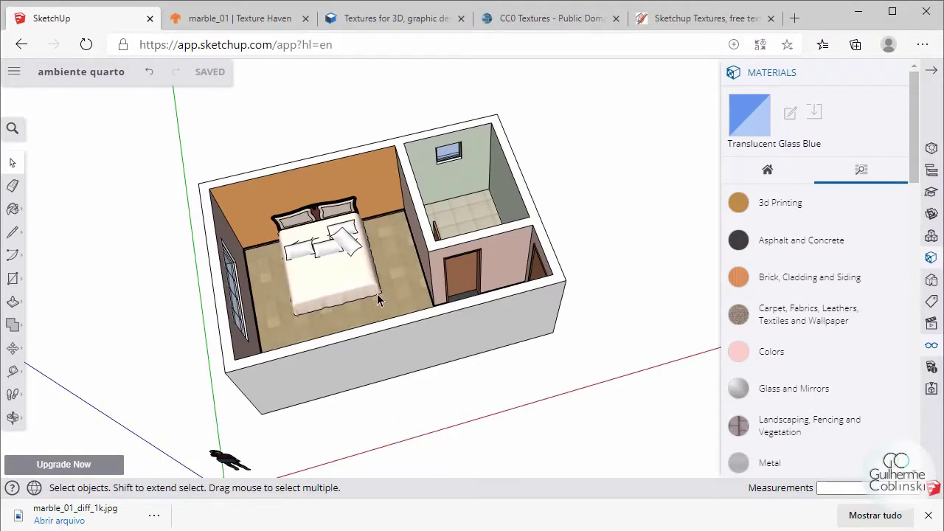
- Orbit to a steeper overhead angle and zoom in on the bed and small adjoining room
mouse_move(325, 293)
middle_down()
mouse_move(339, 277)
mouse_move(504, 297)
middle_up()
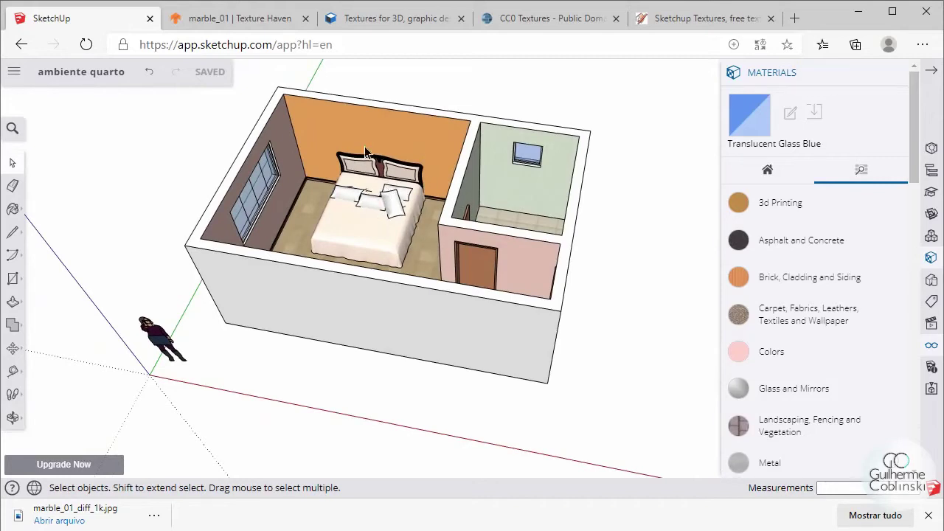
scroll(457, 150, up, 1)
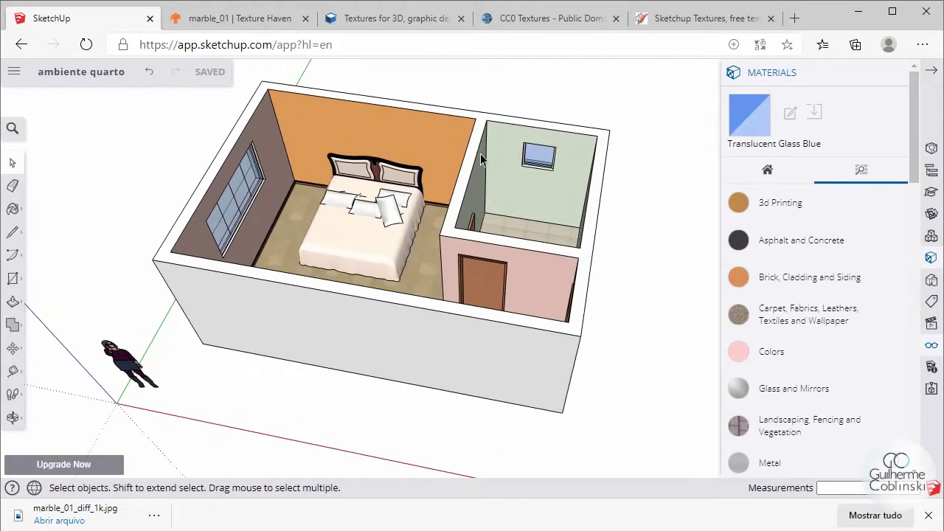
scroll(481, 153, up, 1)
scroll(528, 166, up, 2)
scroll(588, 146, up, 1)
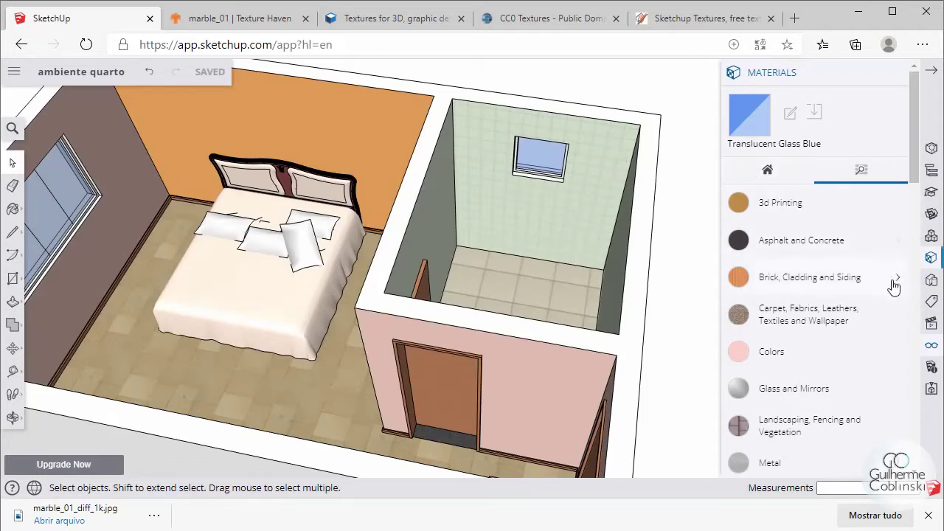
- Show hidden objects and unhide the slab over the small room
click(931, 356)
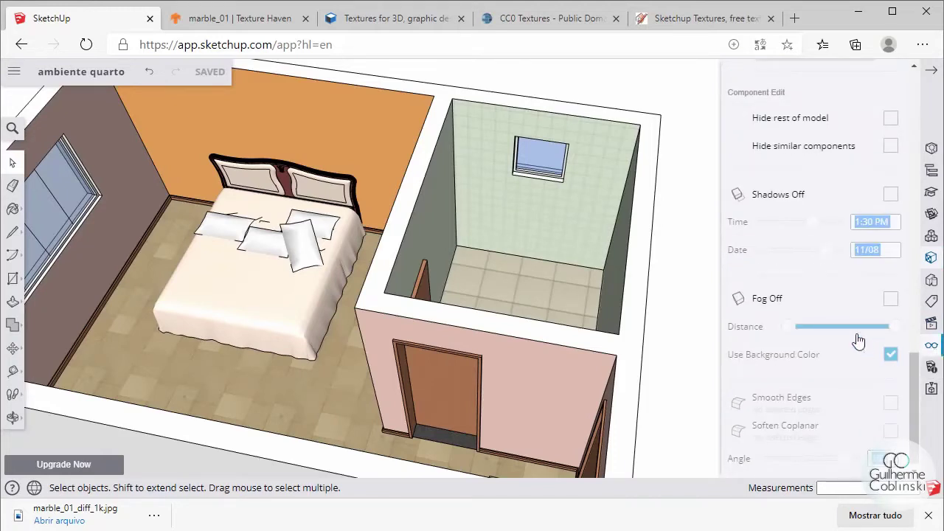
scroll(858, 338, up, 3)
scroll(858, 337, up, 2)
scroll(852, 310, up, 2)
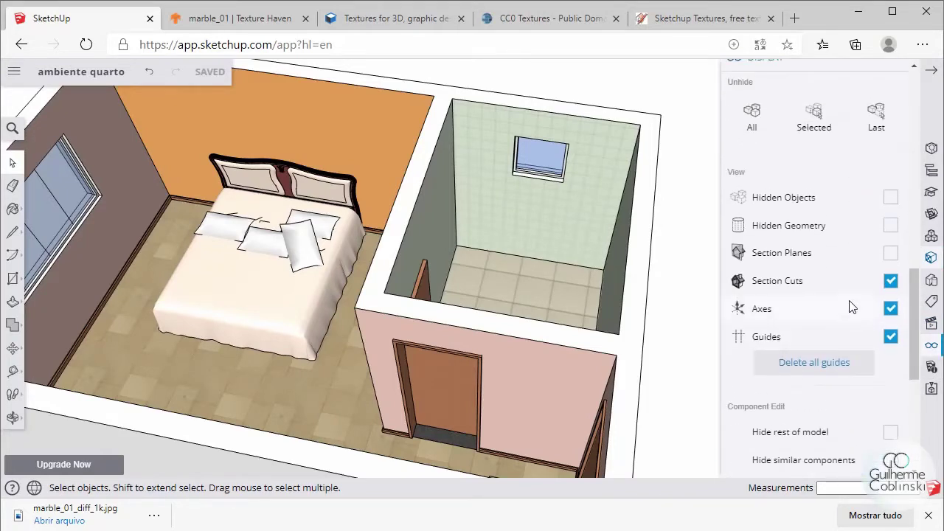
click(891, 200)
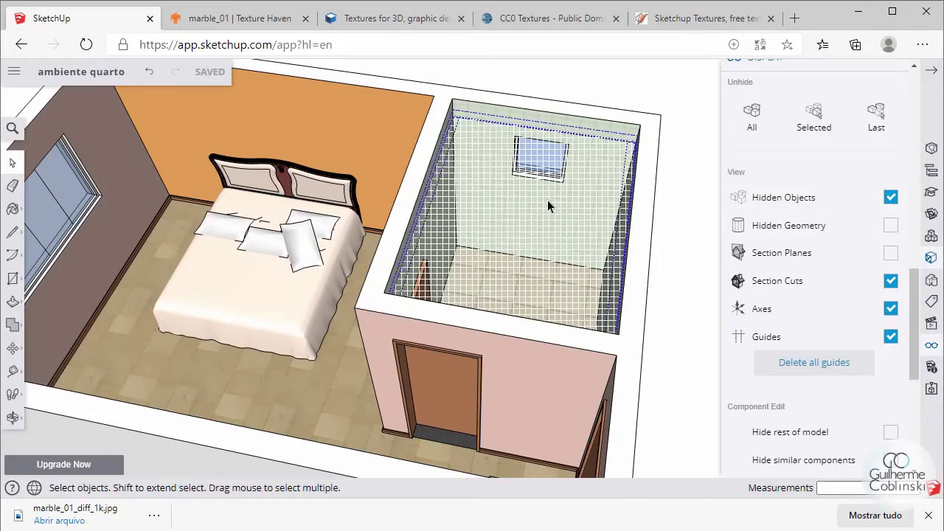
right_click(500, 186)
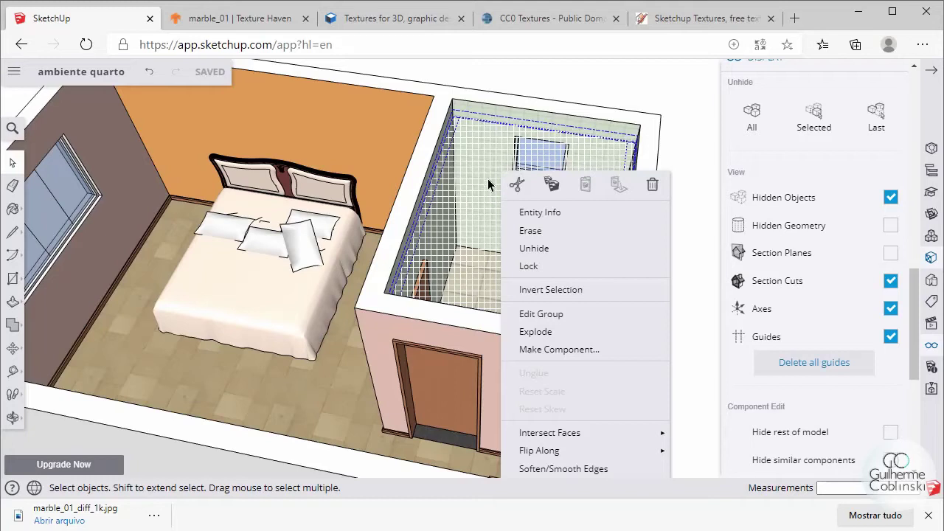
click(546, 255)
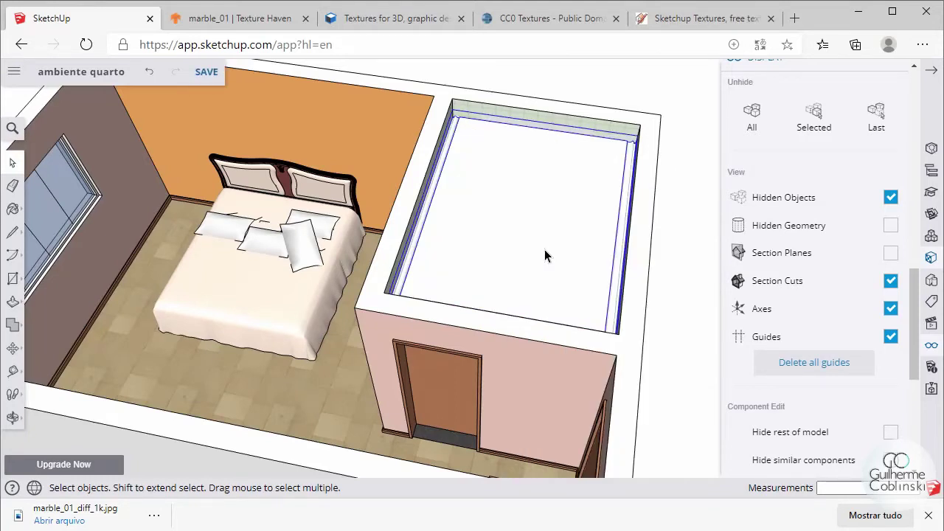
- Hide the swinging door leaf near the corridor's end
mouse_move(544, 250)
middle_down()
mouse_move(604, 233)
mouse_move(594, 270)
middle_up()
scroll(594, 270, down, 3)
middle_drag(475, 290, 601, 324)
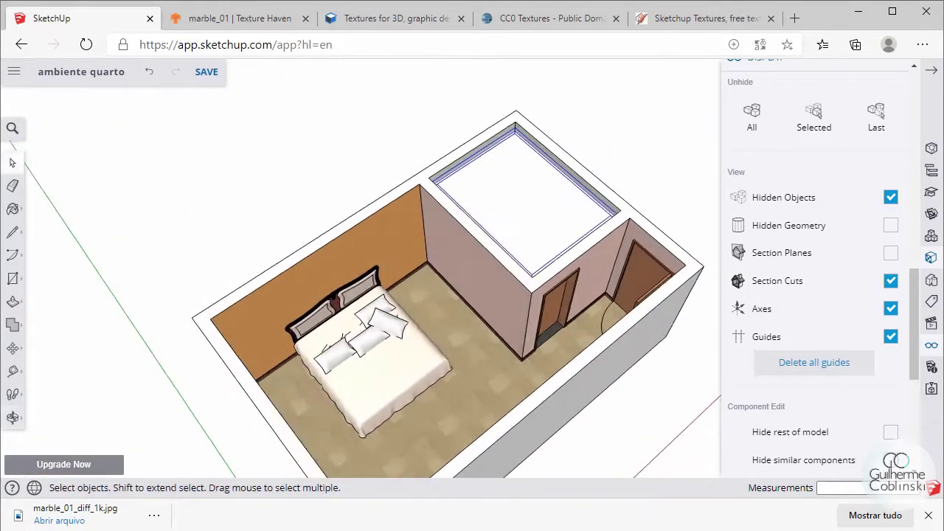
scroll(649, 287, up, 2)
scroll(642, 288, up, 2)
scroll(634, 288, up, 2)
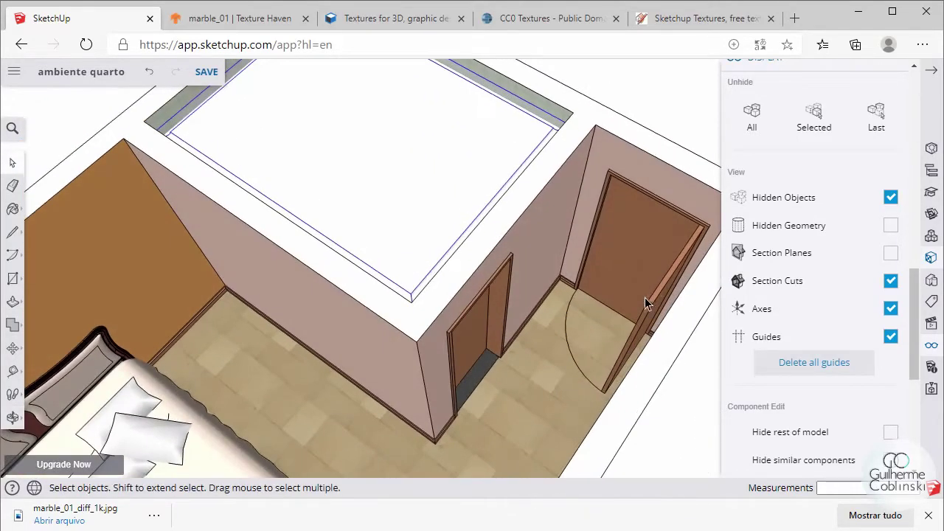
middle_drag(645, 297, 689, 273)
scroll(631, 235, down, 2)
scroll(605, 218, down, 1)
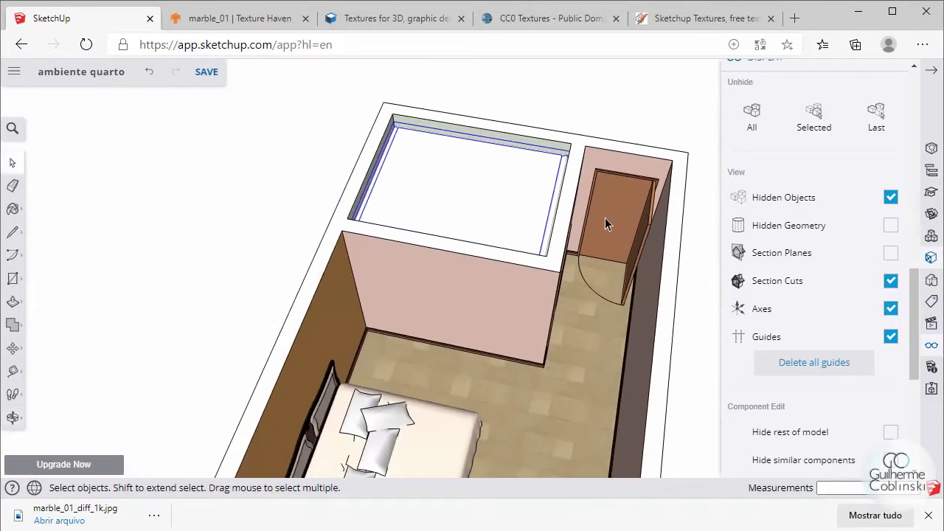
scroll(605, 217, down, 1)
scroll(478, 251, down, 1)
scroll(496, 270, down, 1)
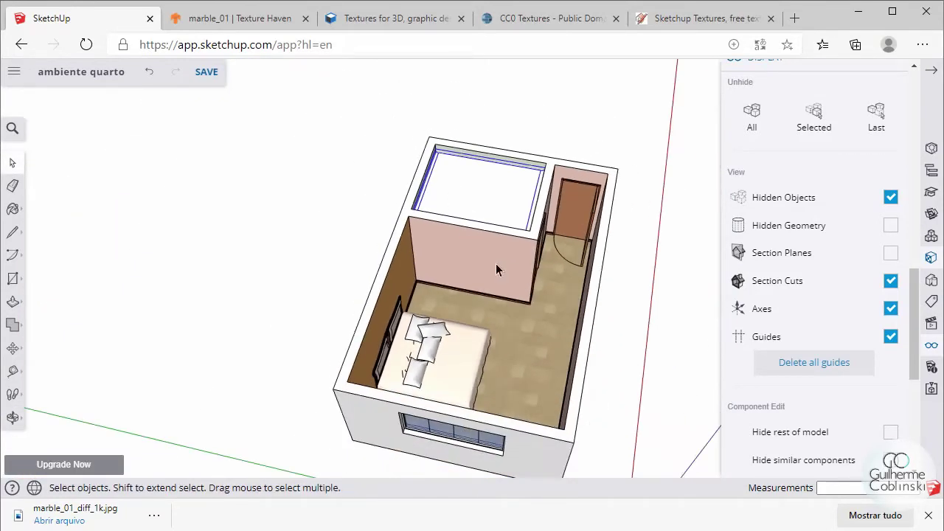
scroll(566, 251, up, 1)
scroll(556, 240, up, 2)
scroll(550, 228, up, 1)
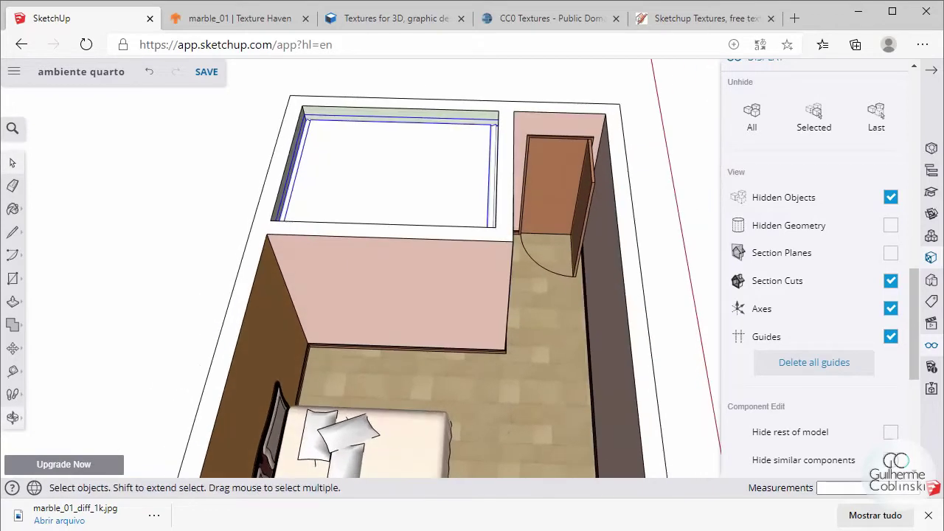
scroll(588, 183, up, 1)
click(588, 184)
right_click(588, 184)
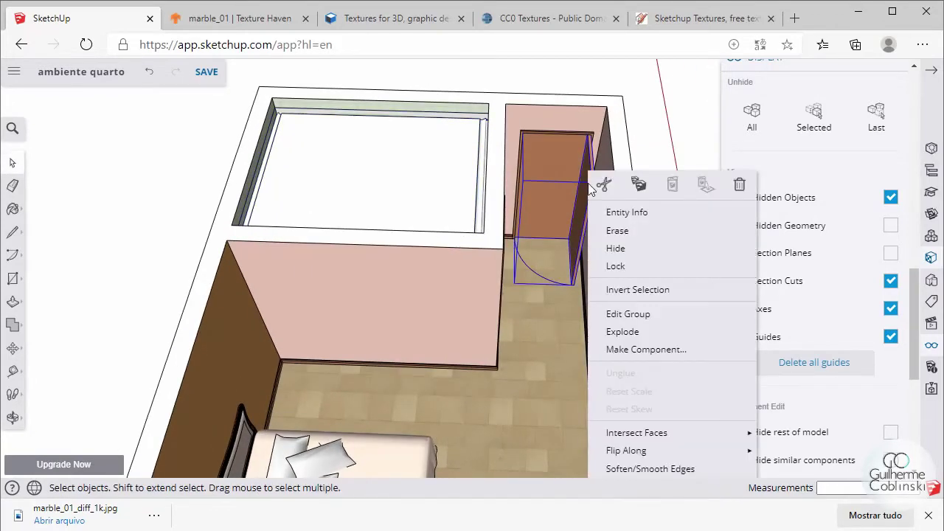
click(627, 248)
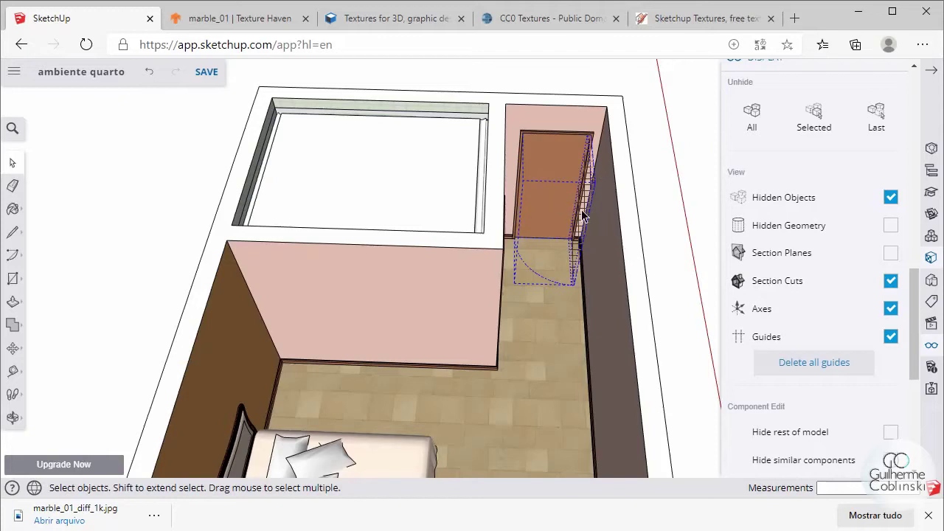
- Turn off hidden-object display and view the room diagonally from further out
click(890, 200)
scroll(523, 148, down, 2)
scroll(513, 136, down, 1)
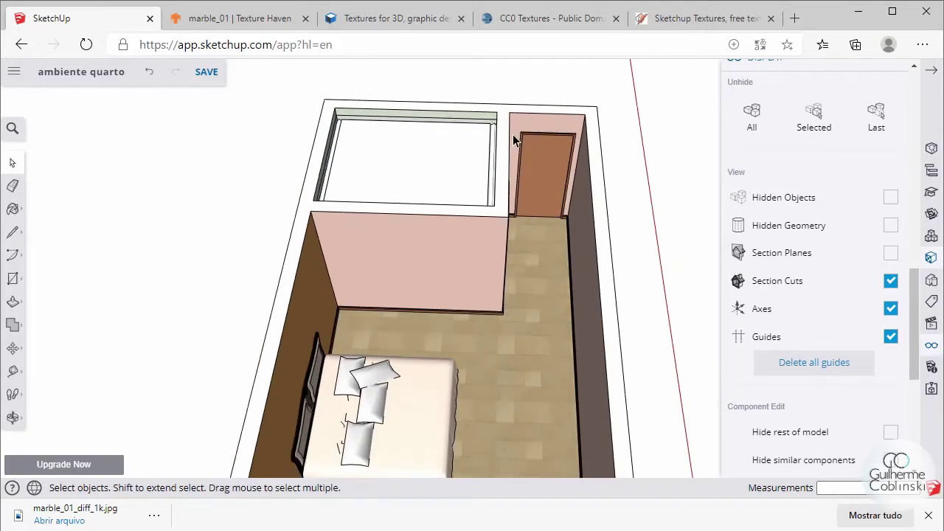
scroll(529, 155, down, 2)
middle_drag(529, 155, 472, 185)
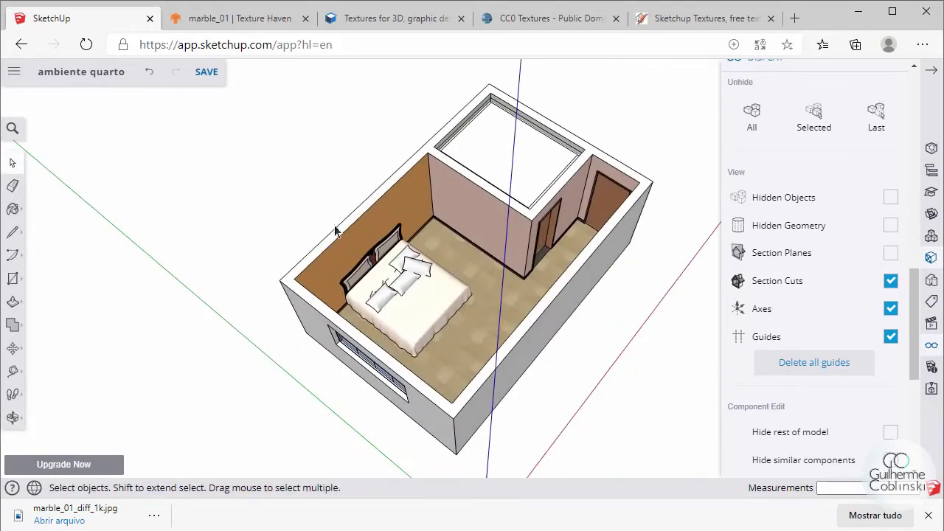
- Draw lines between the top wall corners, closing a ceiling face over the bedroom and corridor
click(13, 278)
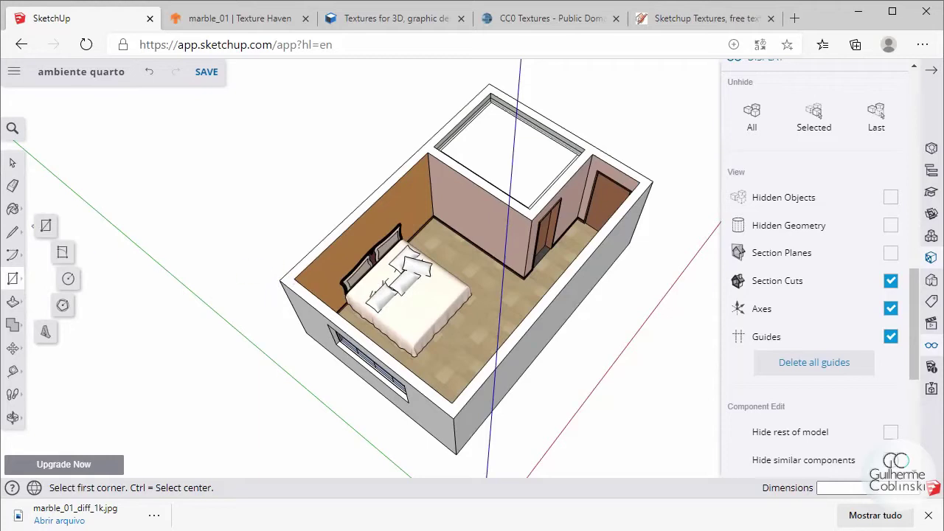
click(13, 233)
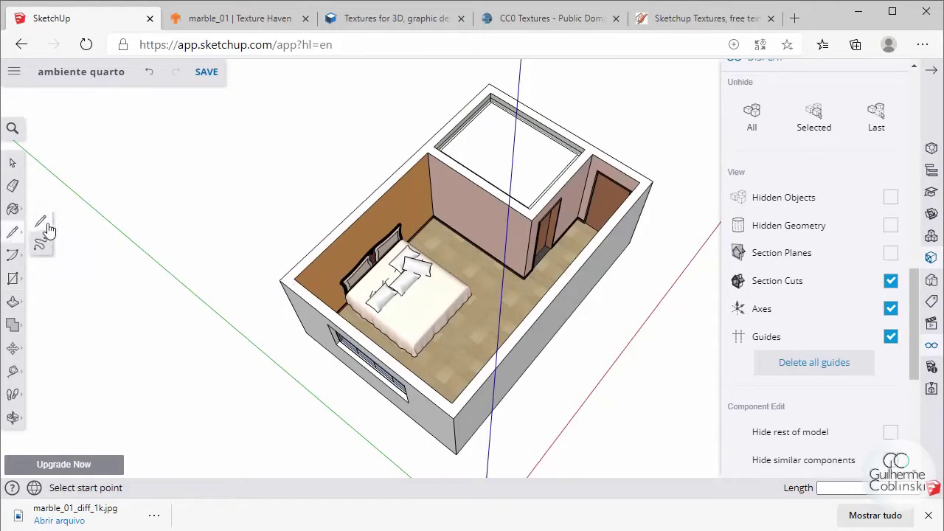
click(293, 278)
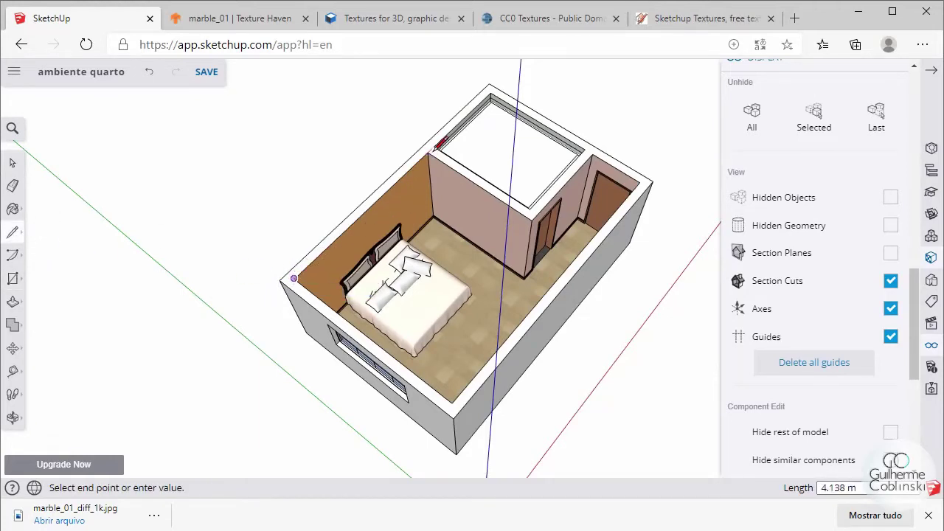
click(428, 150)
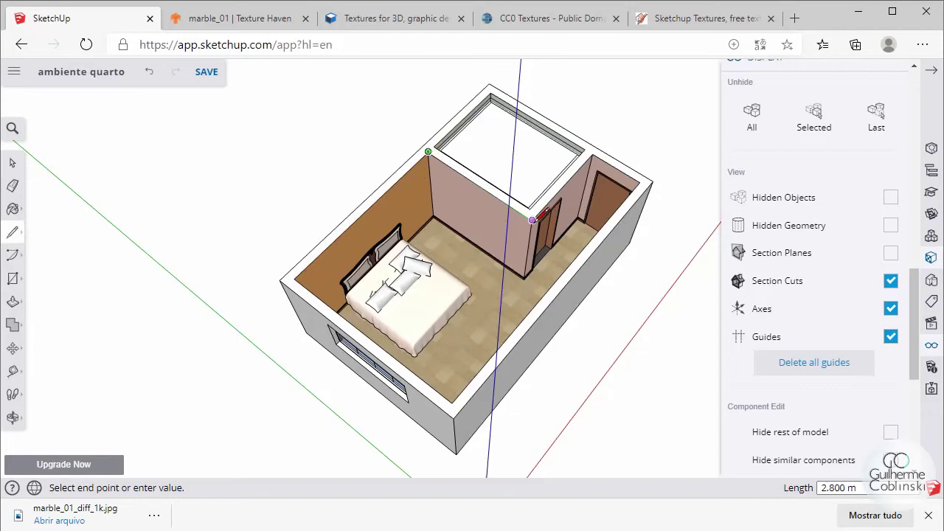
click(593, 154)
key(Escape)
click(451, 403)
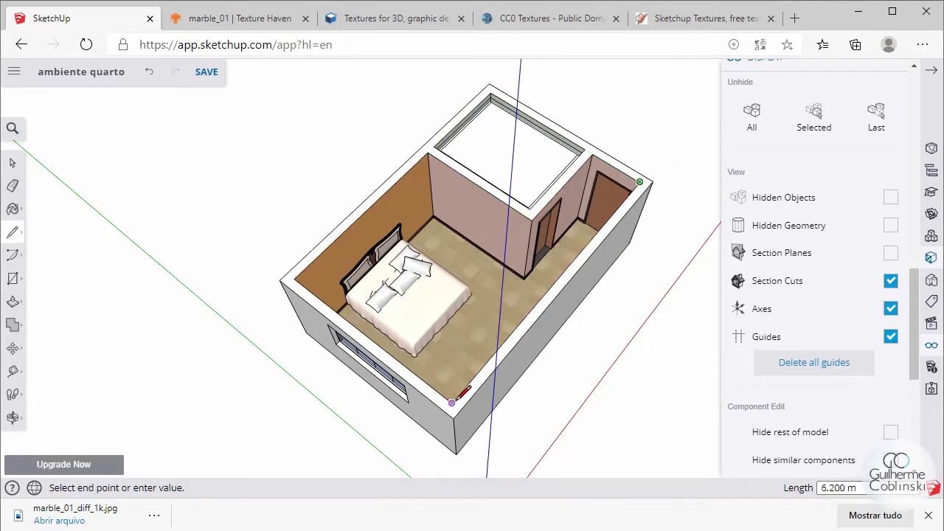
click(293, 278)
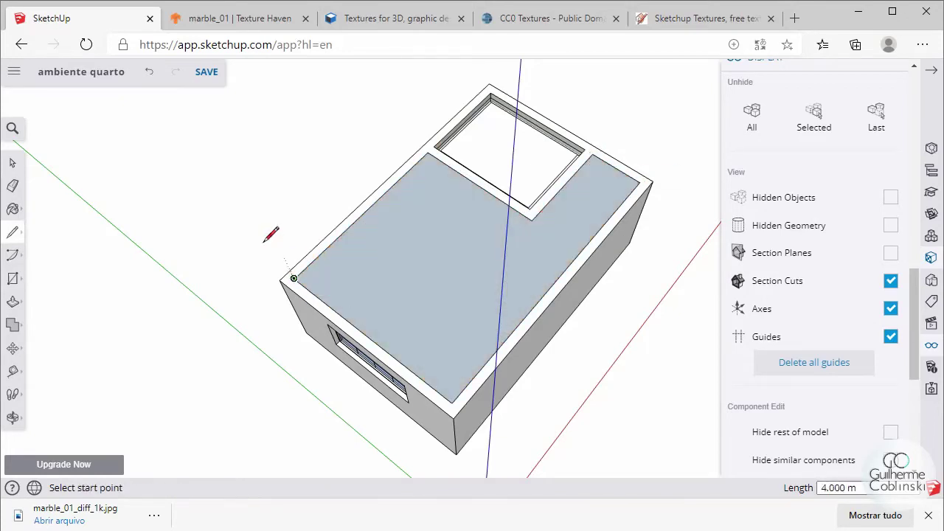
key(space)
middle_drag(429, 329, 546, 362)
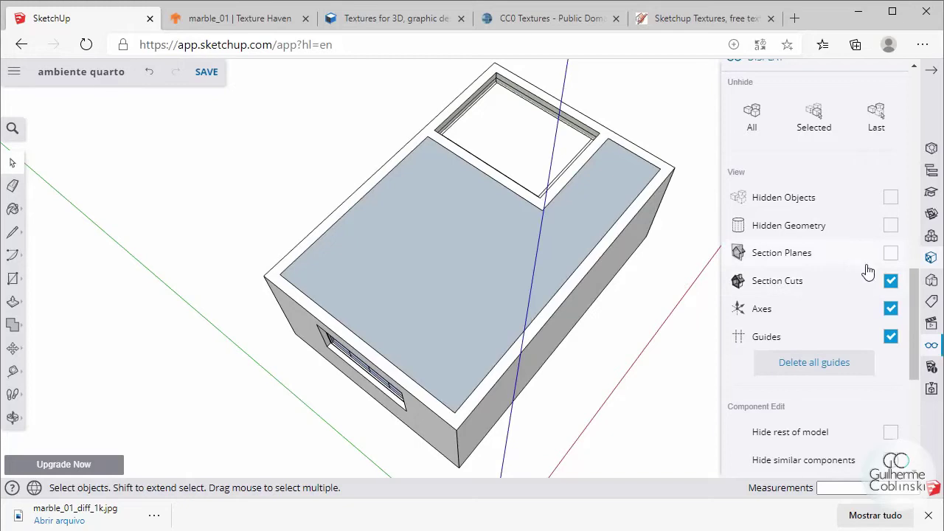
- Apply the Wireframe style from the Default Styles collection
click(931, 284)
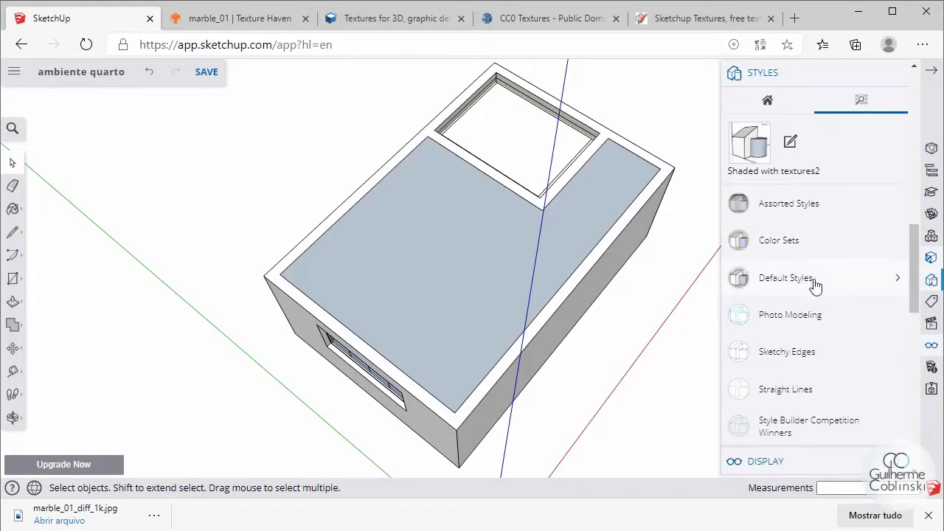
click(815, 286)
scroll(811, 312, down, 1)
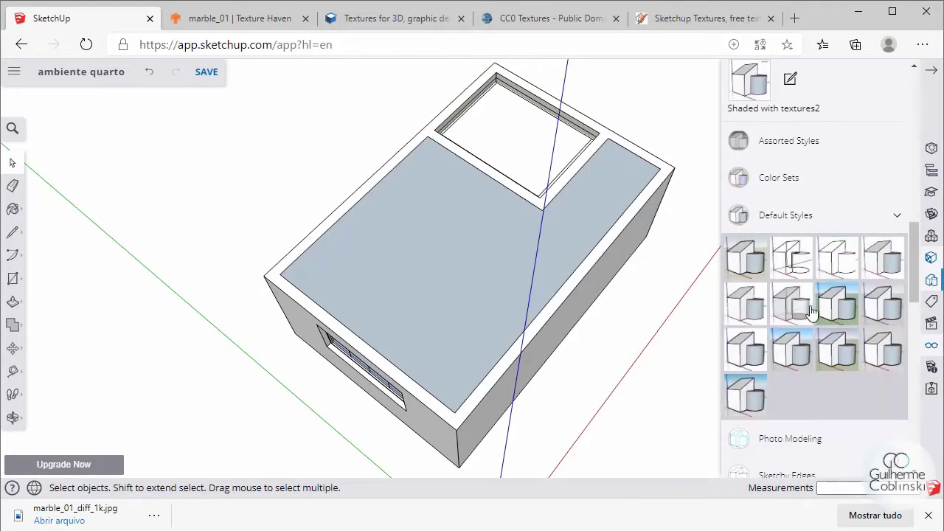
click(794, 262)
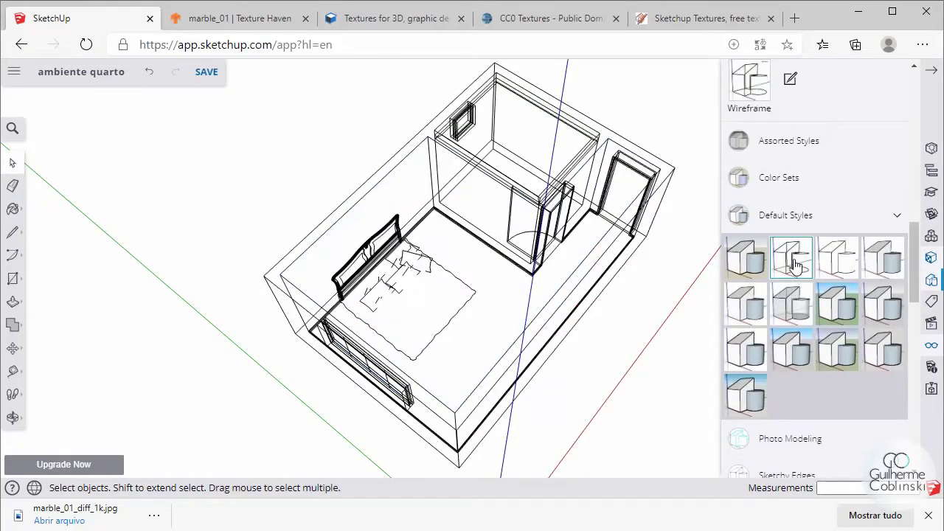
- Inspect the wardrobe corner up close, zoom back out, and reapply Wireframe
middle_drag(537, 286, 517, 290)
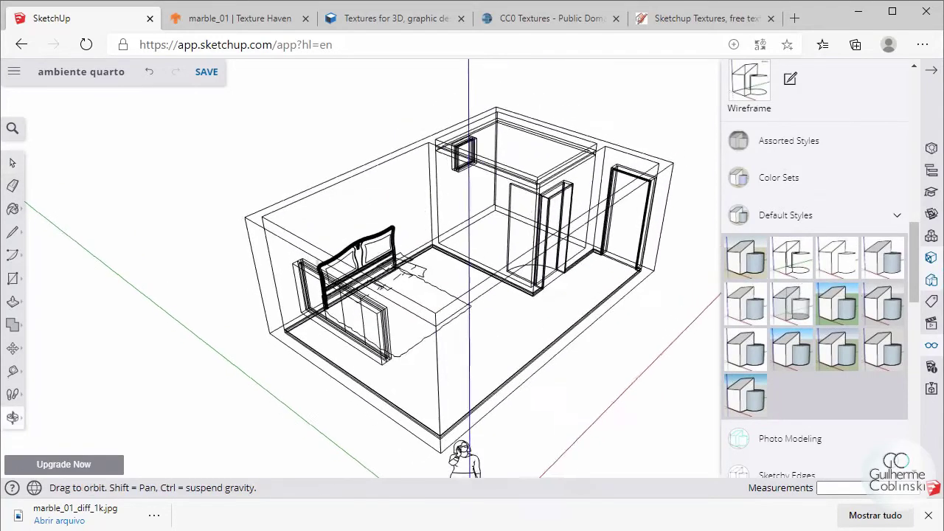
middle_drag(461, 450, 539, 110)
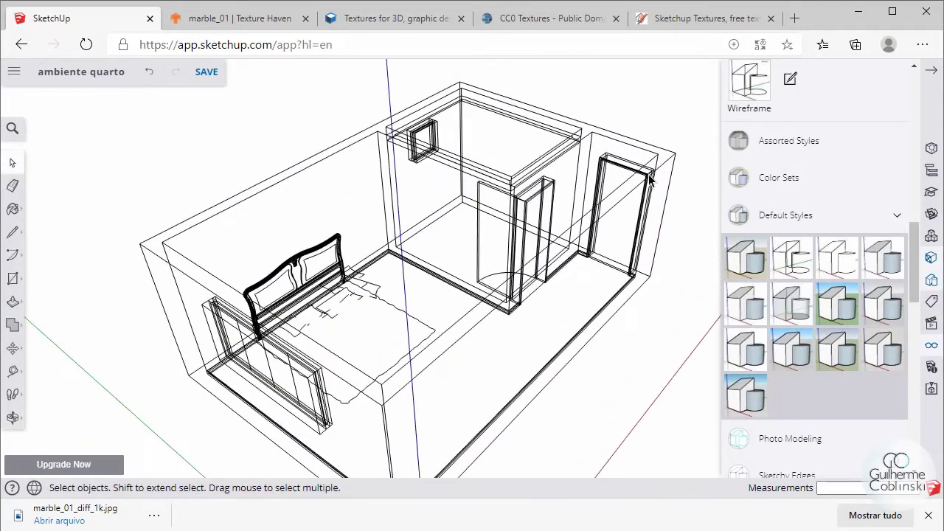
scroll(649, 180, up, 3)
scroll(516, 263, up, 3)
scroll(543, 295, up, 3)
middle_drag(543, 295, 531, 303)
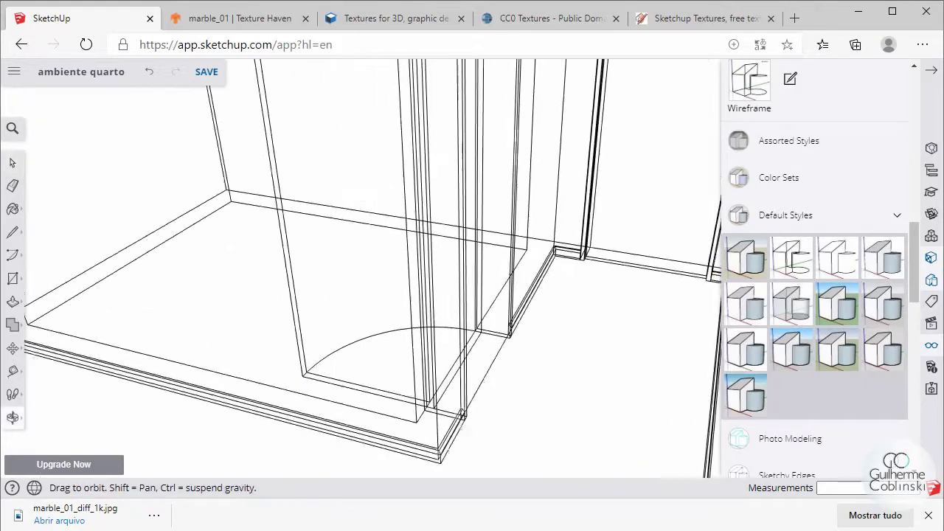
scroll(573, 231, down, 2)
scroll(531, 266, down, 3)
scroll(504, 291, down, 3)
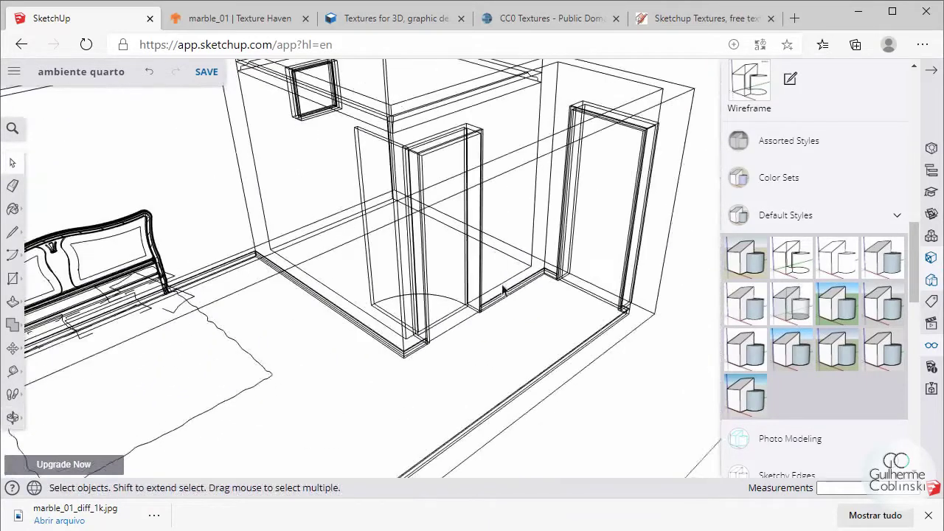
scroll(503, 290, down, 1)
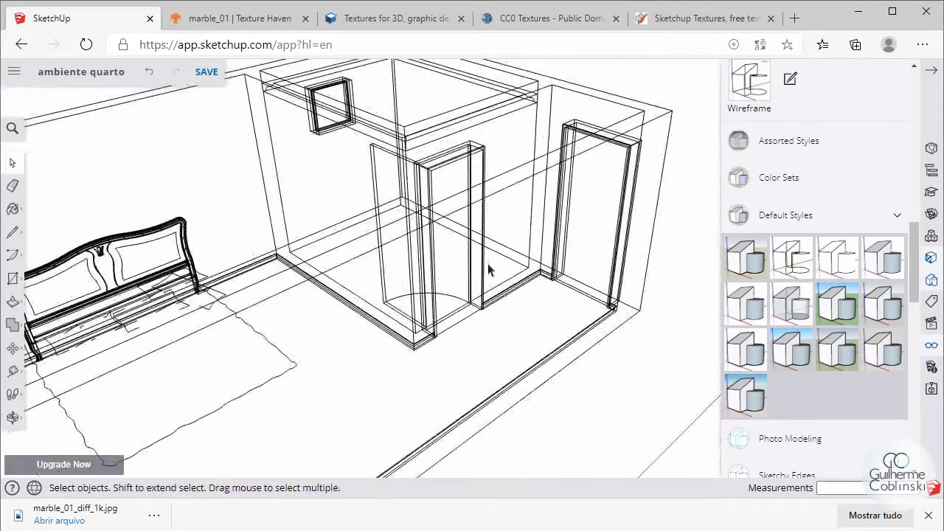
click(794, 255)
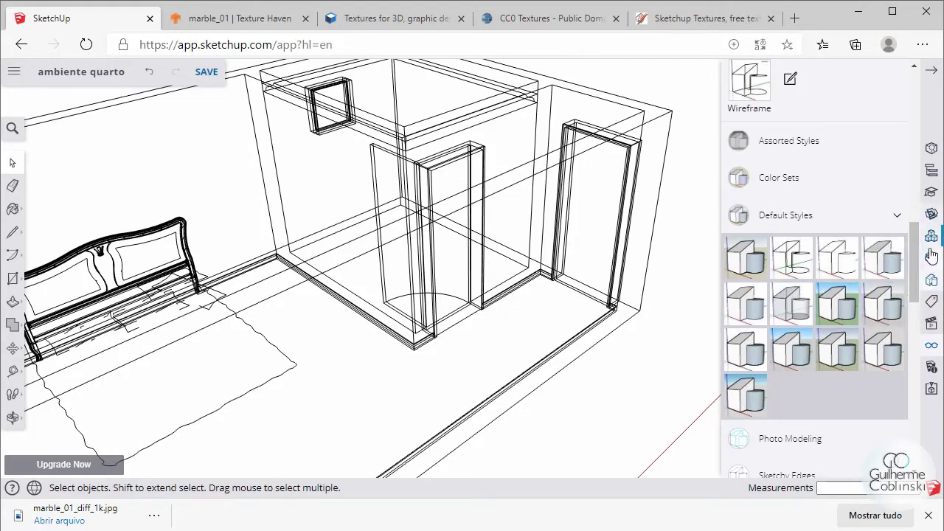
- Set the camera field of view to 65
click(931, 332)
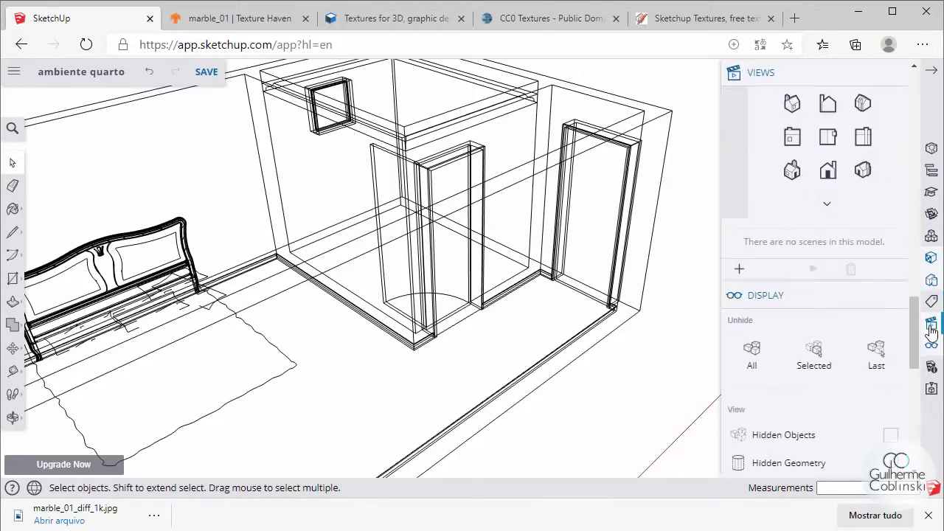
scroll(775, 280, up, 1)
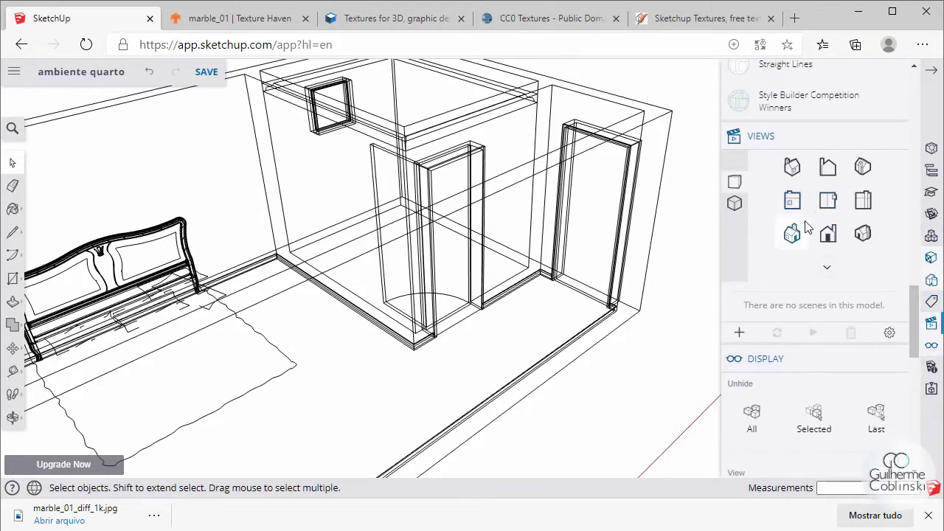
click(828, 271)
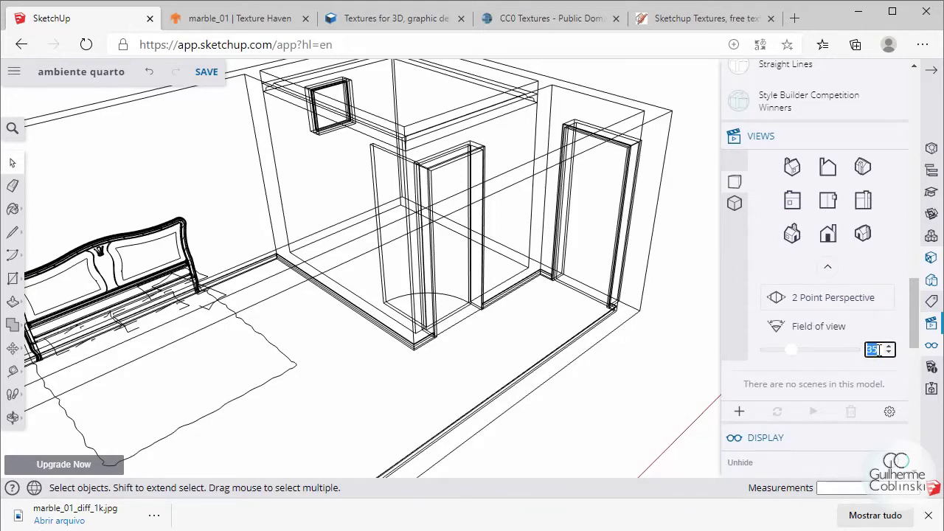
text(65)
key(Return)
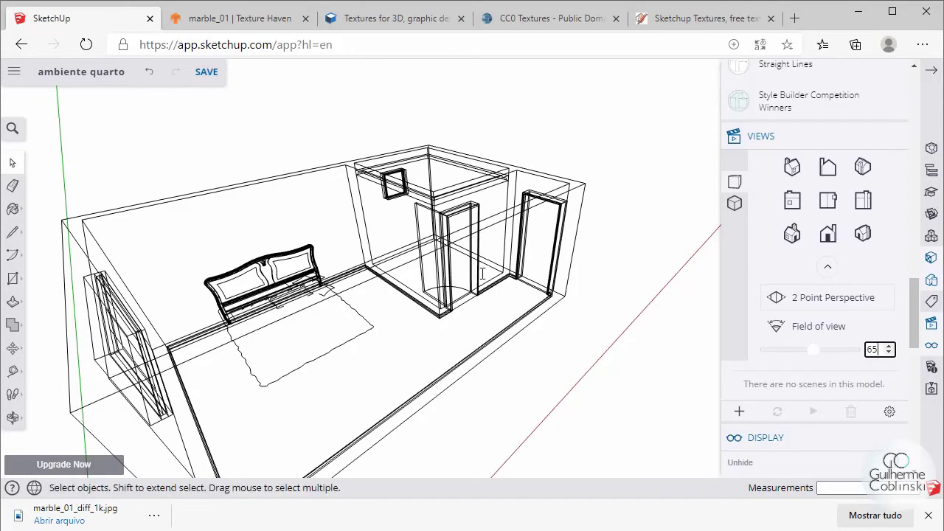
- Orbit and zoom in so the room faces the door wall
mouse_move(472, 243)
middle_down()
mouse_move(523, 216)
mouse_move(546, 227)
middle_up()
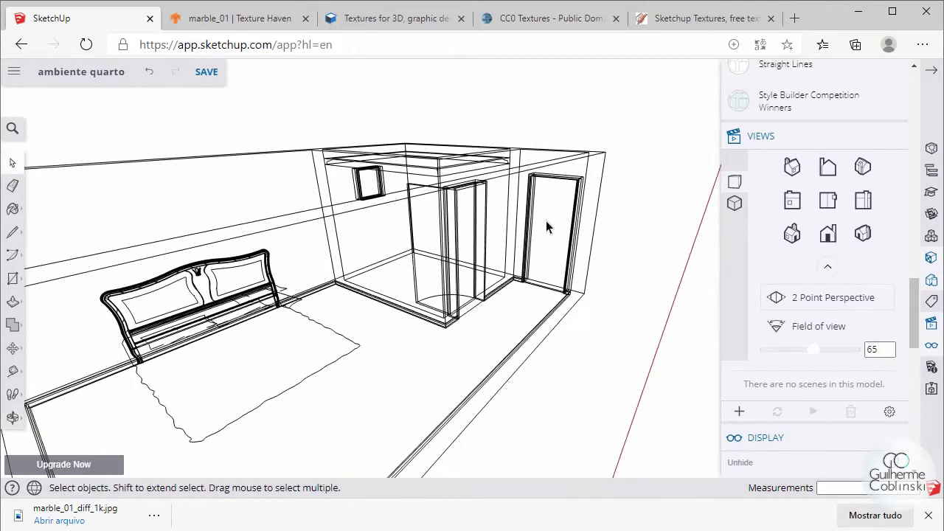
scroll(613, 230, up, 1)
scroll(613, 230, up, 1)
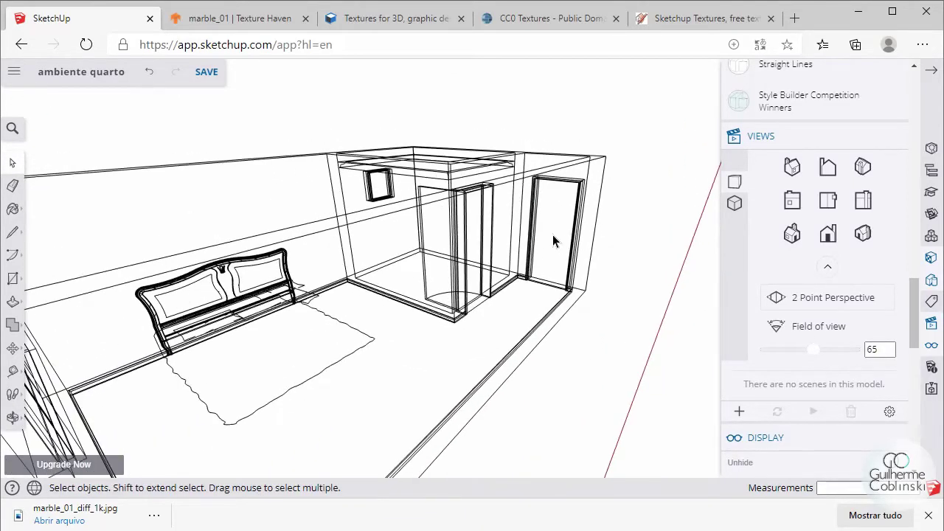
scroll(552, 234, up, 1)
scroll(562, 241, up, 2)
mouse_move(562, 240)
middle_down()
mouse_move(576, 177)
mouse_move(576, 189)
mouse_move(558, 189)
mouse_move(564, 203)
middle_up()
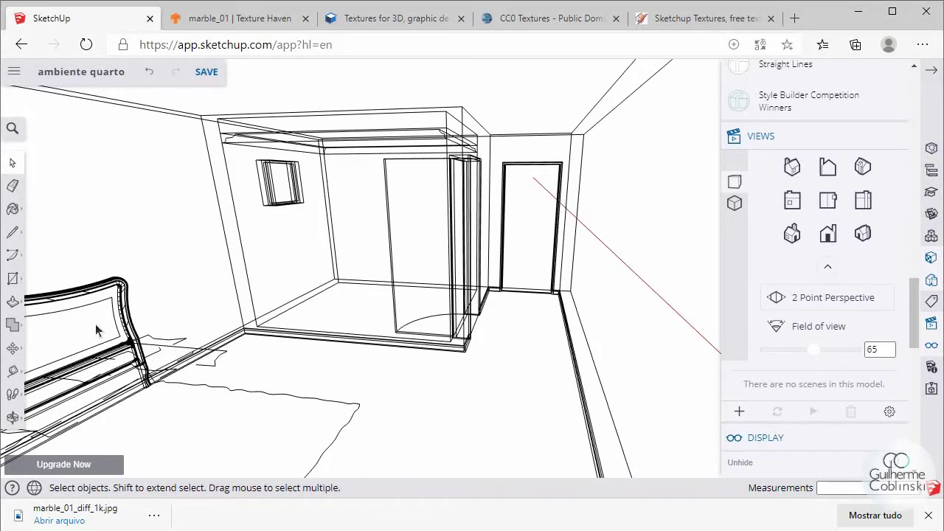
- Walk the camera into the bedroom toward the wardrobe and door at 1.386 m eye height
click(21, 402)
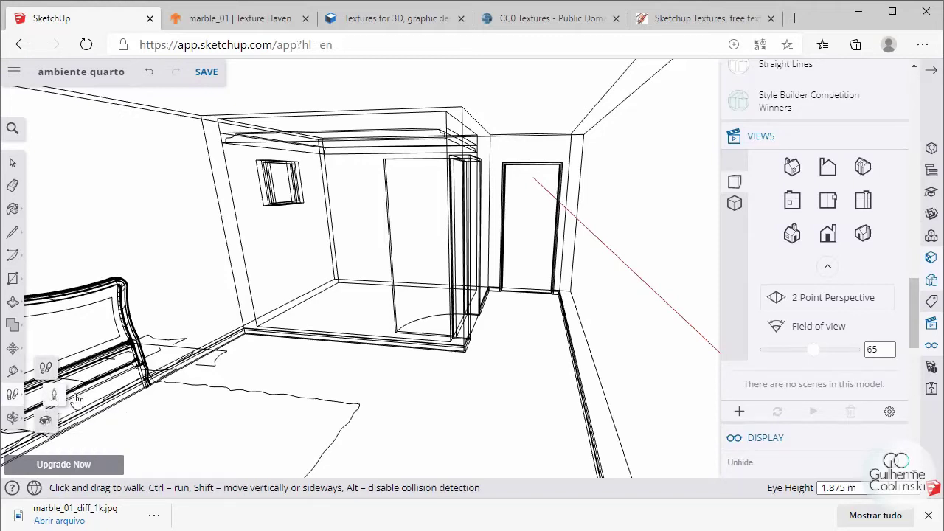
drag(557, 344, 558, 307)
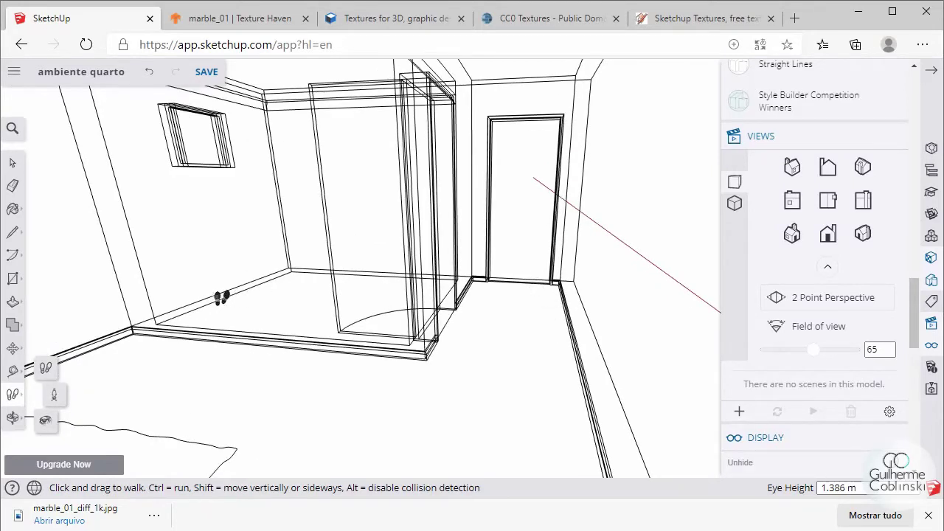
click(13, 371)
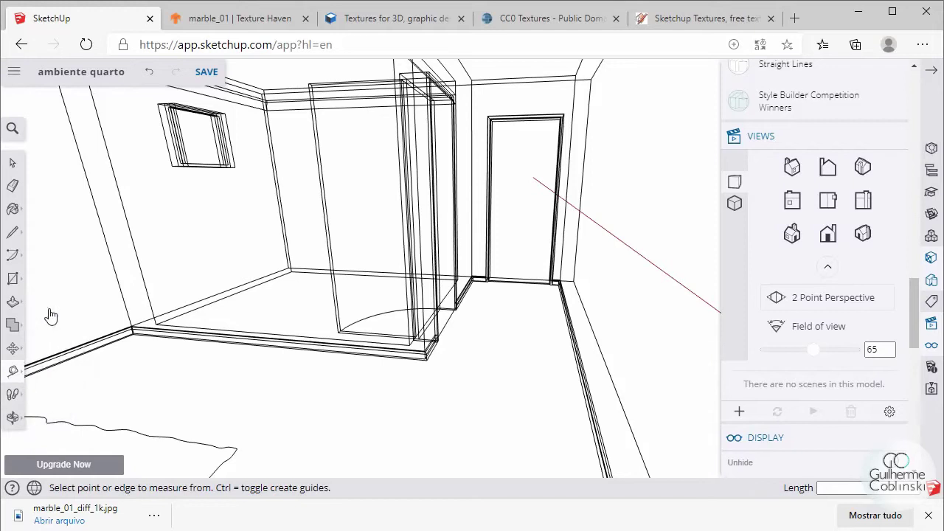
- Measure from the door's bottom edge to create a dashed guide line across the floor
scroll(534, 279, up, 3)
middle_drag(534, 279, 517, 317)
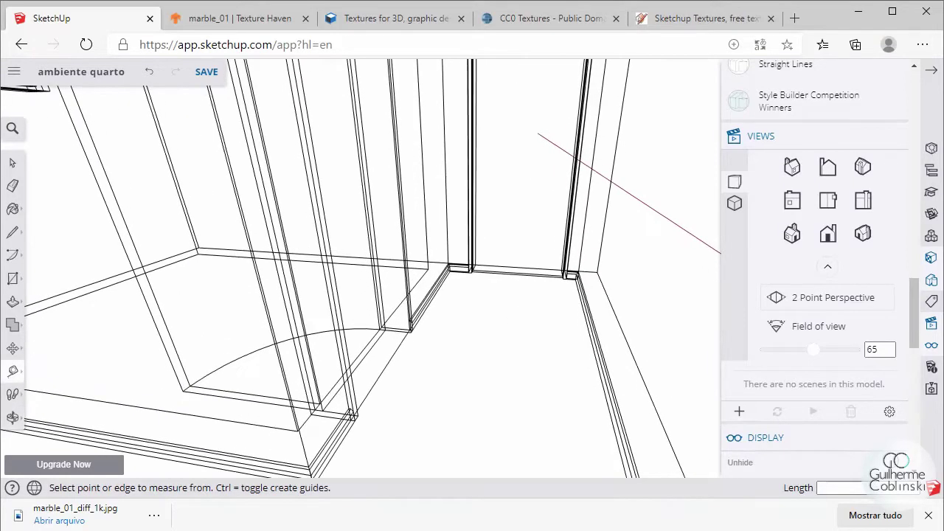
click(517, 275)
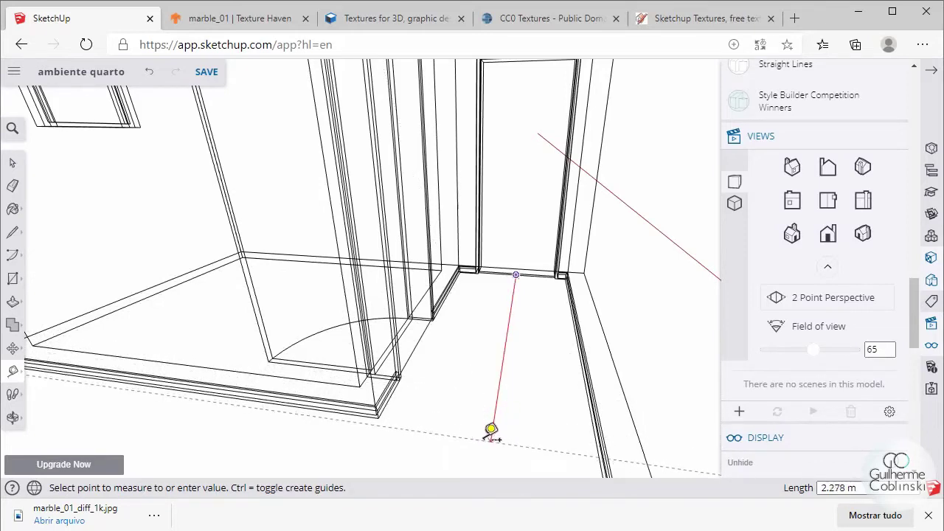
click(489, 428)
middle_drag(514, 400, 541, 299)
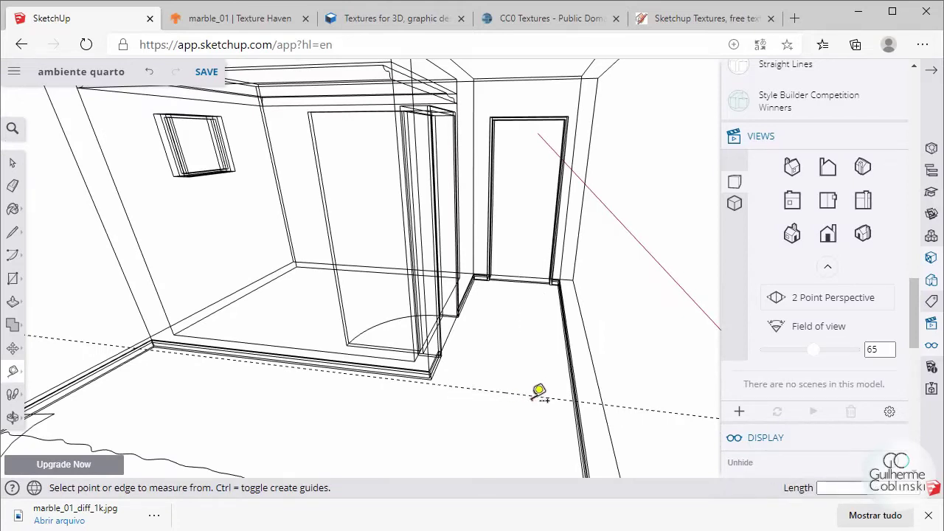
middle_drag(562, 338, 553, 344)
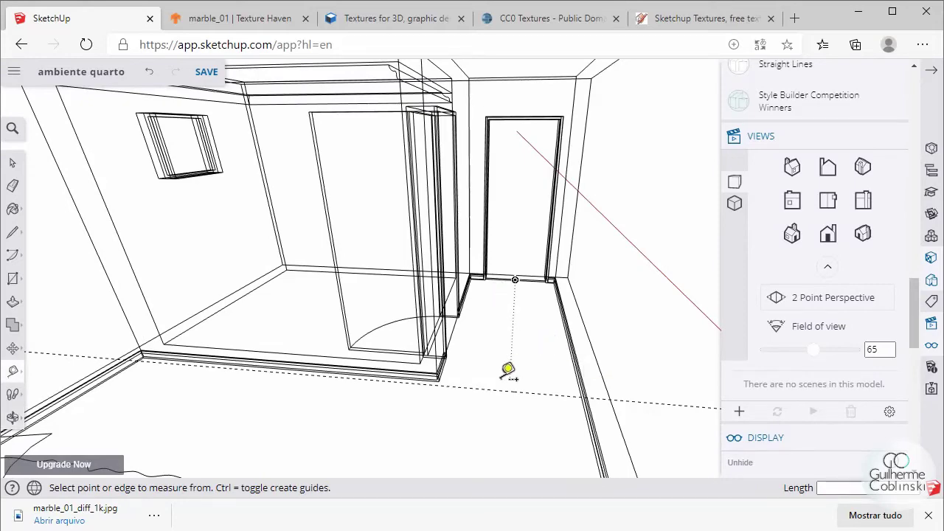
mouse_move(499, 383)
middle_down()
mouse_move(345, 293)
mouse_move(306, 358)
middle_up()
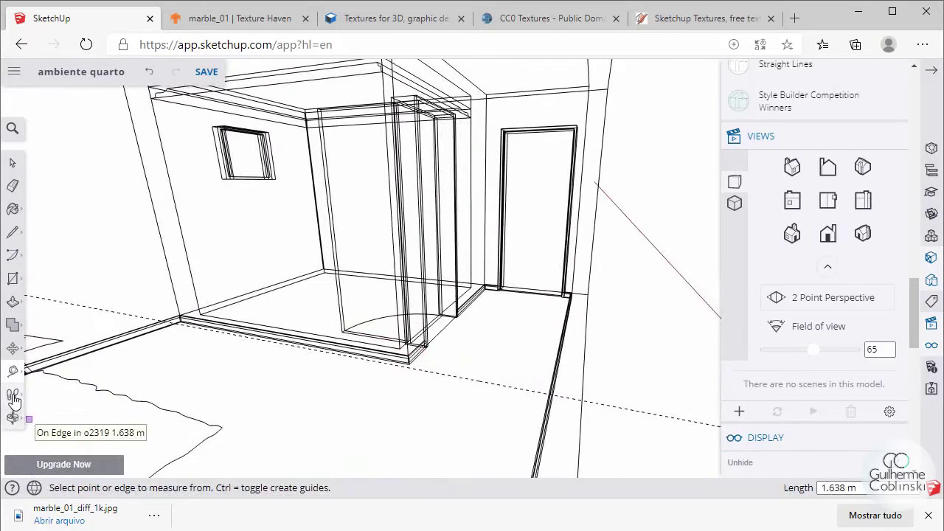
click(13, 396)
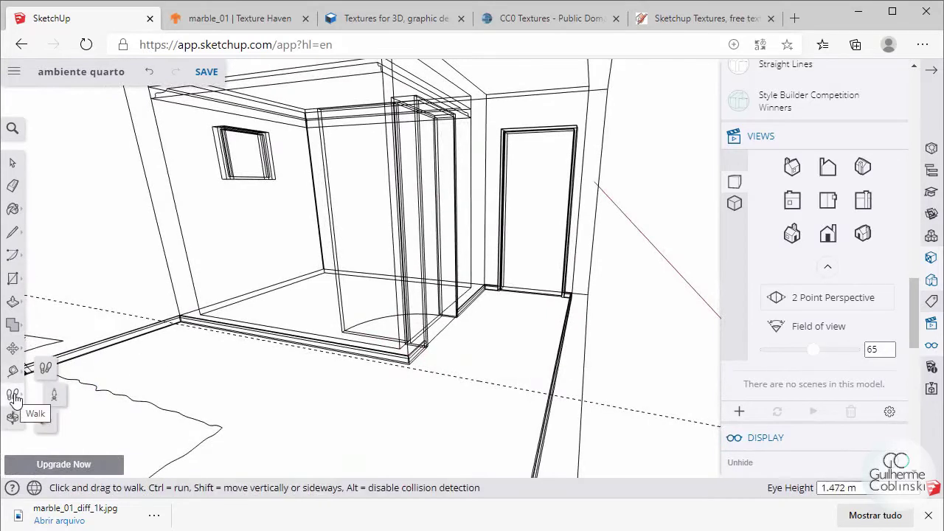
- Position the camera on the floor guide line at 1.676 m eye height, facing the door
click(56, 398)
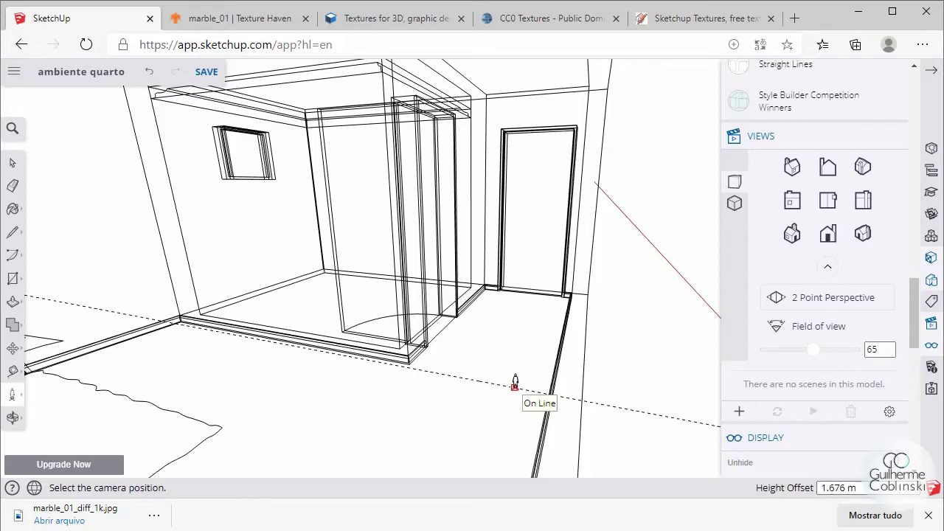
click(514, 385)
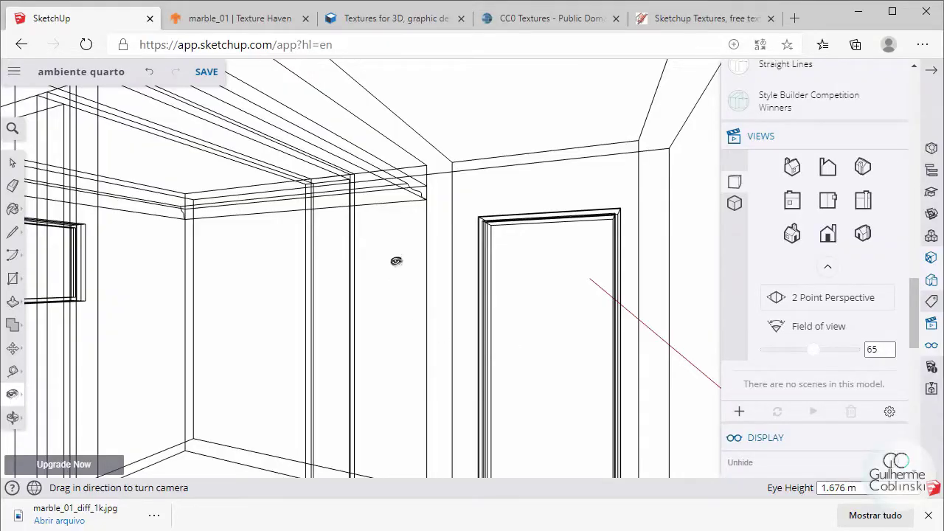
- Look around toward the bed and headboard, zoom out and back, then ready Position Camera at 1.5 m
drag(470, 288, 258, 295)
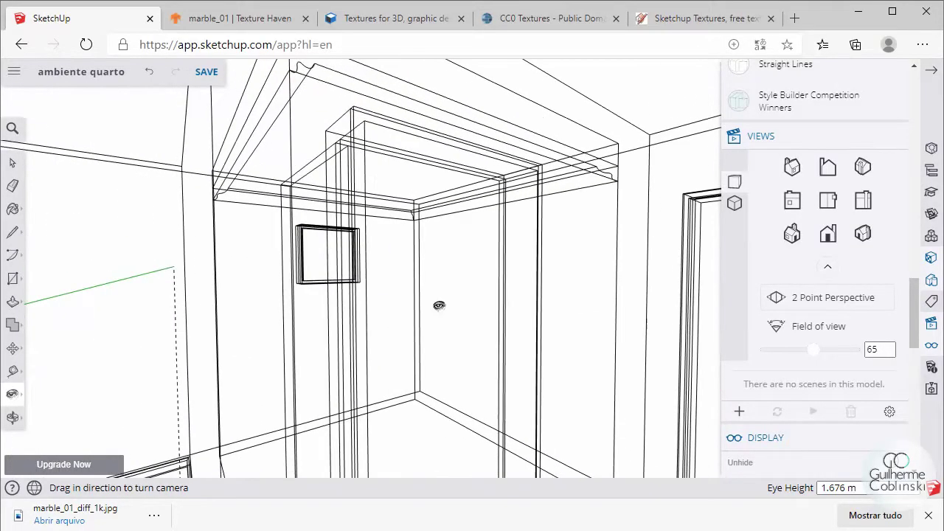
mouse_move(440, 301)
mouse_down()
mouse_move(226, 317)
mouse_move(278, 329)
mouse_move(353, 397)
mouse_up()
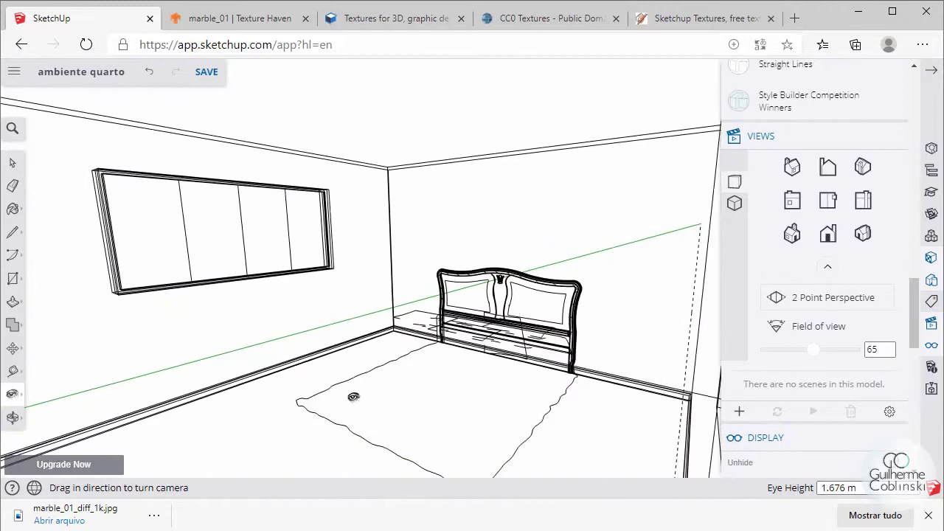
scroll(372, 281, up, 2)
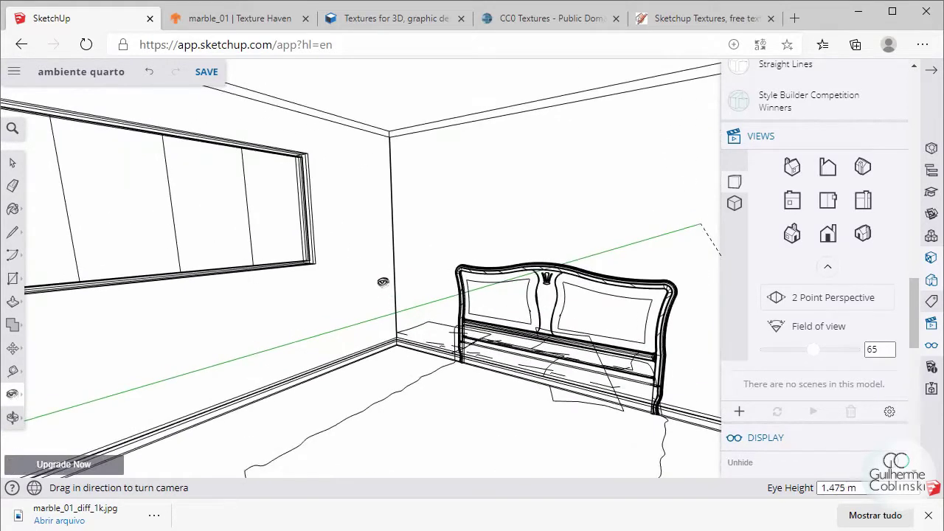
scroll(377, 284, down, 2)
scroll(380, 287, up, 2)
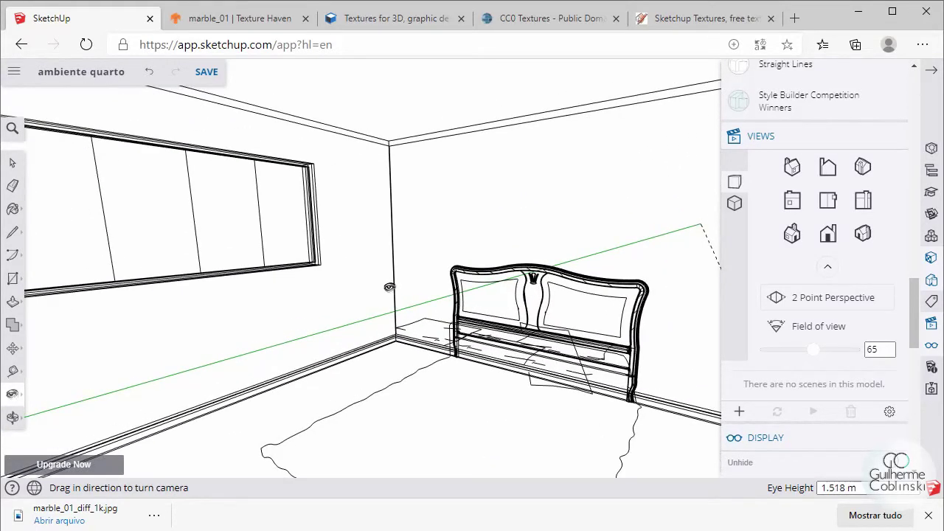
scroll(389, 287, down, 2)
scroll(395, 293, down, 3)
scroll(402, 303, down, 3)
scroll(410, 312, down, 4)
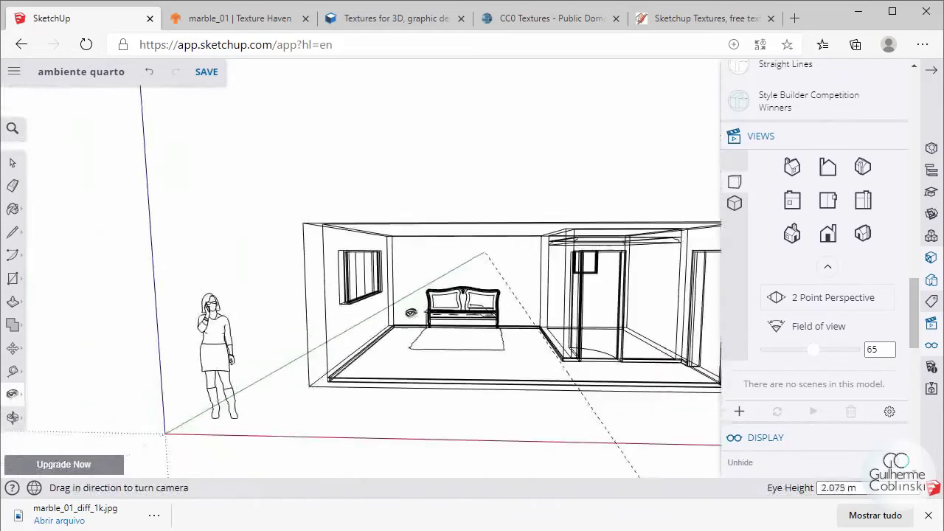
scroll(435, 314, down, 3)
scroll(461, 316, down, 3)
scroll(487, 317, up, 4)
scroll(516, 319, up, 4)
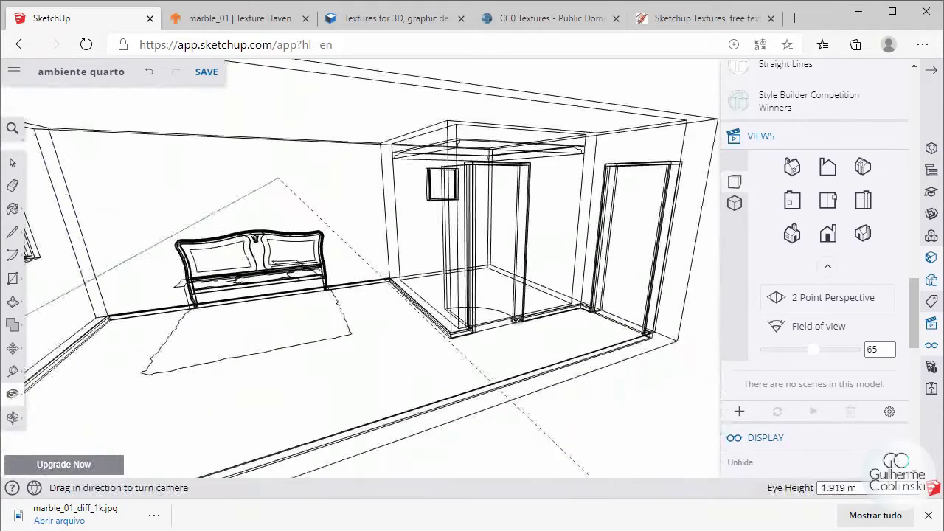
scroll(516, 319, up, 3)
click(12, 393)
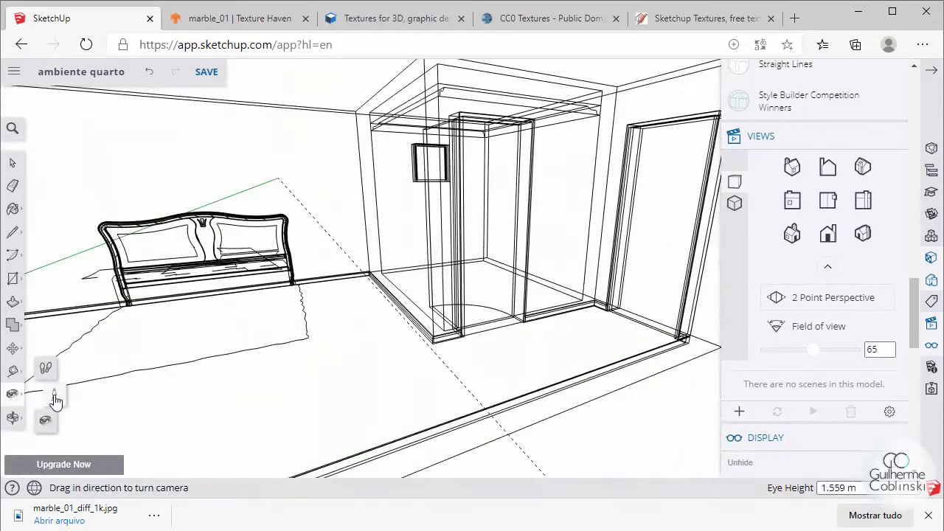
click(55, 397)
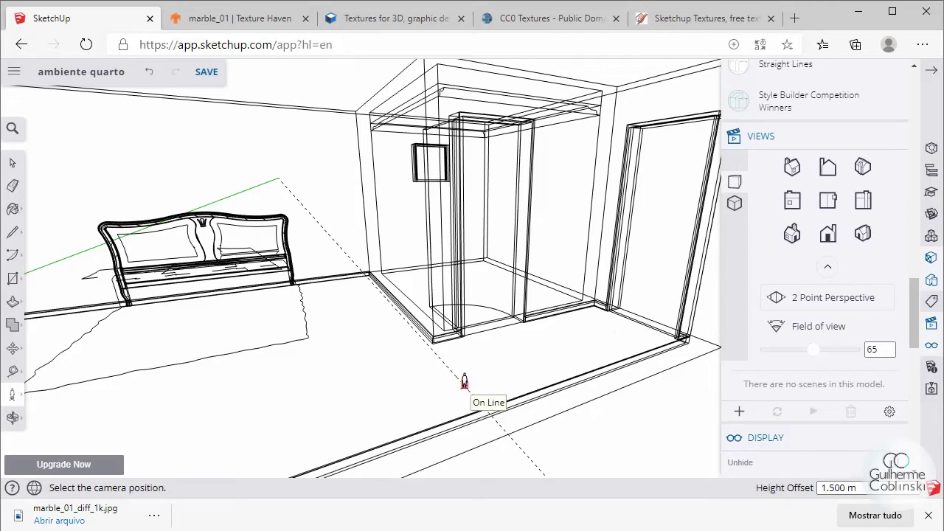
- Stand the camera on the guide line at 1.5 m and aim it at the window wall and bed
click(464, 381)
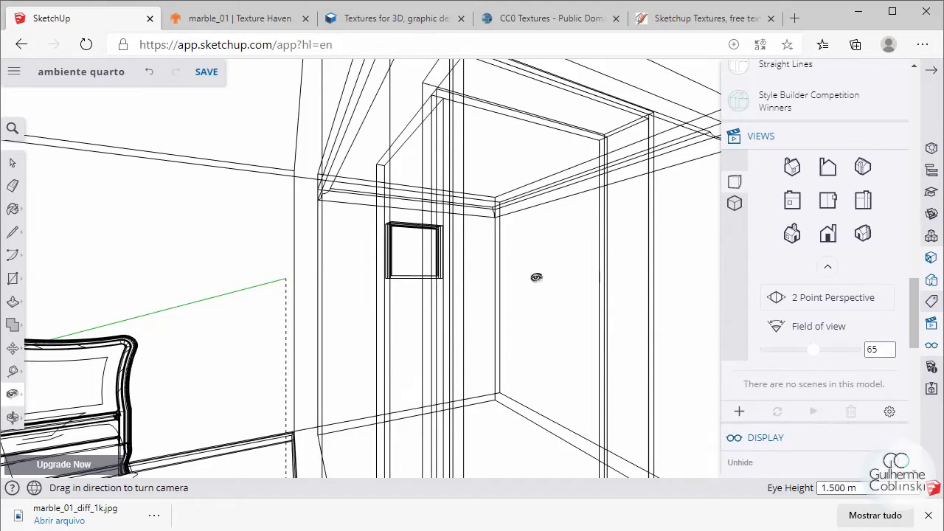
mouse_move(536, 278)
mouse_down()
mouse_move(357, 307)
mouse_move(322, 331)
mouse_move(274, 333)
mouse_move(211, 269)
mouse_move(200, 288)
mouse_up()
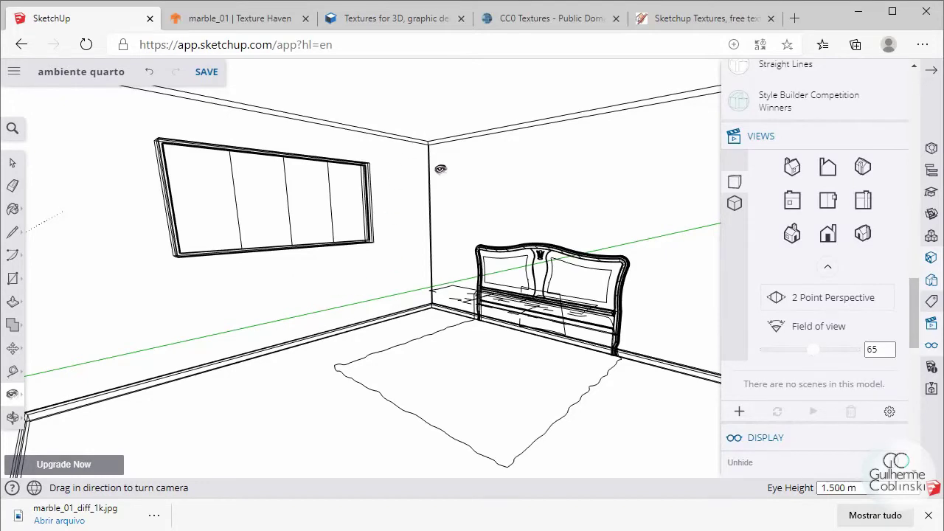
drag(440, 169, 425, 218)
drag(440, 116, 438, 247)
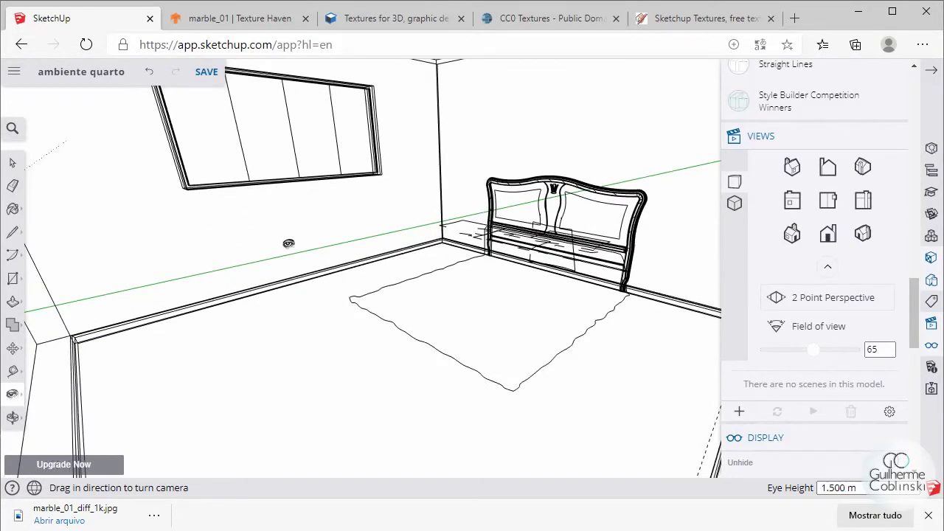
mouse_move(466, 139)
mouse_down()
mouse_move(448, 152)
mouse_move(457, 133)
mouse_up()
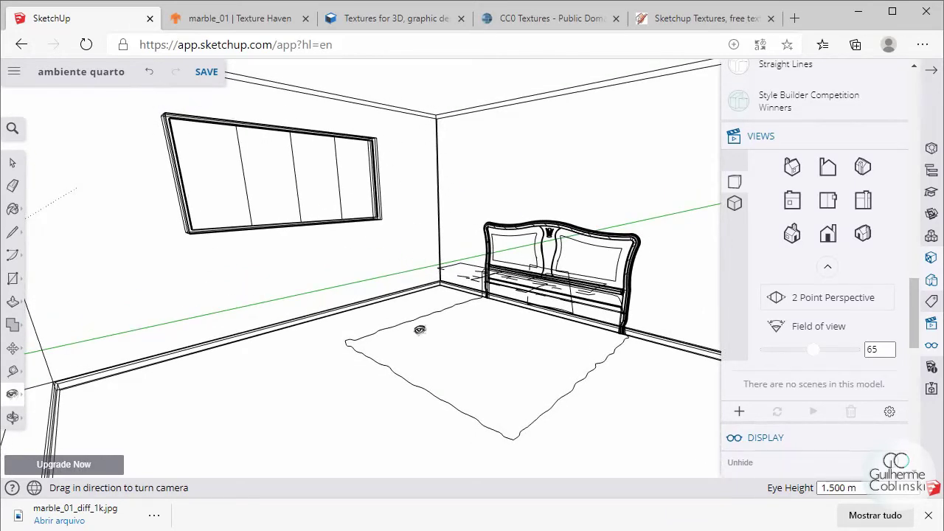
drag(384, 366, 452, 351)
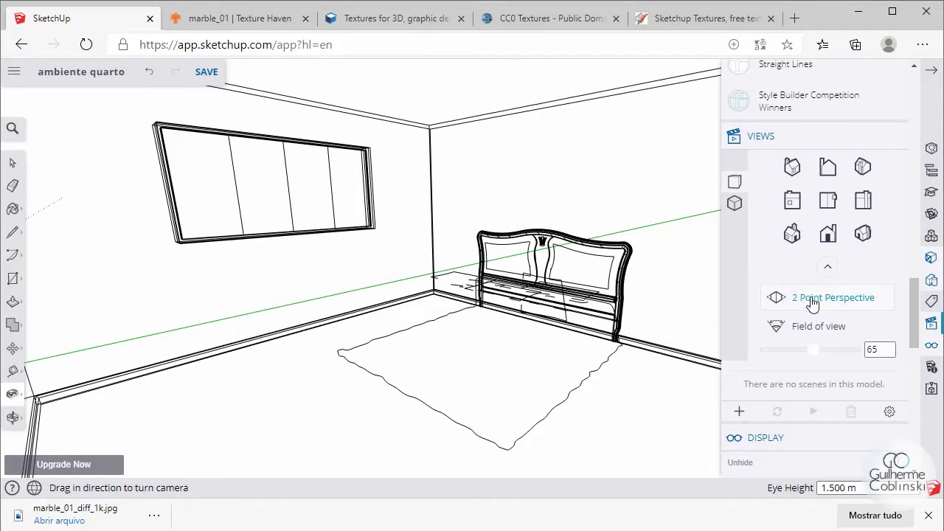
- Switch the bedroom view to two-point perspective, pan it up-left, and show the Default Styles thumbnails
click(813, 306)
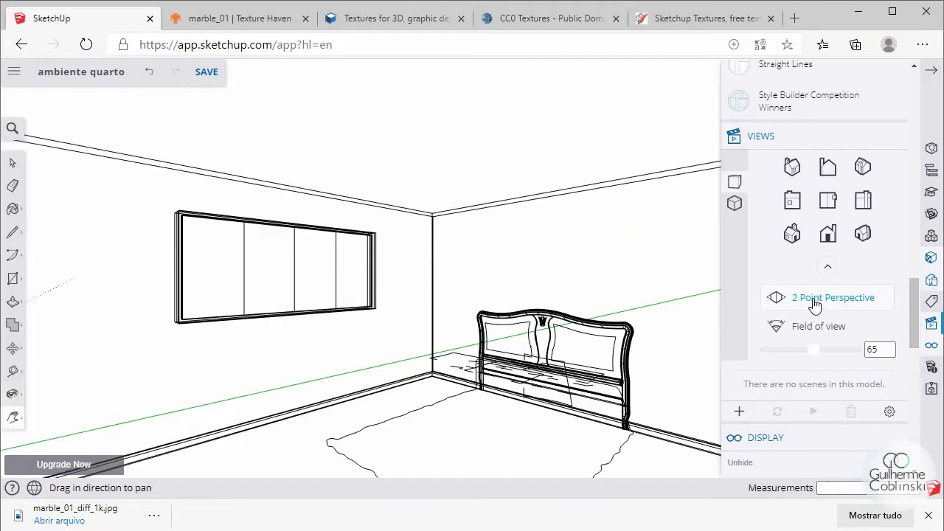
drag(496, 343, 459, 252)
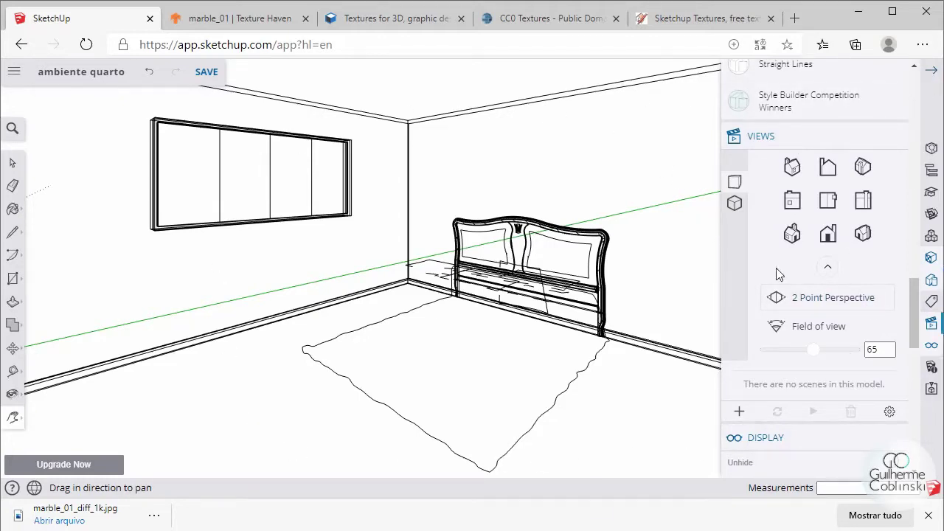
click(927, 283)
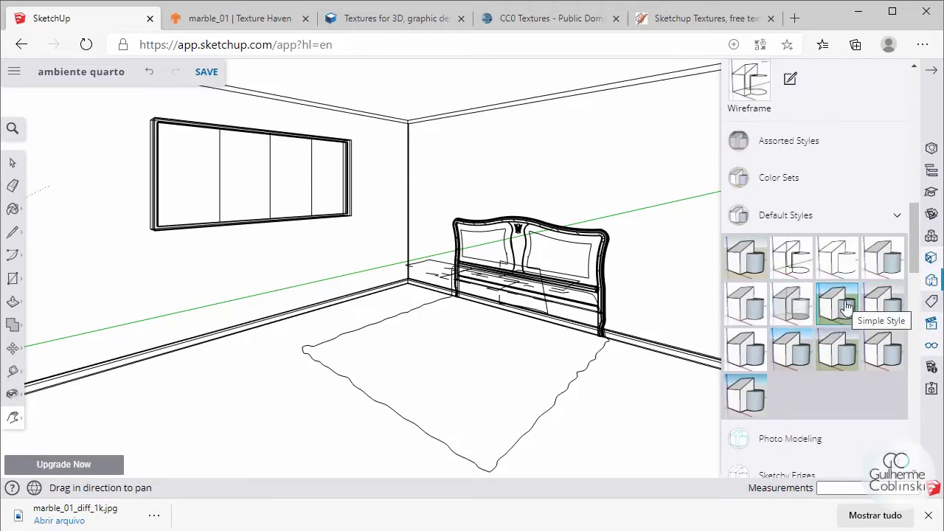
- Try Urban Planning and 3D Printing styles, settle on Simple Style, save the model, and close Styles
click(847, 307)
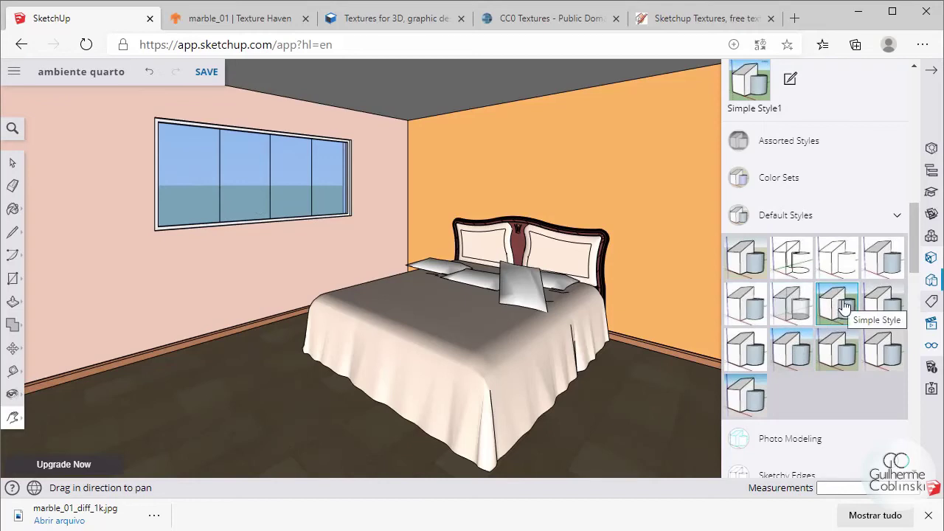
click(788, 347)
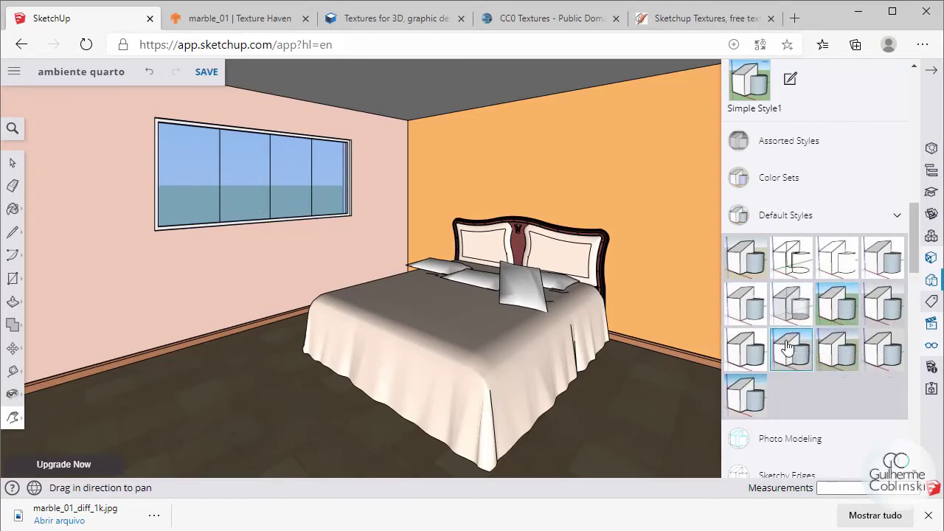
click(751, 398)
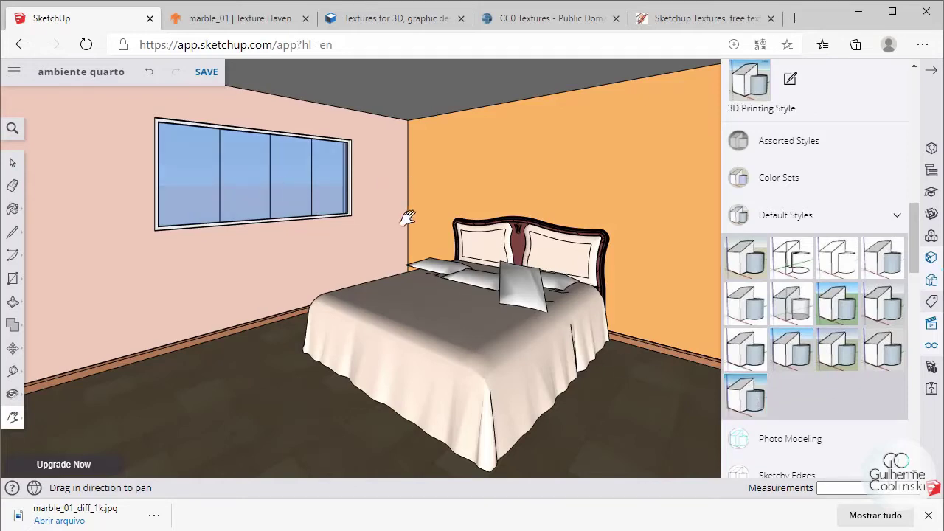
click(845, 313)
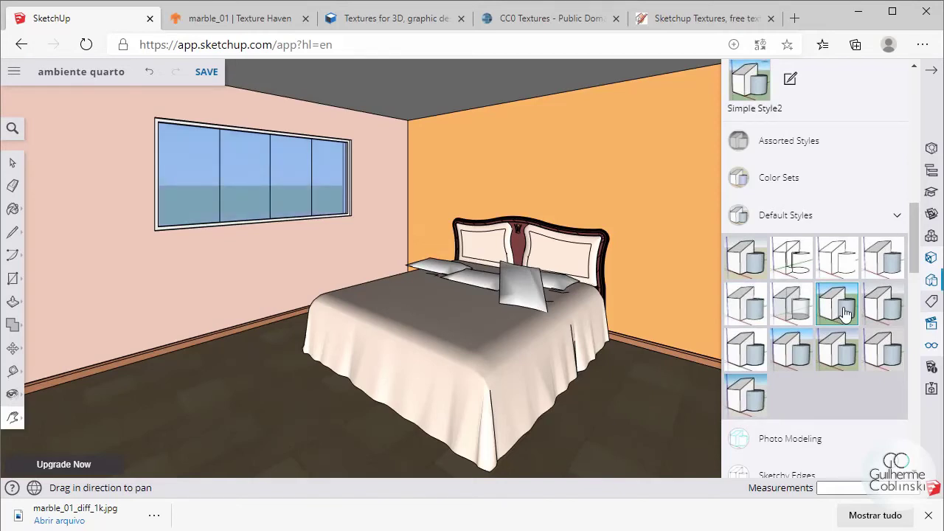
key(ctrl+s)
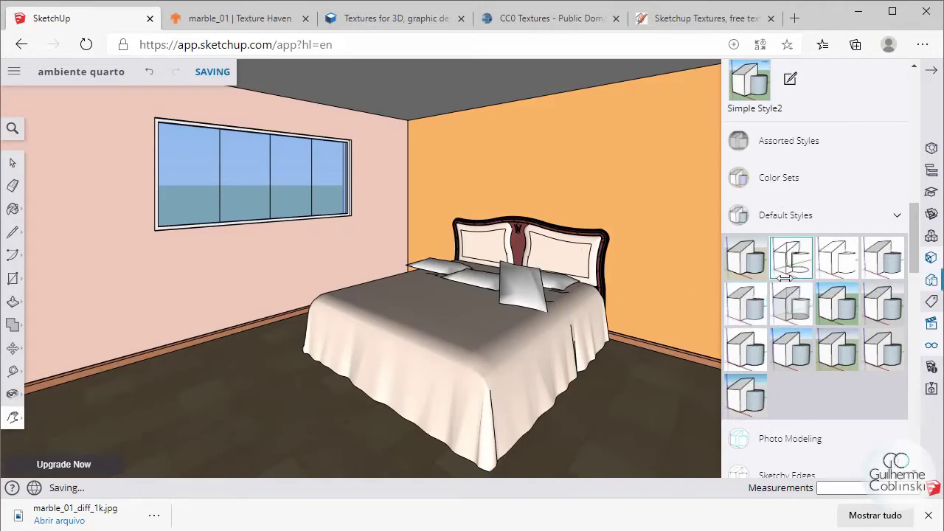
mouse_move(930, 70)
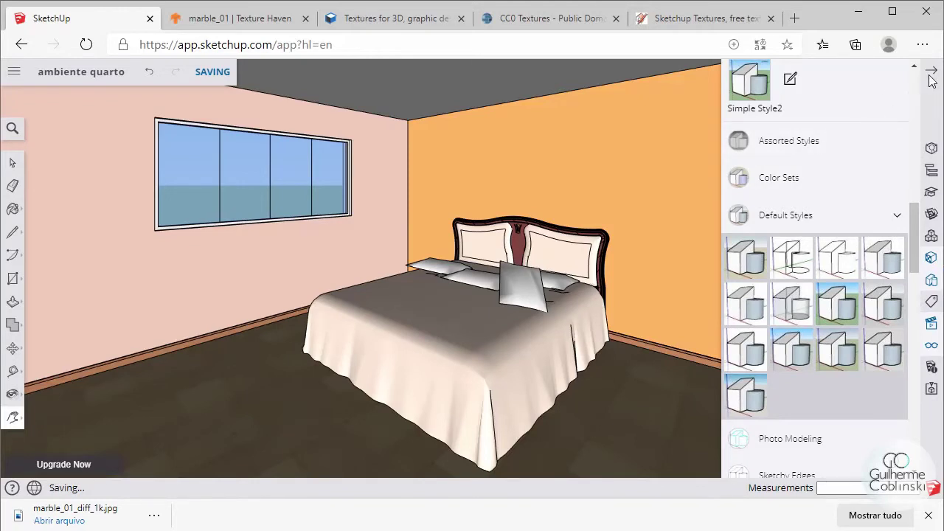
click(932, 74)
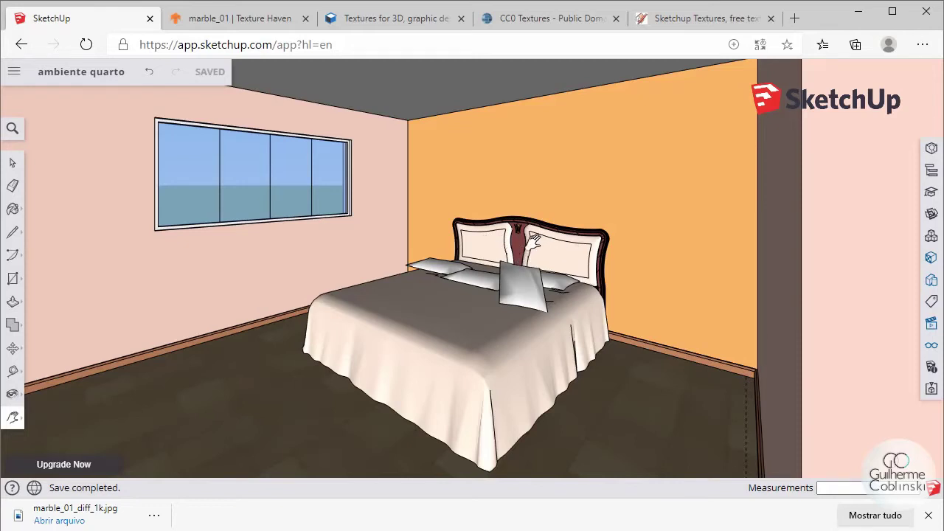
- Look around and orbit the camera inside the bedroom toward the doorway
click(13, 394)
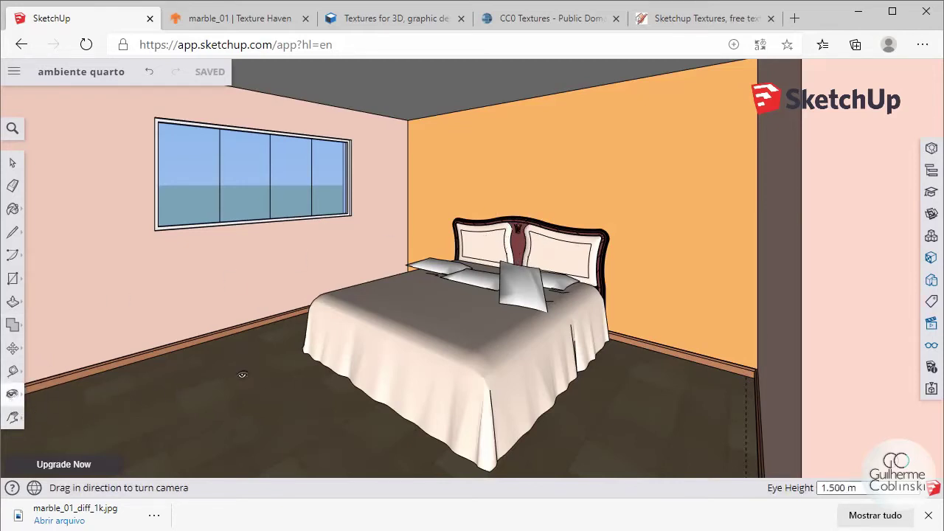
scroll(382, 328, up, 2)
scroll(386, 326, up, 2)
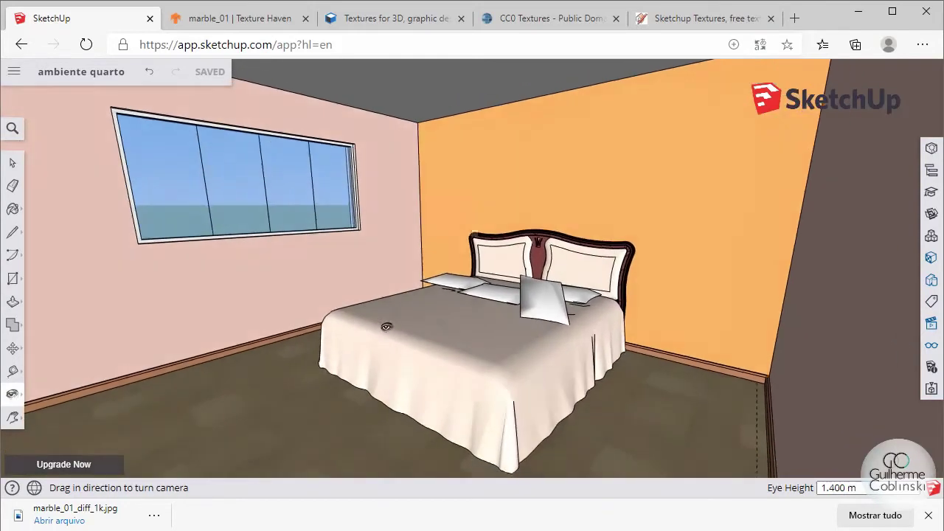
mouse_move(386, 326)
mouse_down()
mouse_move(454, 332)
mouse_move(485, 256)
mouse_up()
mouse_move(459, 332)
mouse_down()
mouse_move(400, 376)
mouse_move(379, 356)
mouse_move(626, 392)
mouse_up()
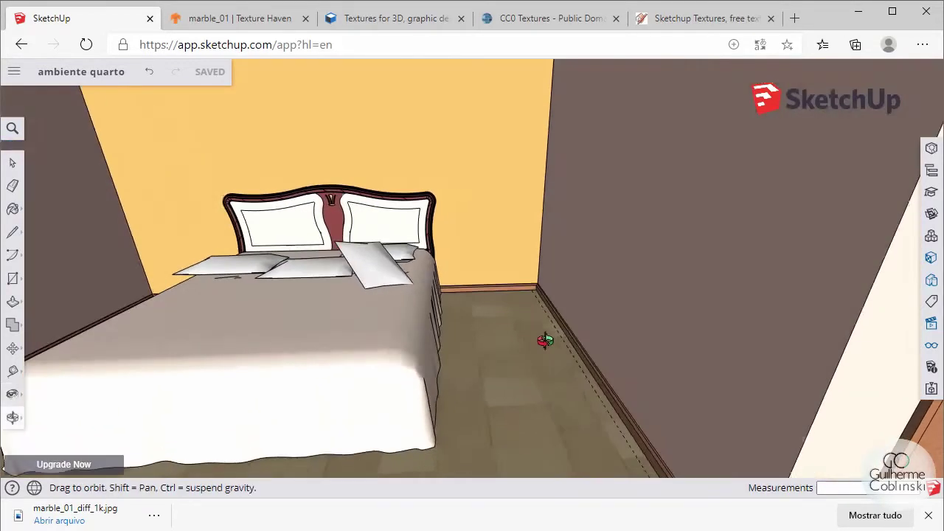
middle_drag(465, 341, 618, 331)
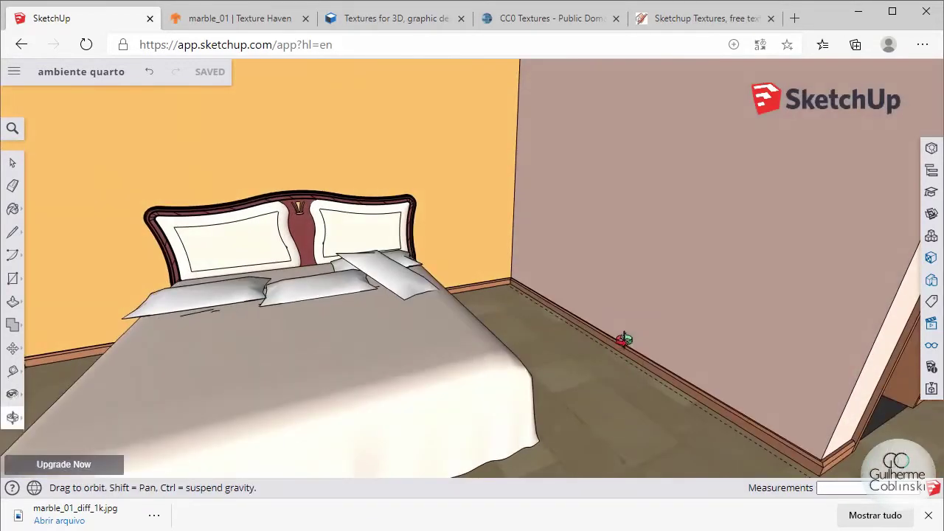
drag(618, 331, 728, 347)
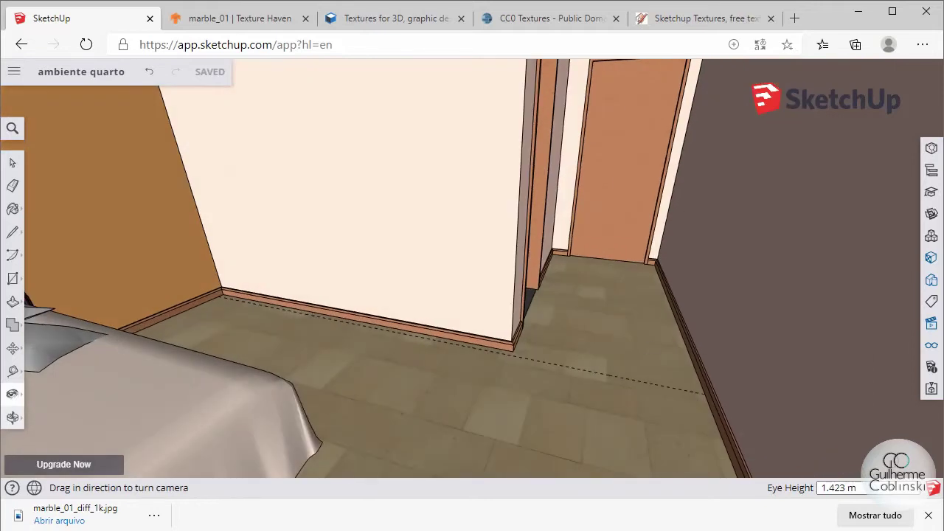
- Position the camera on the floor at 1.500 m eye height, aimed at the window wall and bed
click(13, 417)
click(9, 396)
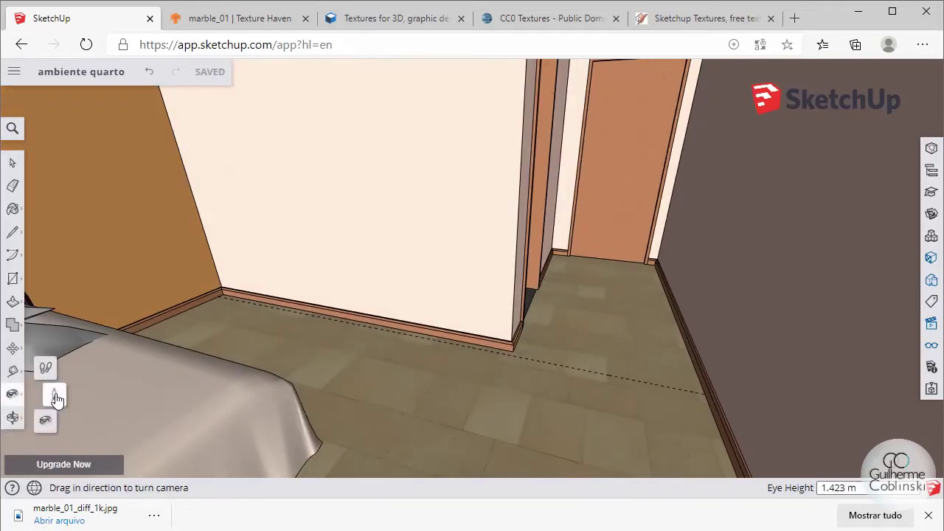
click(45, 391)
click(628, 371)
mouse_move(629, 371)
mouse_down()
mouse_move(537, 286)
mouse_move(337, 327)
mouse_move(400, 312)
mouse_move(466, 313)
mouse_move(466, 347)
mouse_move(461, 328)
mouse_move(470, 326)
mouse_up()
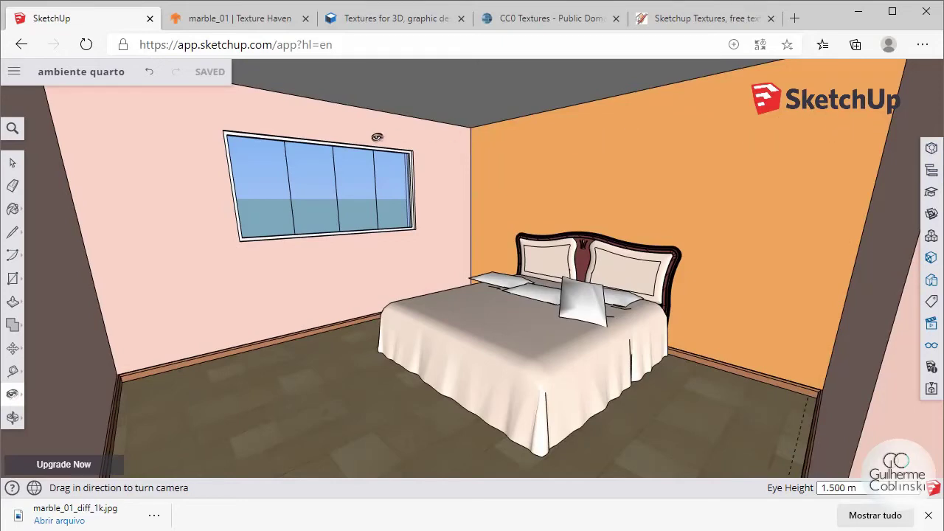
mouse_move(740, 162)
mouse_down()
mouse_move(649, 206)
mouse_move(668, 190)
mouse_move(652, 170)
mouse_up()
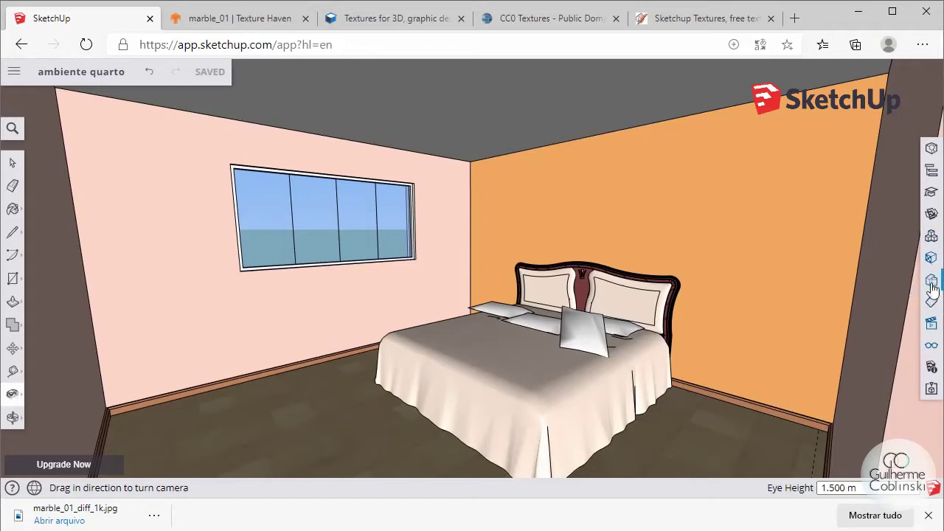
- Switch the camera to 2 Point Perspective from the Views panel
click(932, 325)
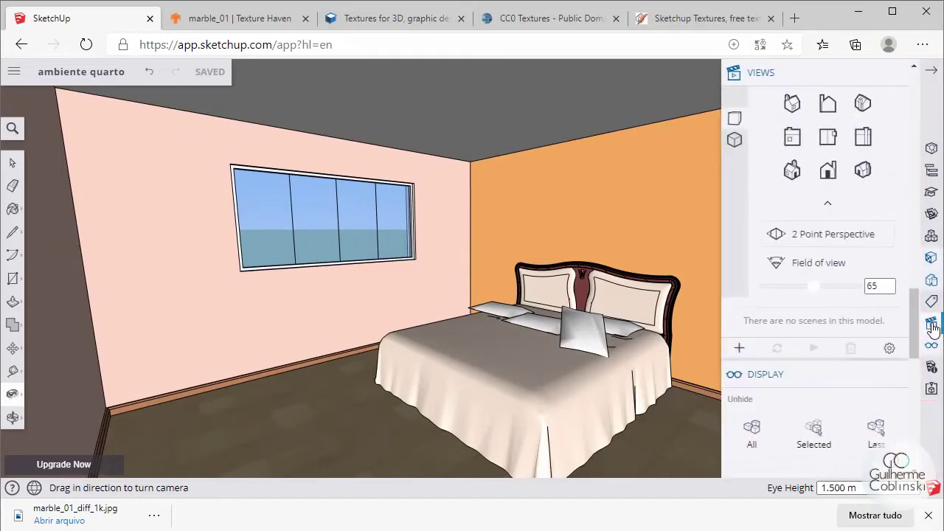
click(801, 236)
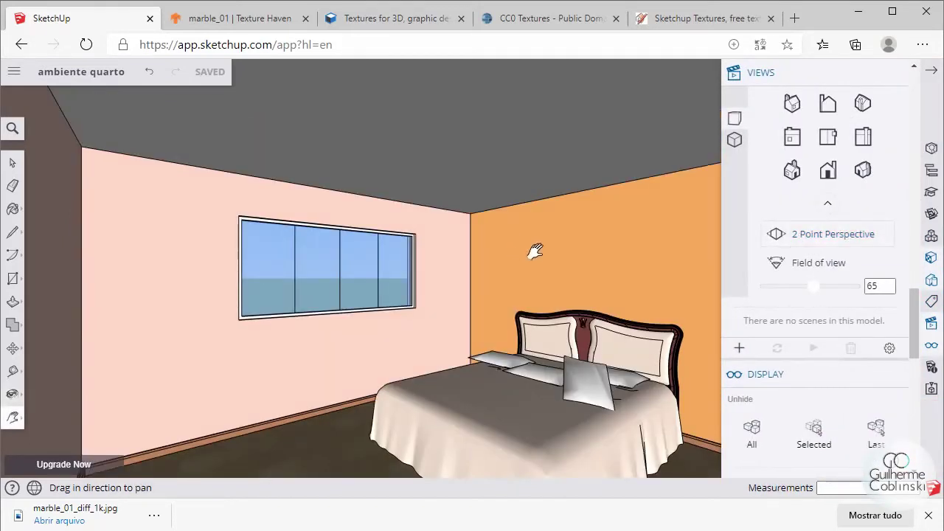
click(932, 72)
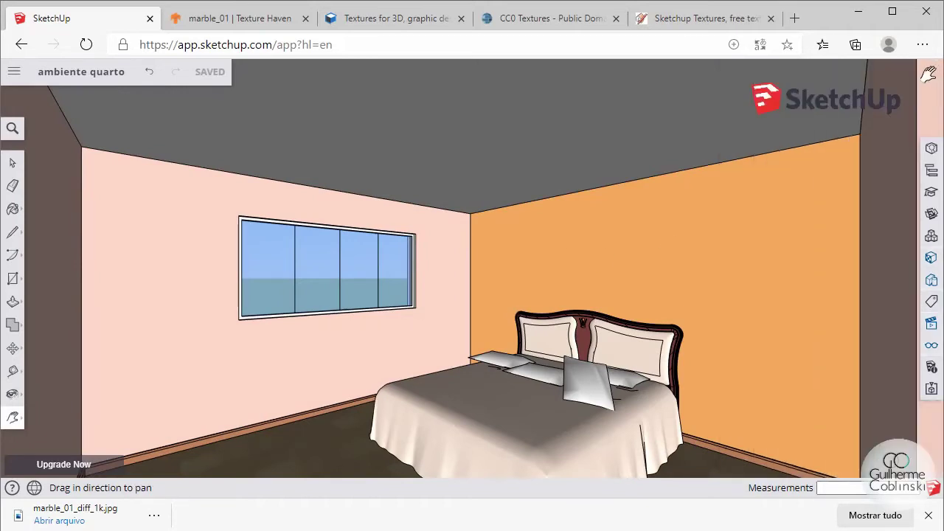
- Pan and zoom to frame the whole room with the bed near the centre
drag(558, 325, 542, 205)
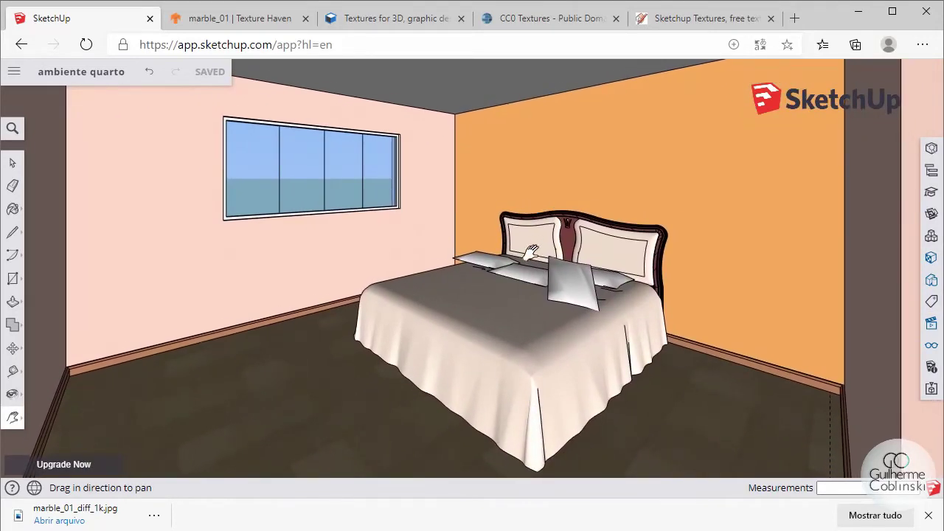
scroll(530, 262, down, 1)
scroll(529, 262, down, 1)
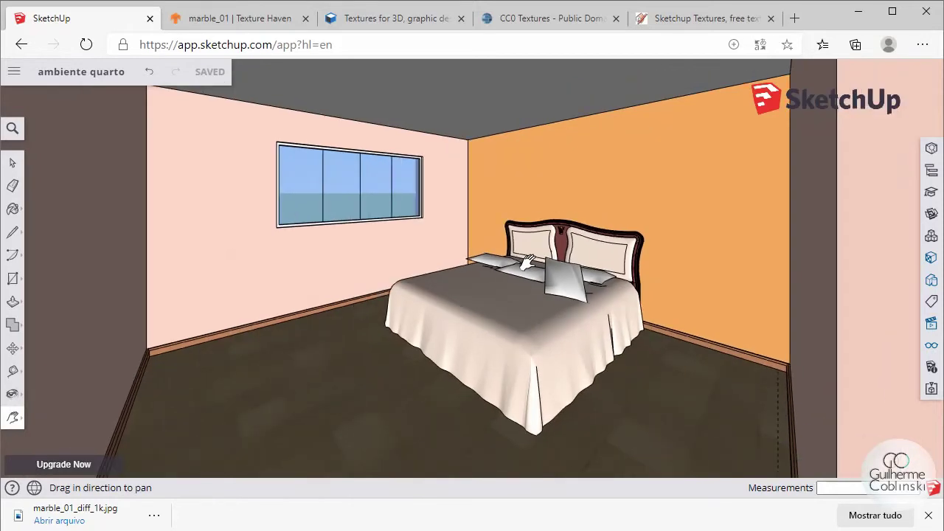
scroll(530, 261, down, 1)
scroll(530, 261, down, 1)
scroll(530, 262, down, 1)
scroll(530, 262, down, 1)
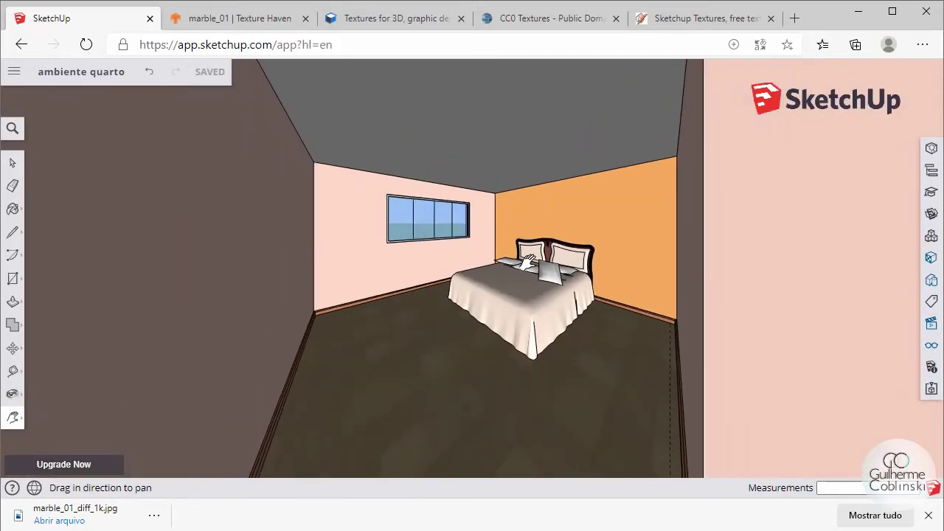
scroll(529, 262, up, 1)
scroll(530, 262, up, 2)
scroll(530, 262, up, 1)
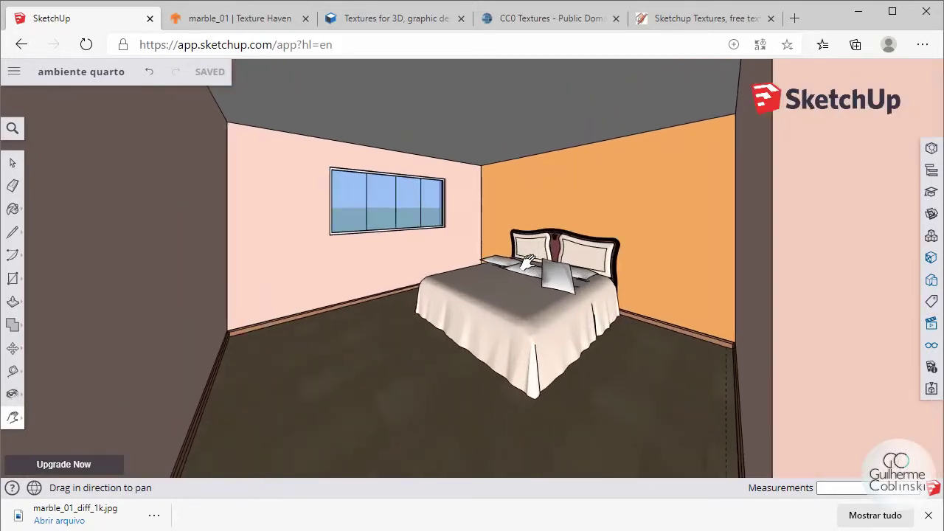
scroll(530, 262, up, 1)
scroll(529, 262, up, 1)
scroll(530, 262, up, 1)
scroll(529, 262, down, 1)
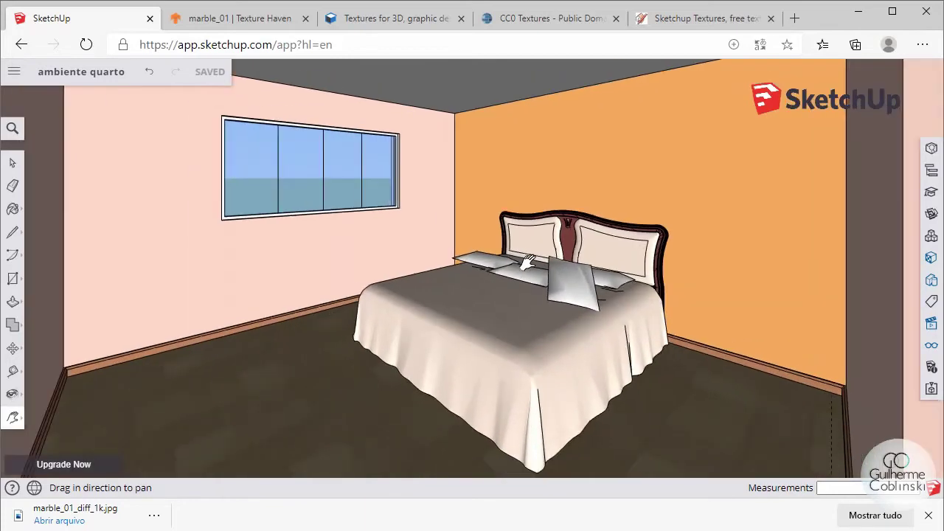
scroll(529, 261, down, 1)
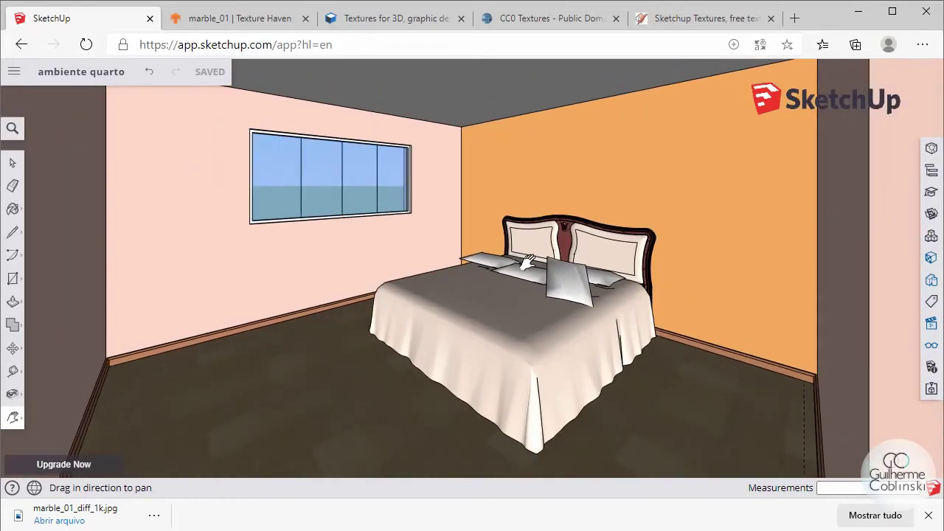
drag(530, 262, 528, 277)
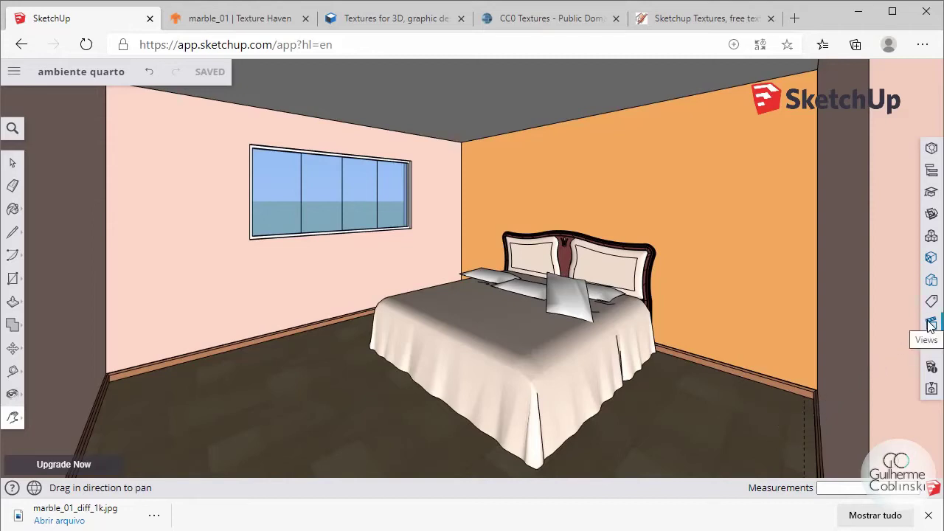
- Uncheck Guides and Axes in the Display settings so only the room shows
click(932, 349)
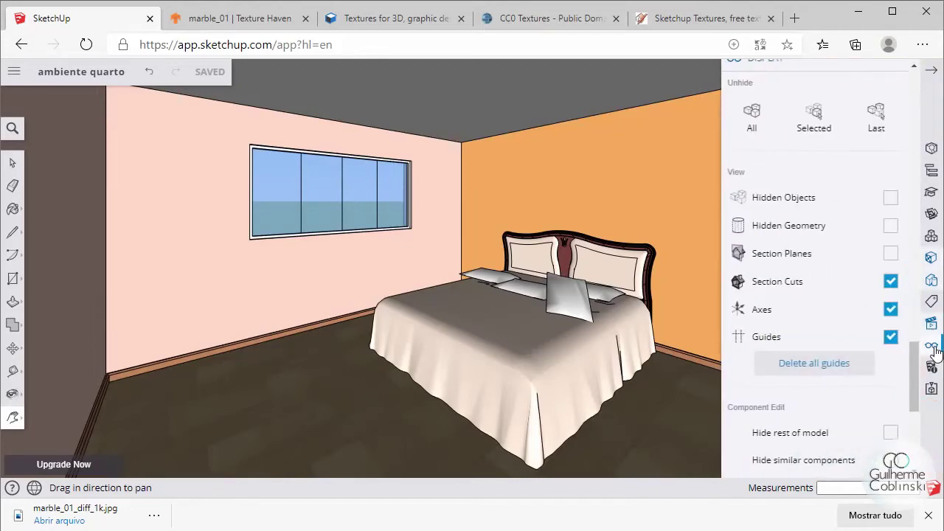
click(890, 338)
click(891, 311)
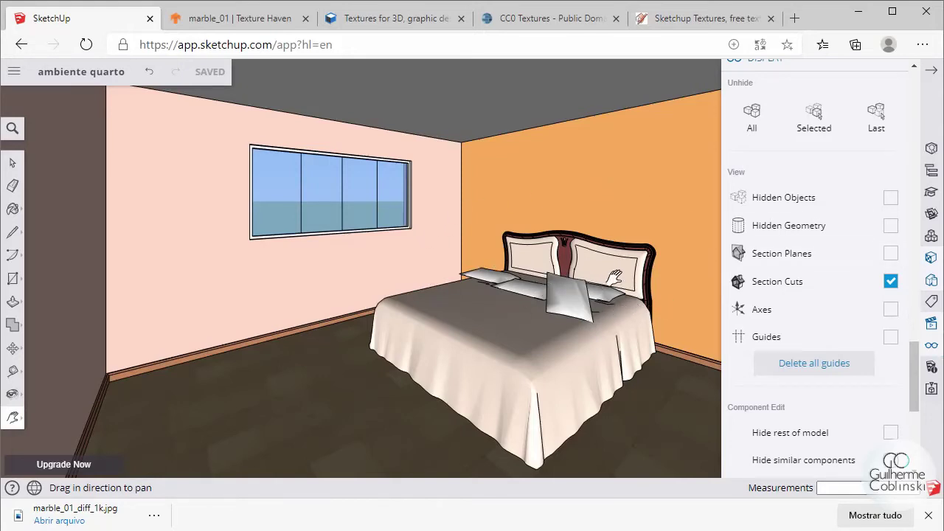
click(932, 70)
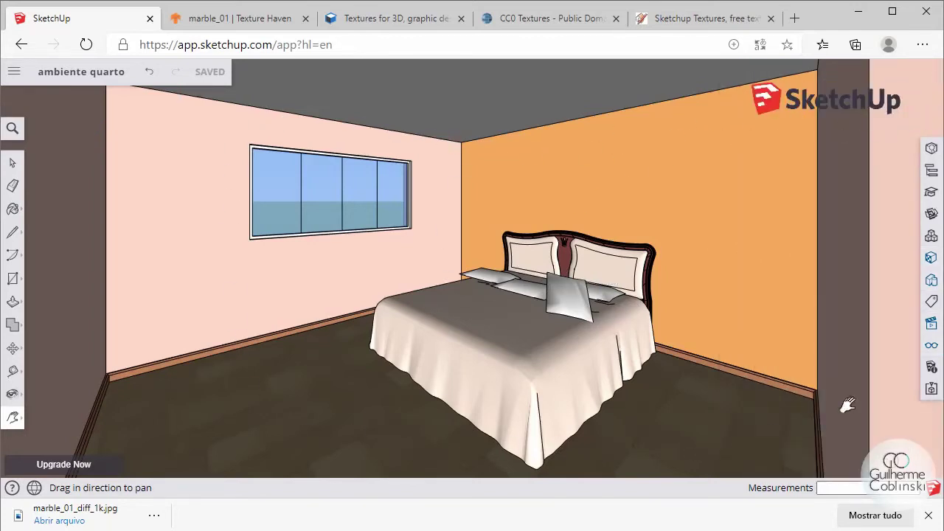
- Add Scene 1 from the current view, saving the style changes as a new style
click(932, 325)
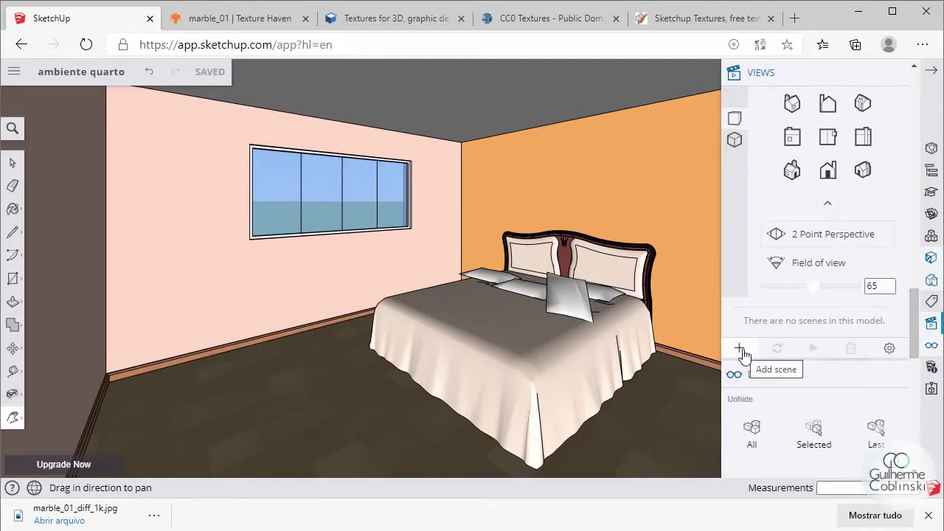
click(740, 349)
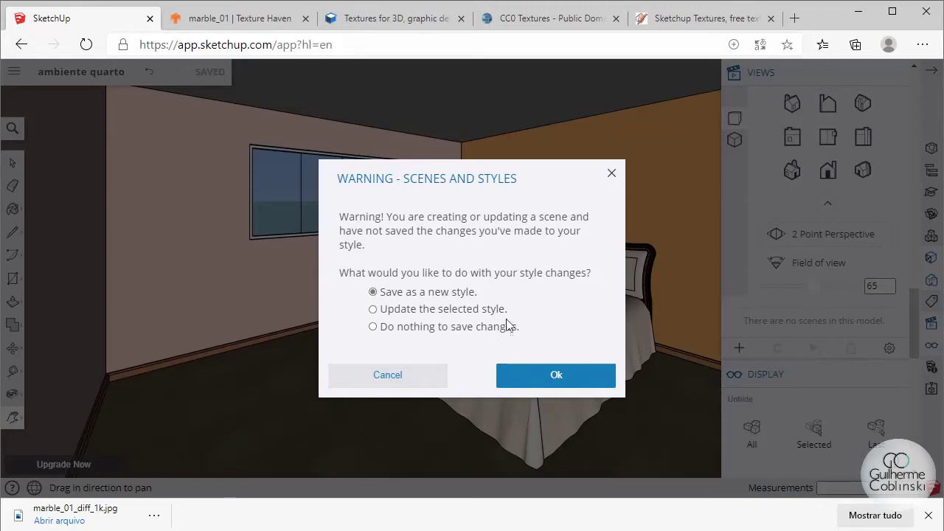
click(552, 373)
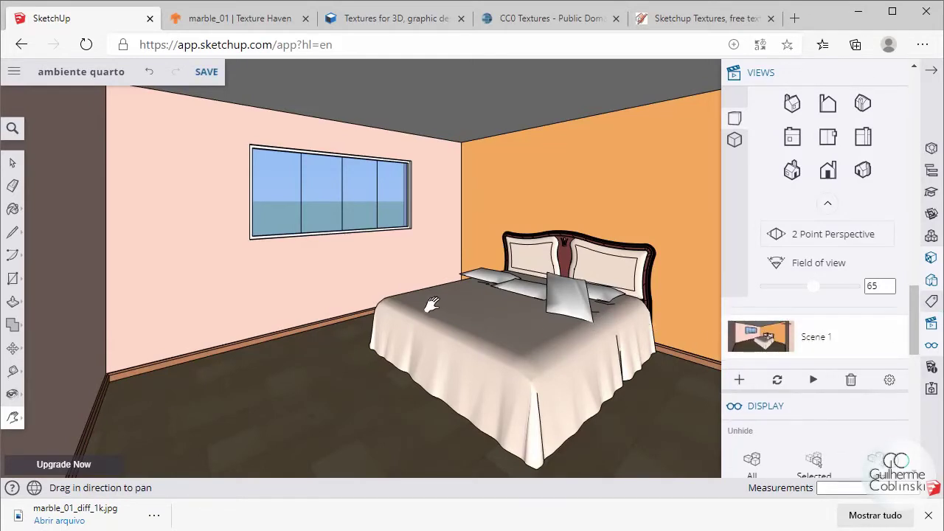
mouse_move(305, 334)
middle_down()
mouse_move(553, 348)
mouse_move(516, 342)
middle_up()
- Zoom out and orbit above the building exterior, switching the camera to Parallel Projection
scroll(479, 354, down, 2)
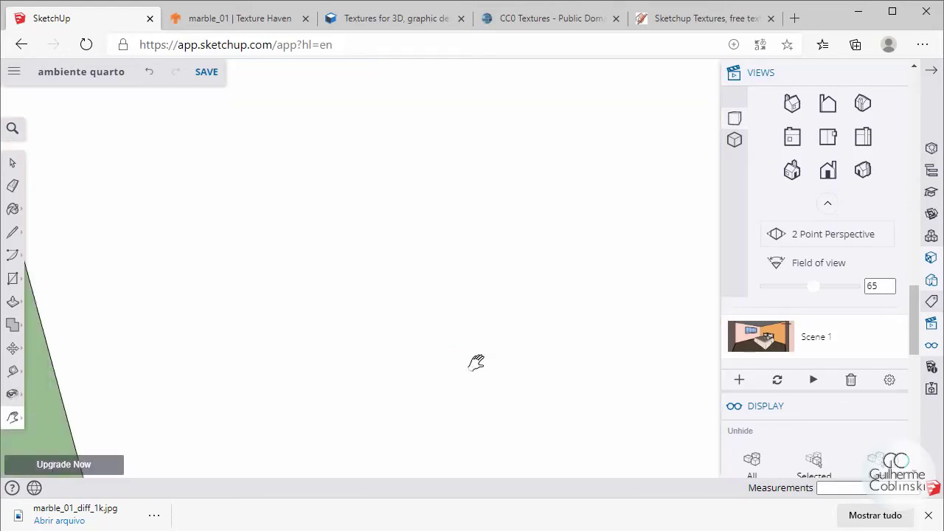
scroll(468, 358, down, 3)
scroll(413, 350, down, 3)
scroll(369, 340, down, 3)
scroll(366, 337, down, 2)
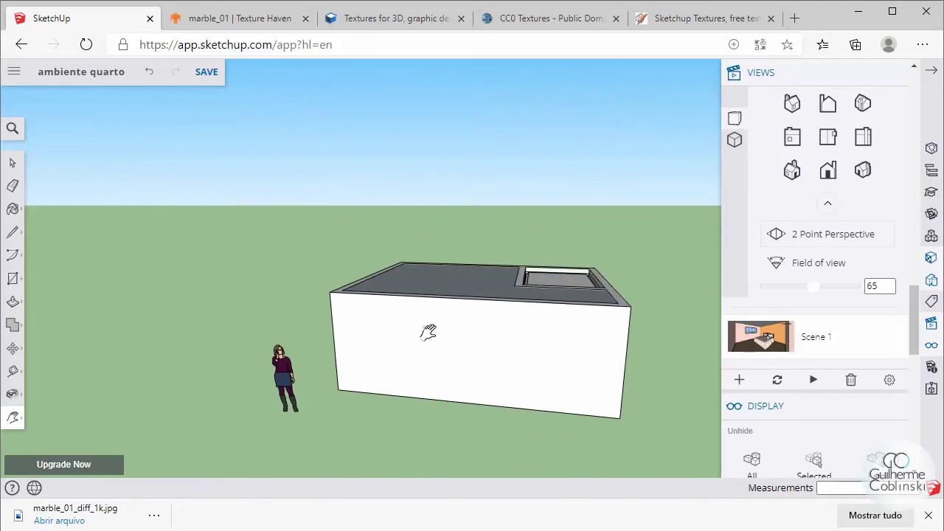
middle_drag(428, 331, 590, 415)
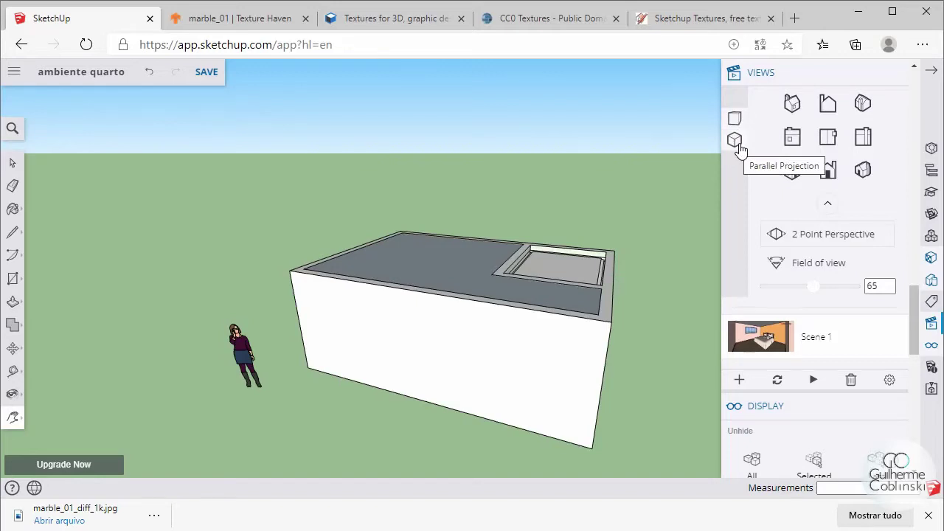
scroll(736, 147, up, 2)
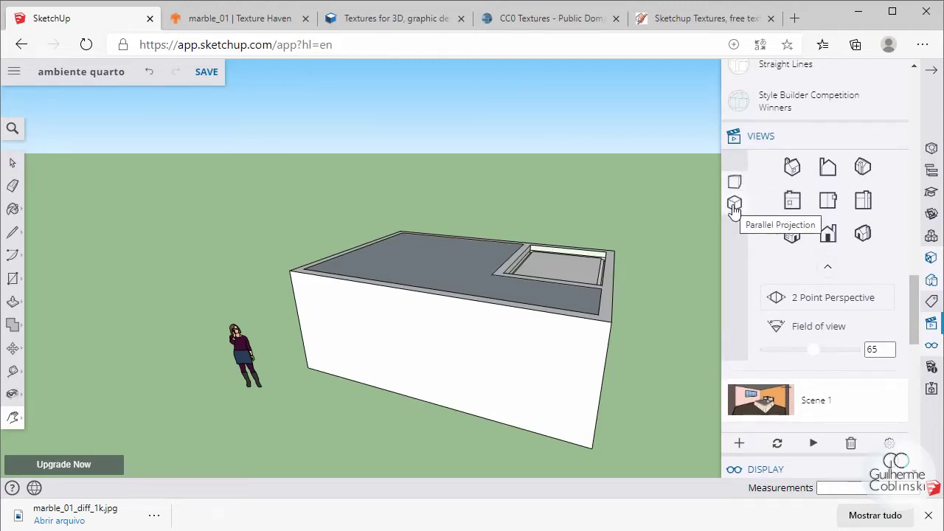
click(734, 210)
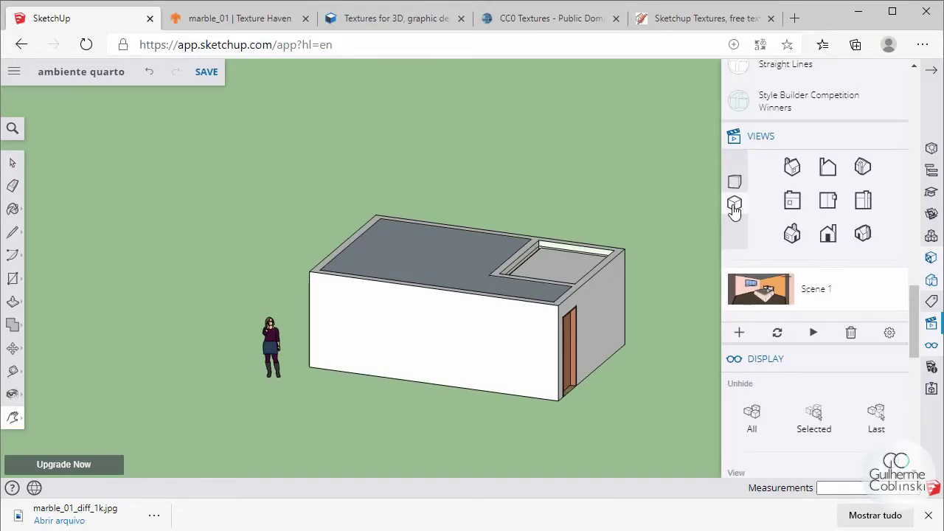
middle_drag(624, 261, 581, 355)
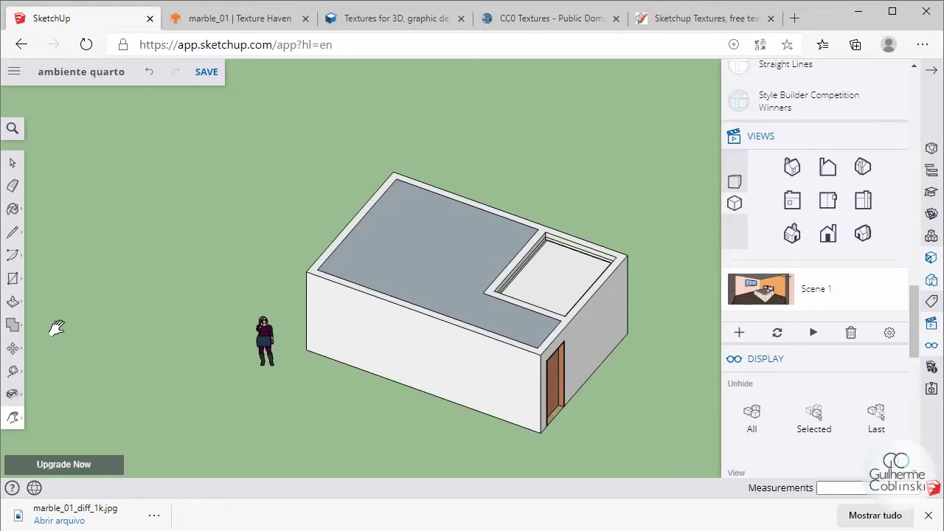
click(22, 377)
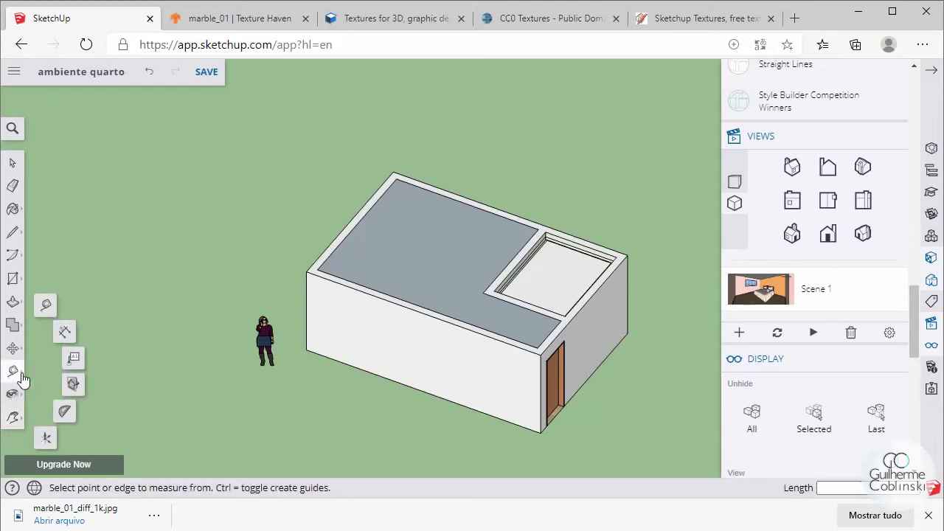
- Add a Shift-locked horizontal section plane on the wall, cutting the building open
click(72, 385)
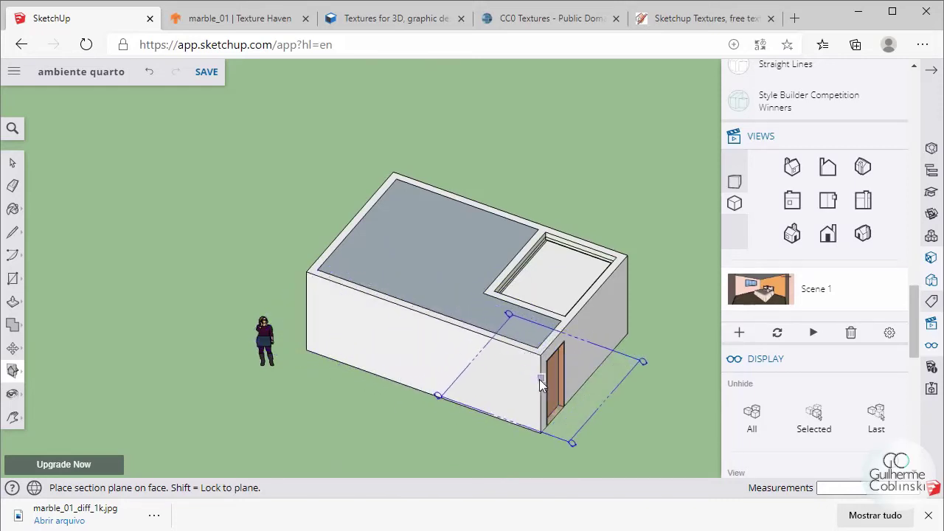
key(shift)
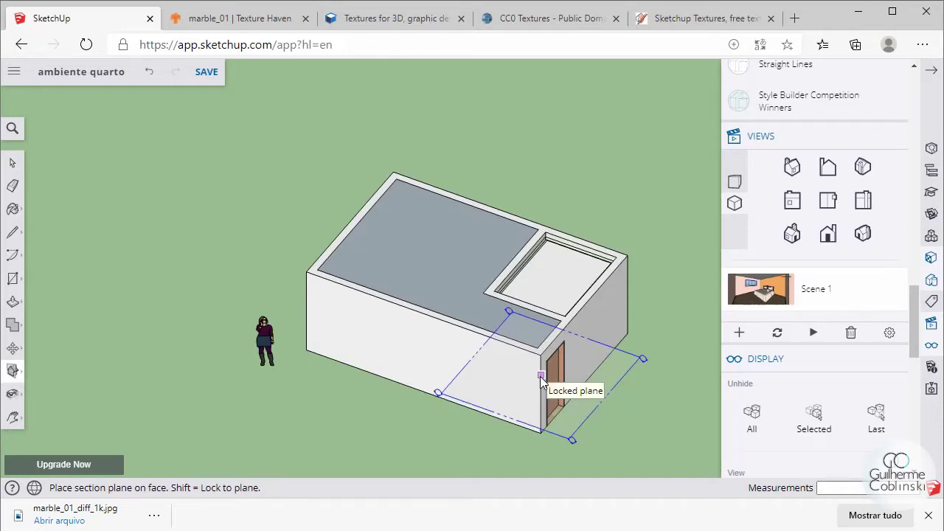
shift+click(540, 376)
middle_drag(540, 376, 543, 345)
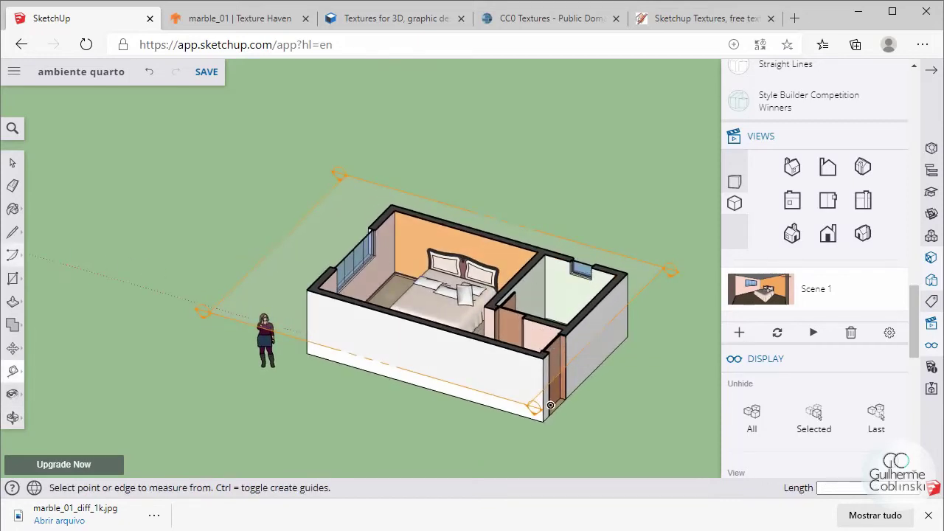
click(13, 163)
click(343, 229)
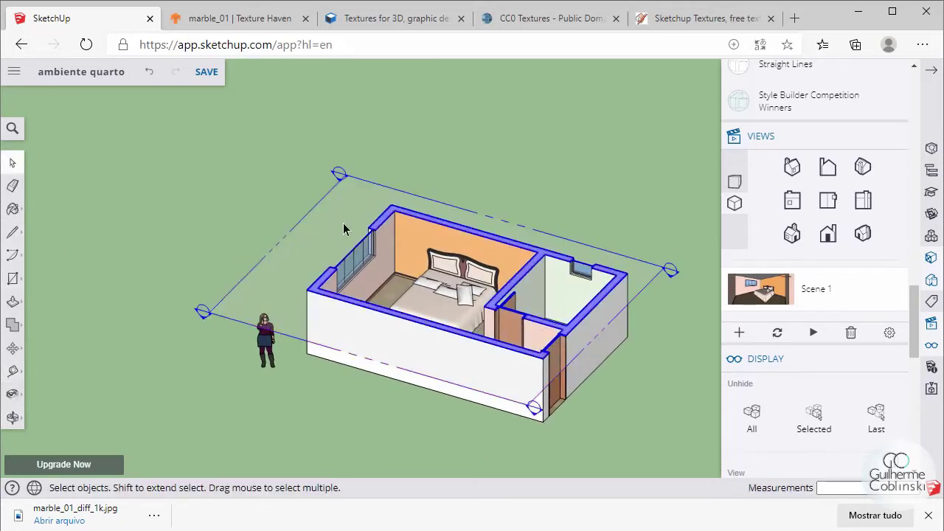
click(13, 348)
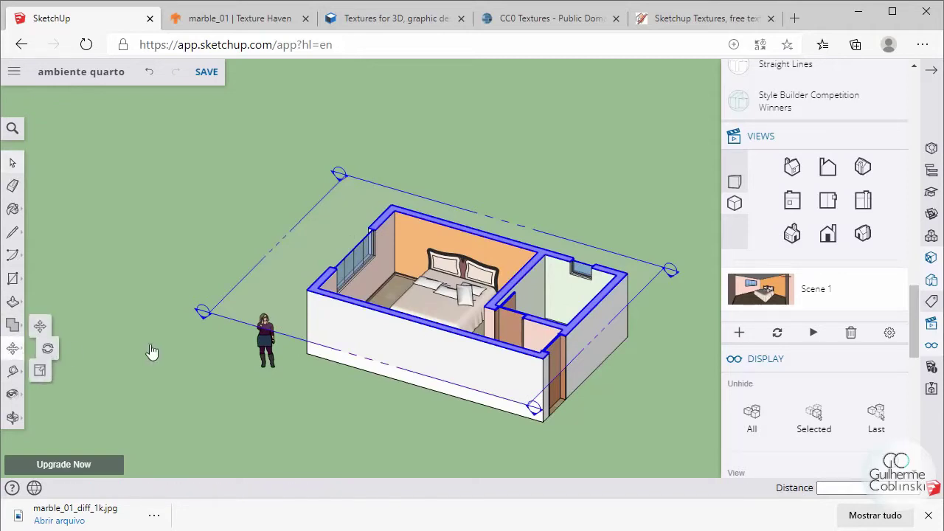
click(287, 285)
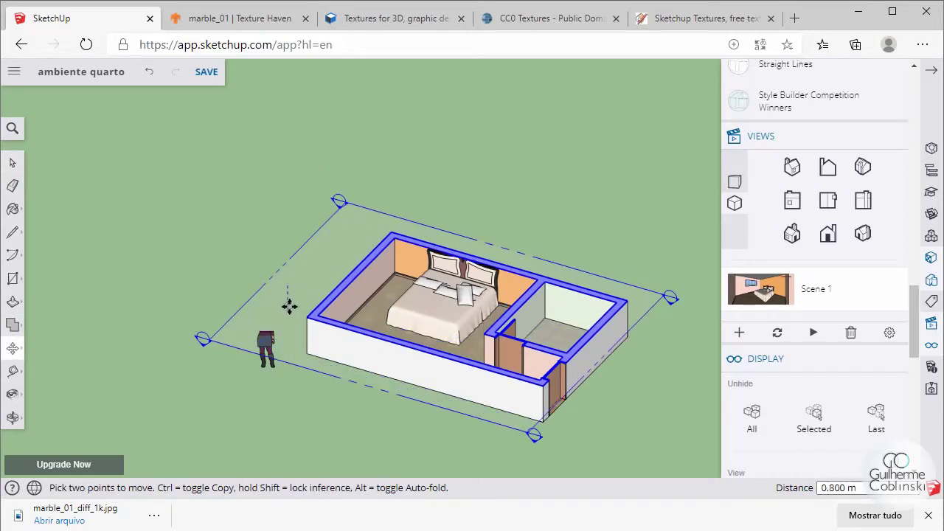
key(Escape)
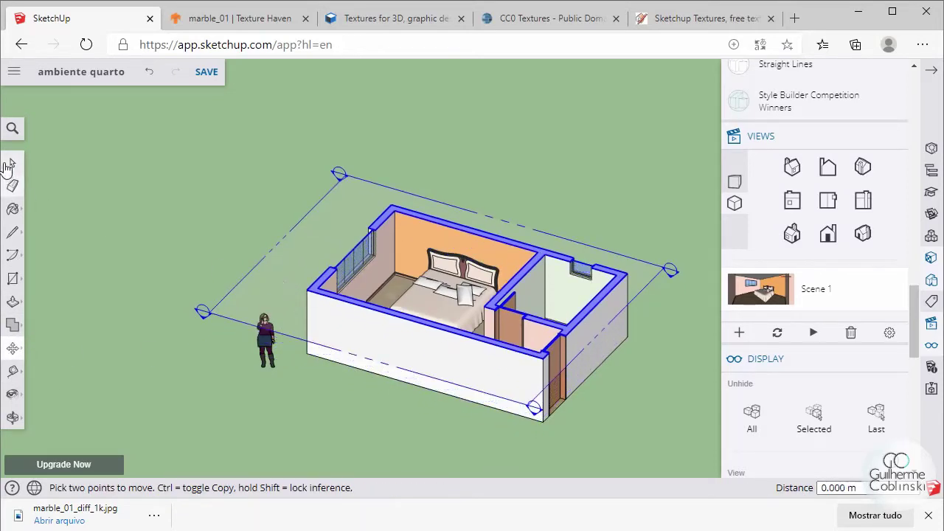
- Delete the person figure and orbit the cut-open room
click(13, 162)
click(263, 359)
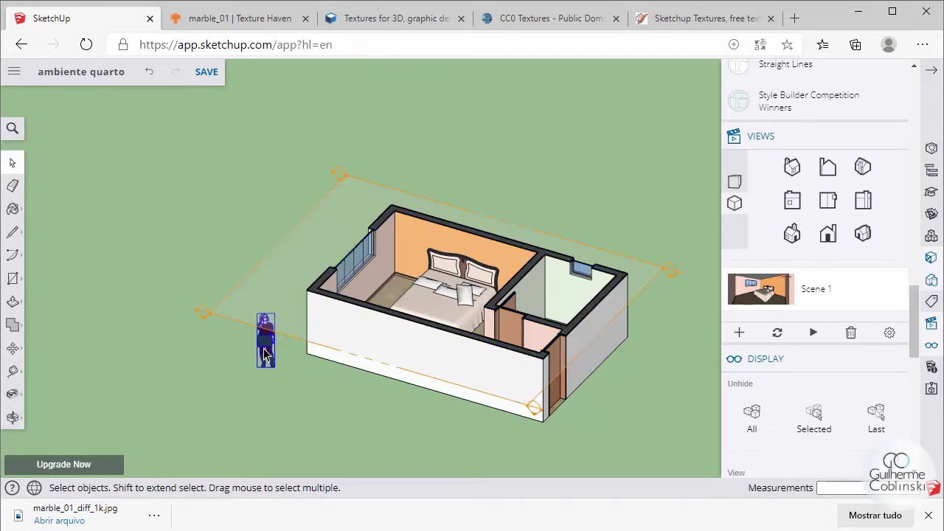
key(Delete)
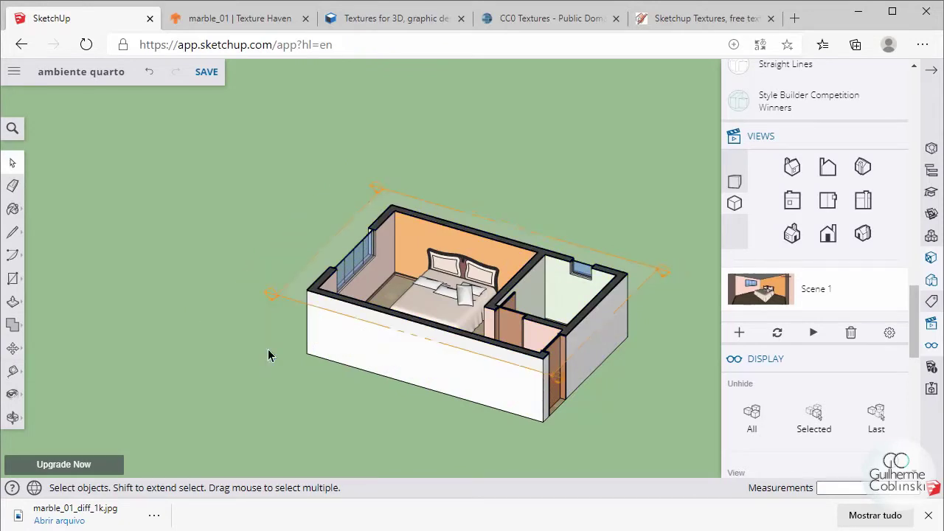
middle_drag(492, 351, 621, 320)
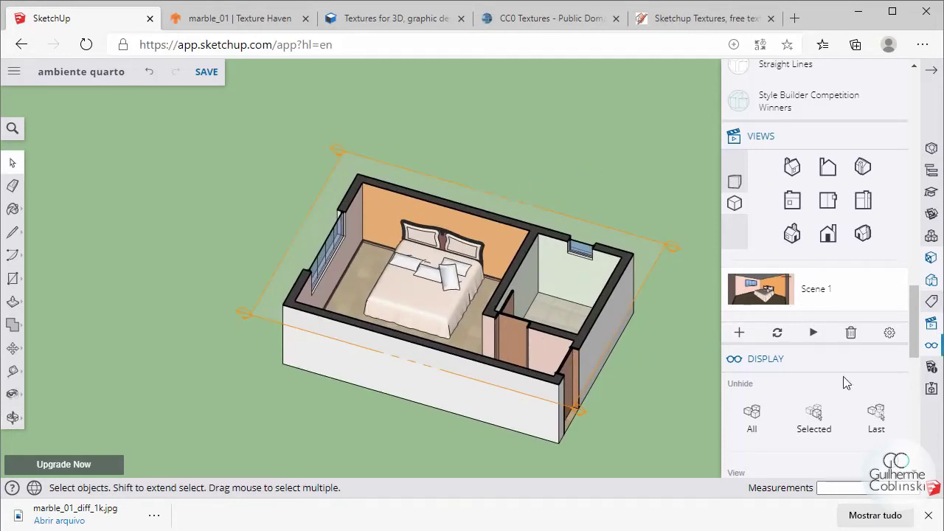
- Apply the Shaded with textures style and zoom out on the cut-open room
click(932, 349)
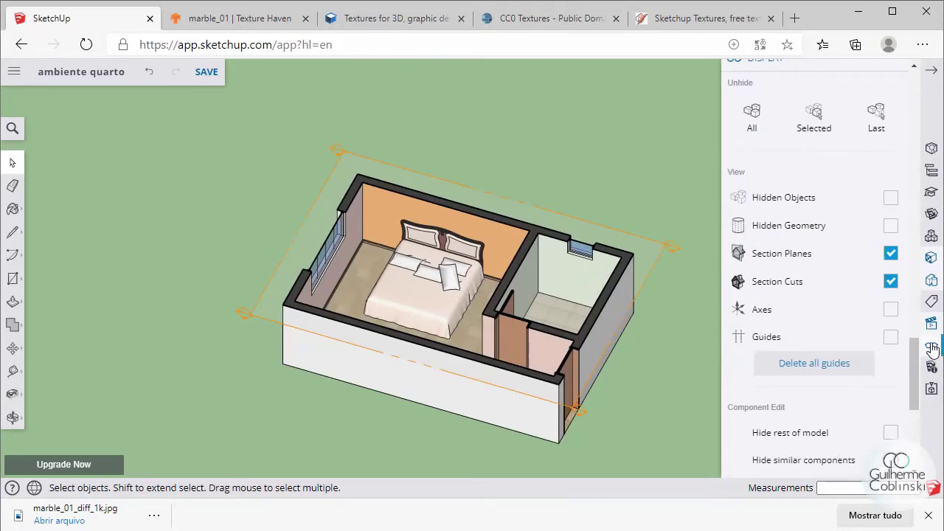
click(932, 283)
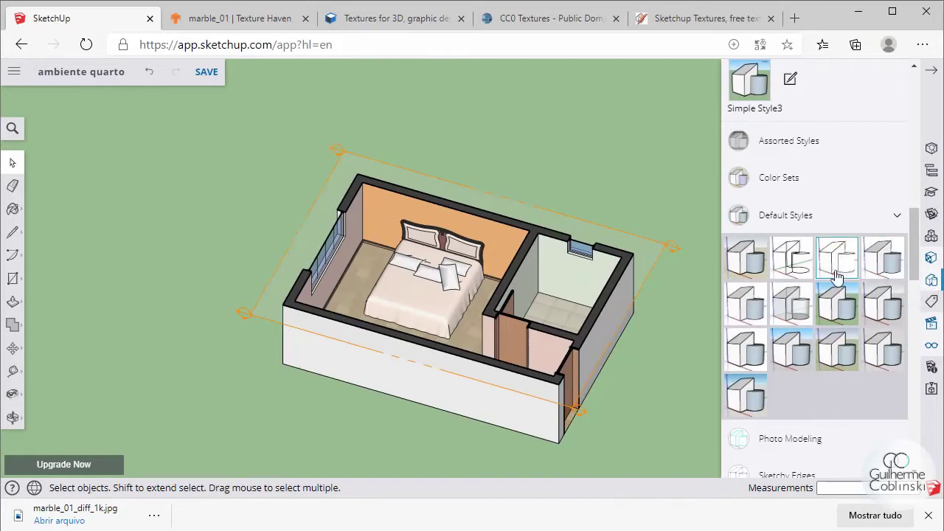
click(748, 308)
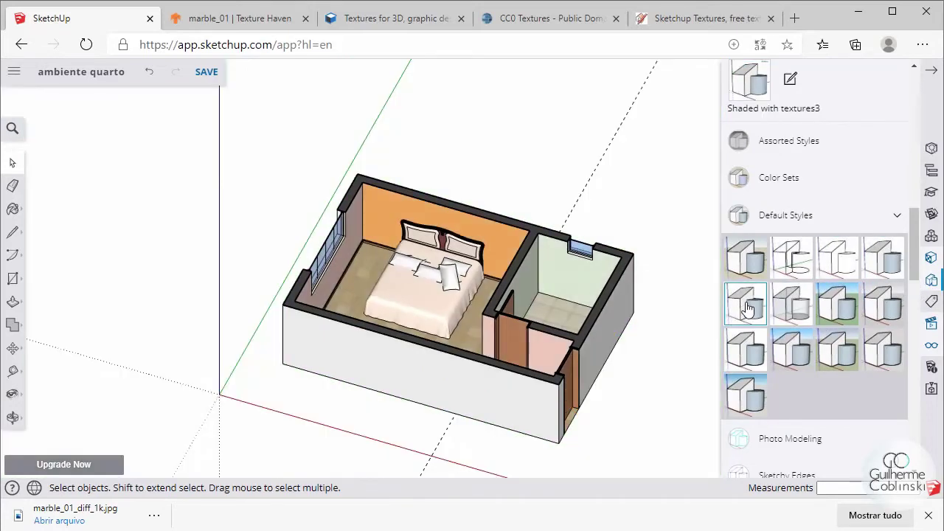
middle_drag(428, 309, 470, 326)
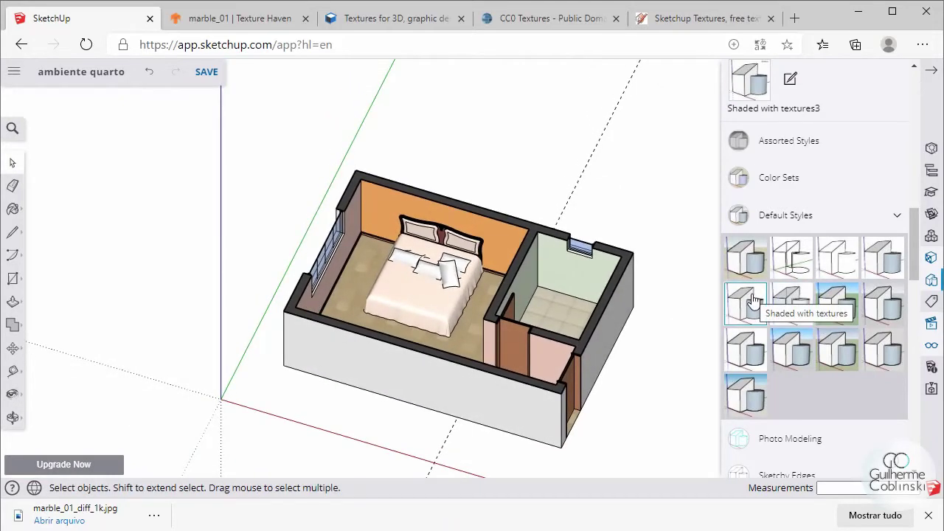
scroll(772, 322, down, 1)
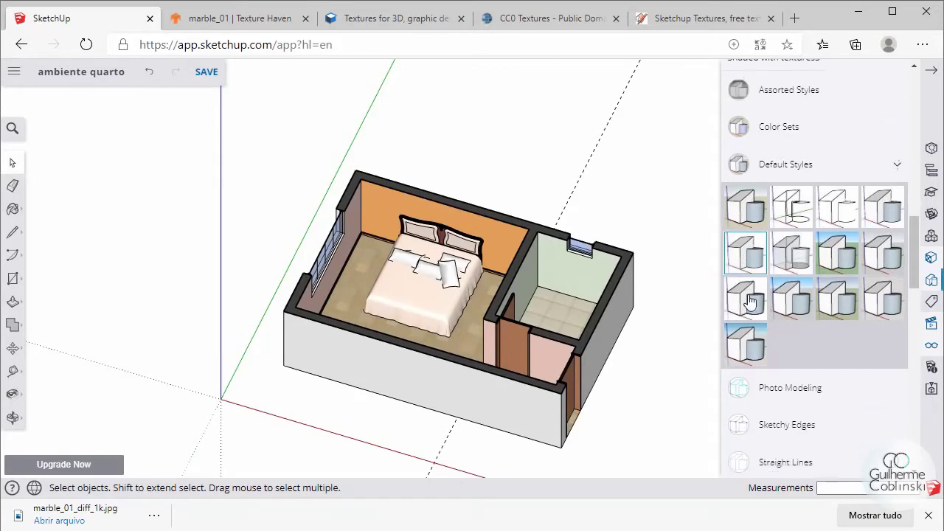
scroll(772, 321, down, 2)
scroll(771, 322, down, 1)
scroll(772, 322, down, 1)
scroll(771, 322, down, 2)
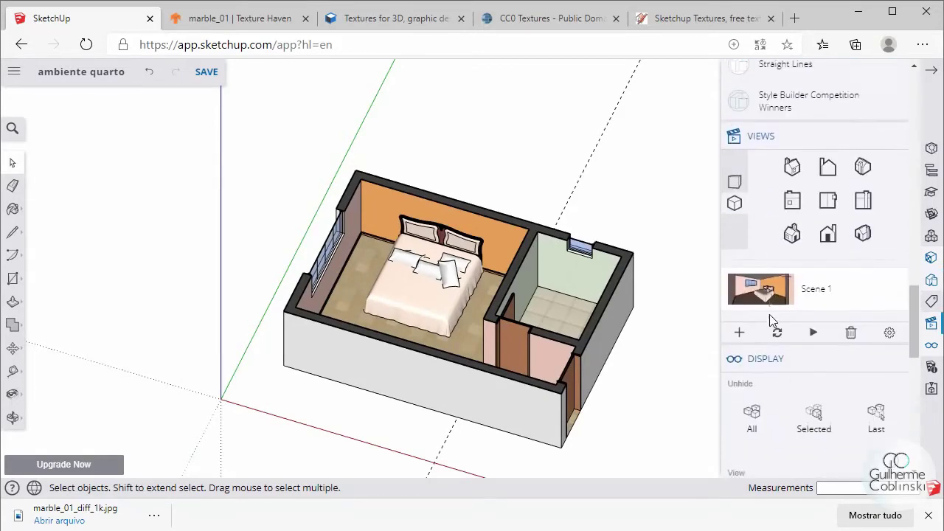
scroll(771, 318, down, 3)
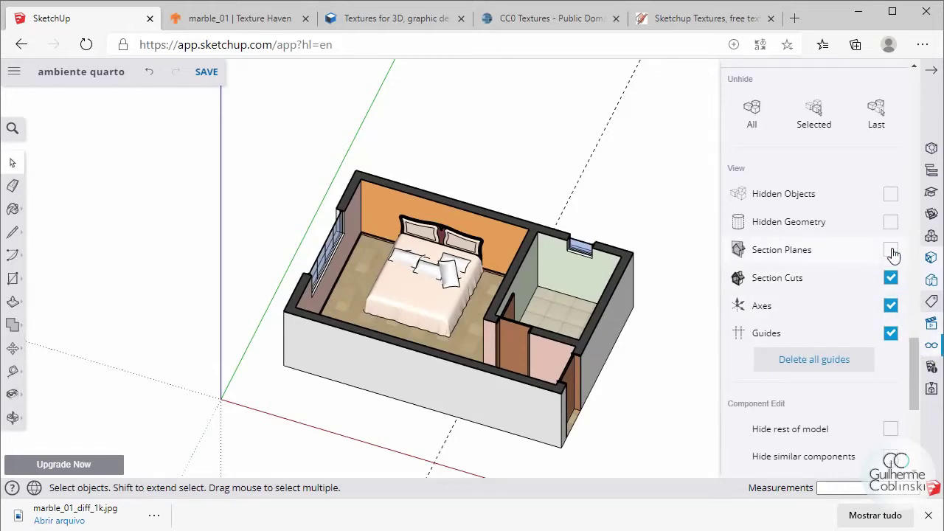
- Hide the section plane outlines, toggling Section Cuts off and back on
click(891, 251)
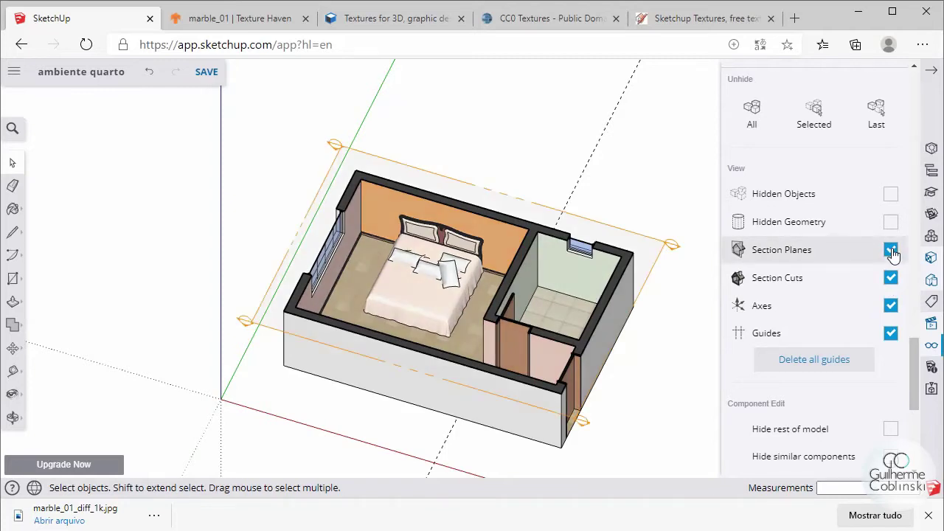
click(891, 251)
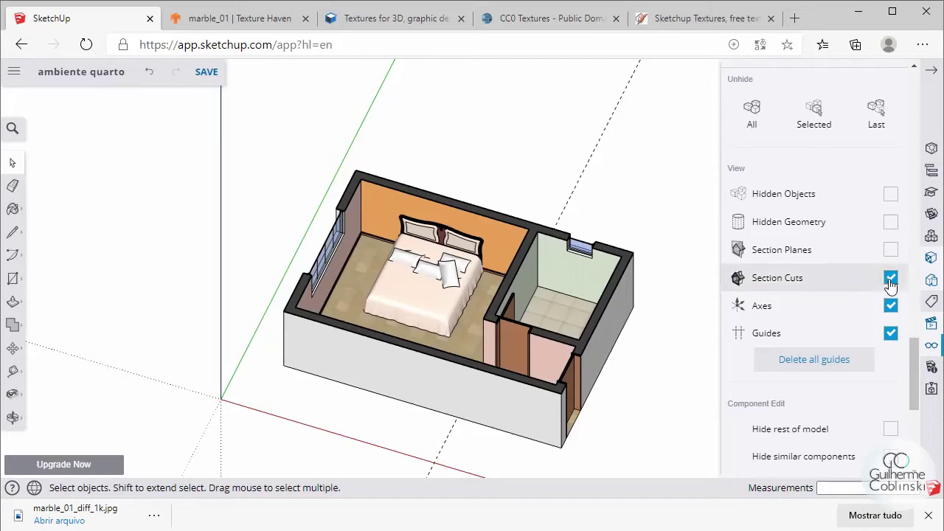
click(890, 279)
click(891, 278)
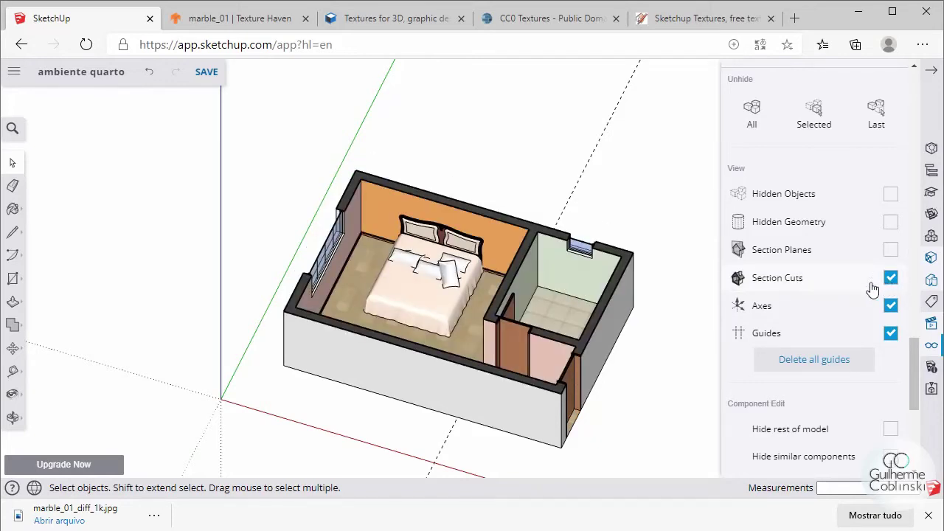
middle_drag(569, 320, 552, 298)
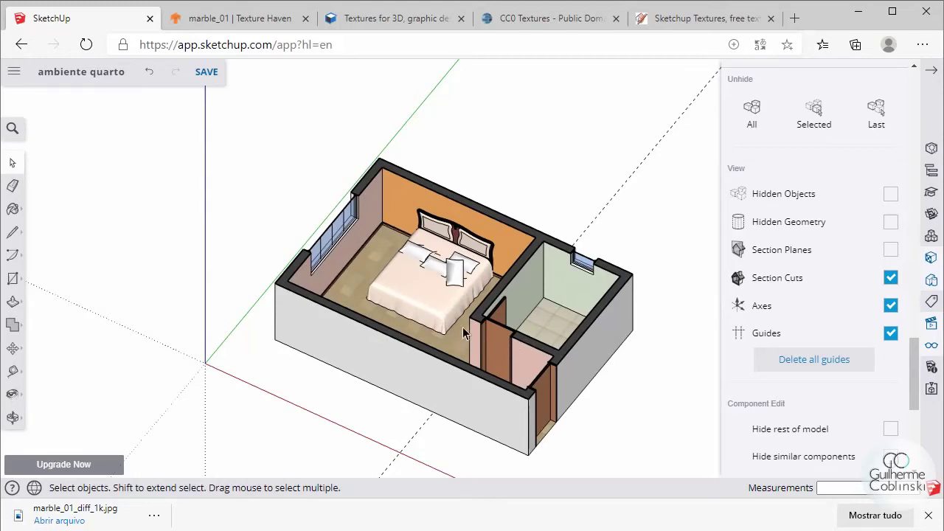
- Orbit onto the doorway and hide the bathroom door leaf
middle_drag(504, 341, 568, 402)
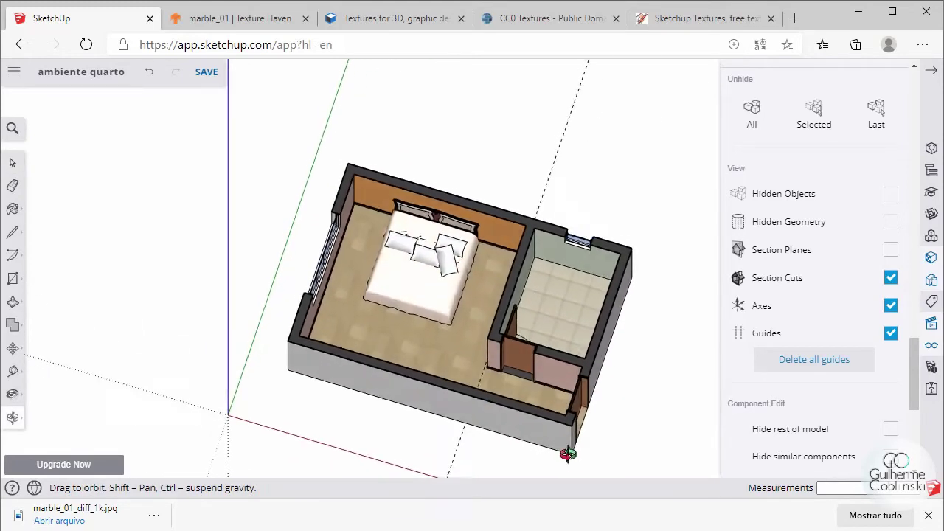
scroll(561, 384, up, 2)
scroll(467, 300, up, 1)
scroll(467, 300, up, 1)
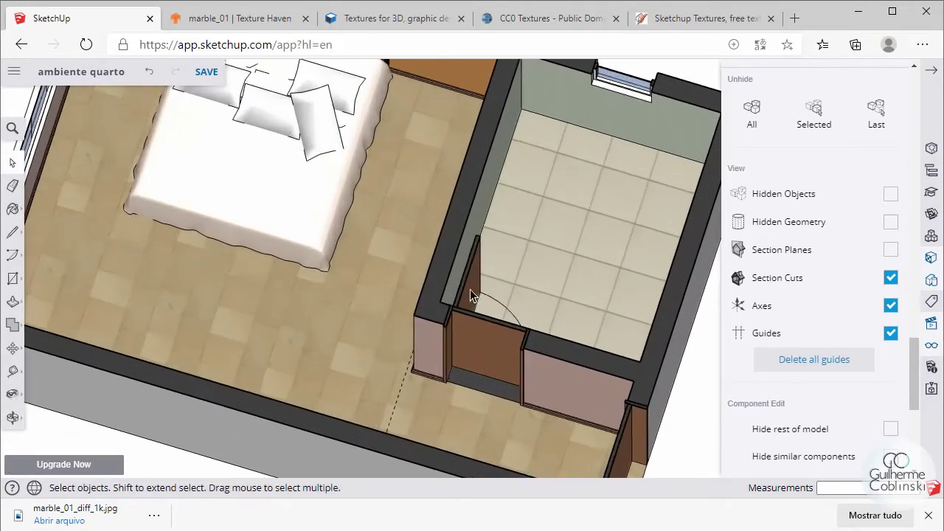
scroll(469, 284, down, 1)
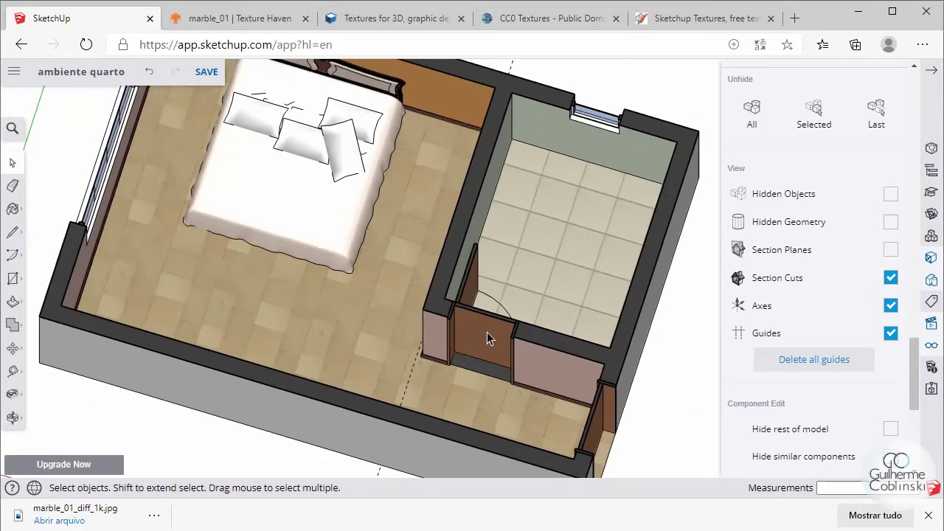
middle_drag(488, 336, 714, 256)
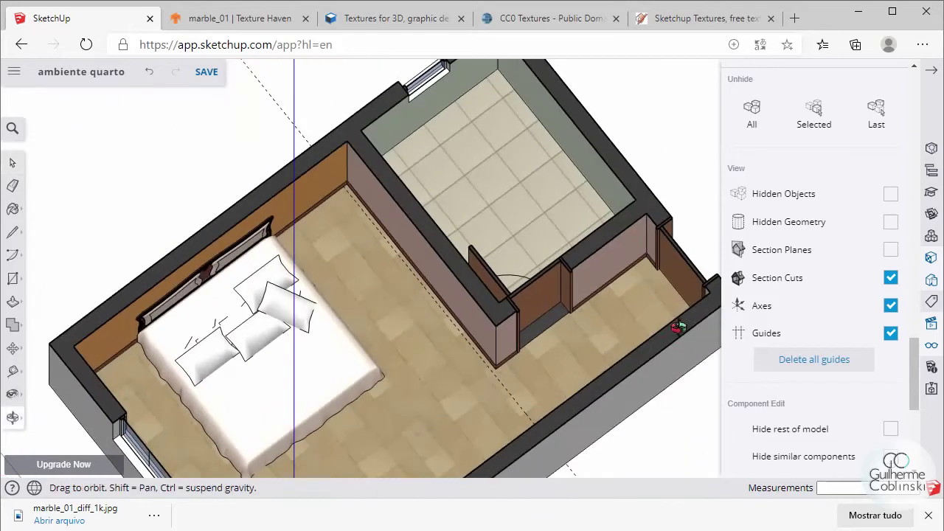
scroll(676, 267, up, 1)
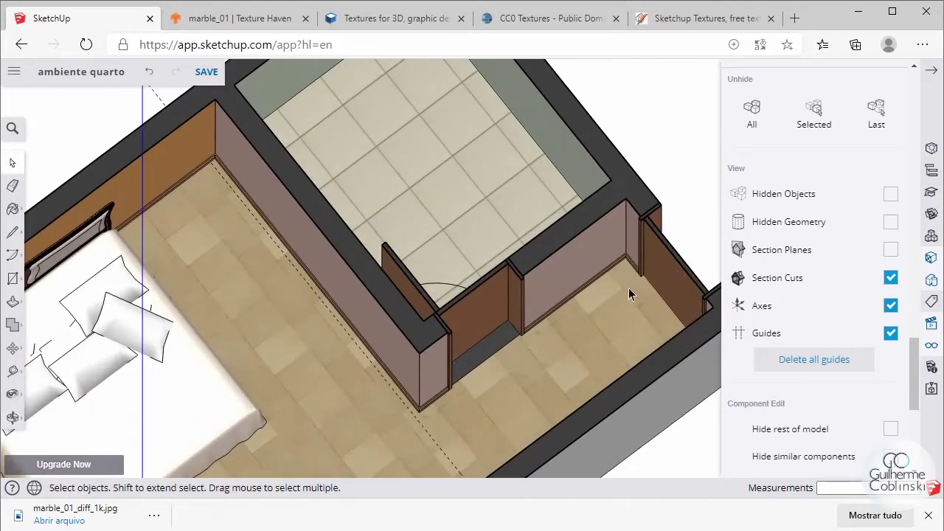
mouse_move(578, 299)
middle_down()
mouse_move(490, 301)
mouse_move(493, 286)
middle_up()
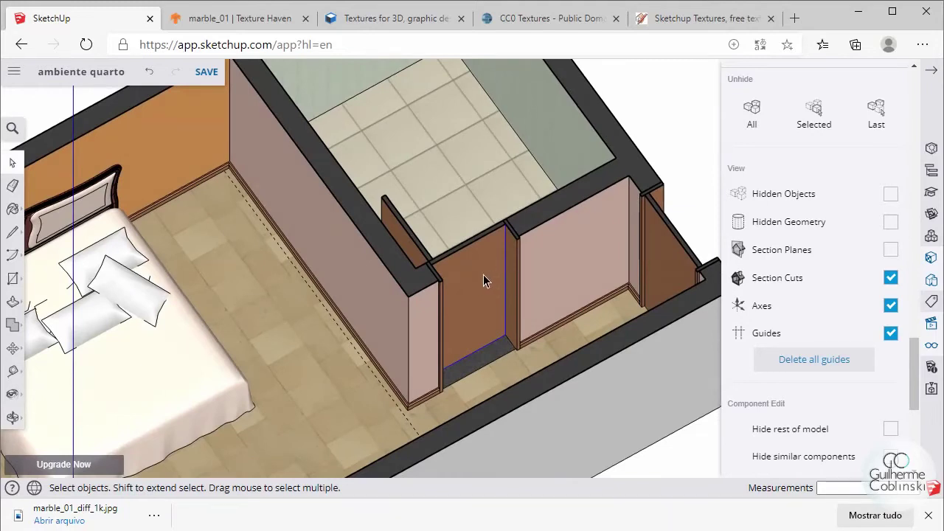
right_click(483, 280)
click(519, 252)
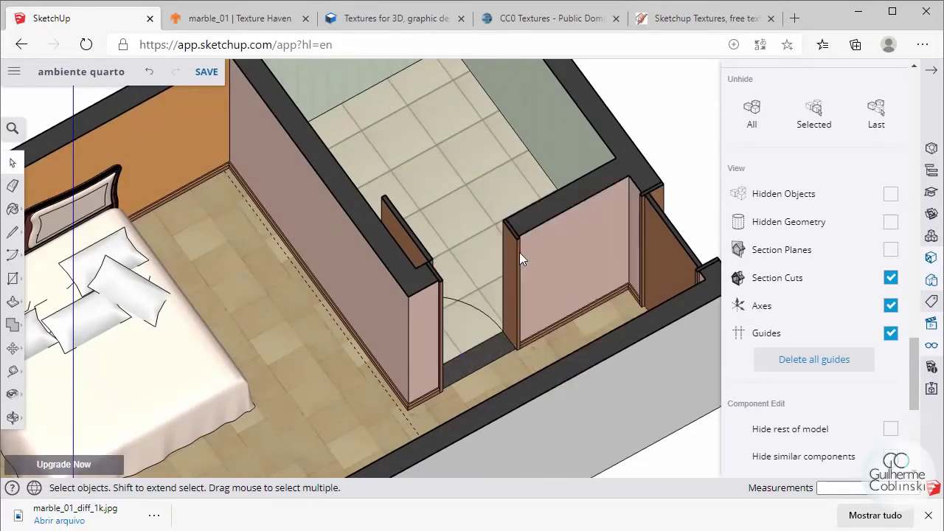
mouse_move(519, 252)
middle_down()
mouse_move(355, 295)
mouse_move(528, 155)
middle_up()
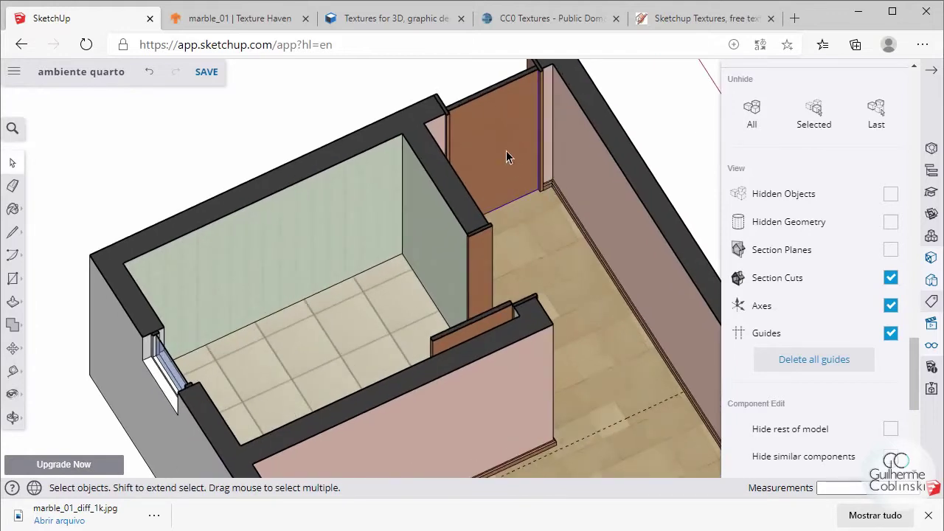
- Hide the entrance door, then unhide it using Hidden Objects
right_click(506, 153)
click(547, 227)
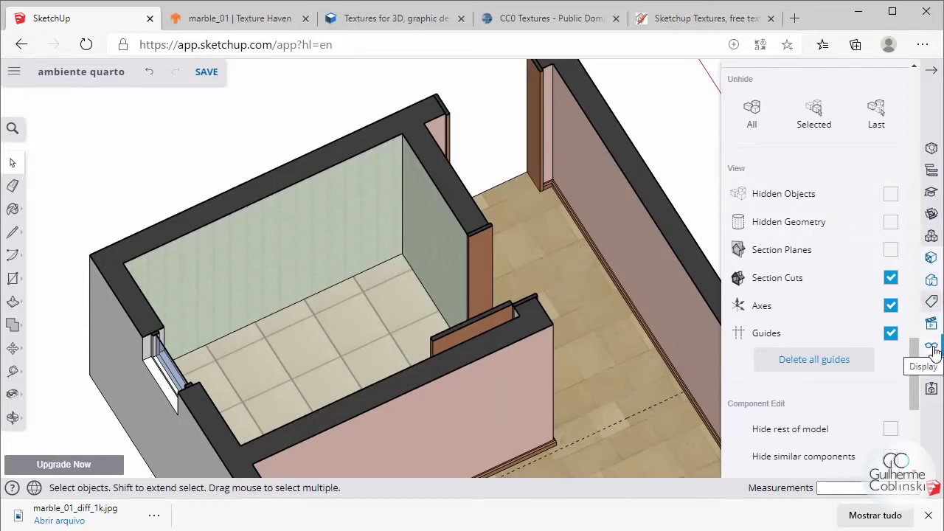
click(895, 195)
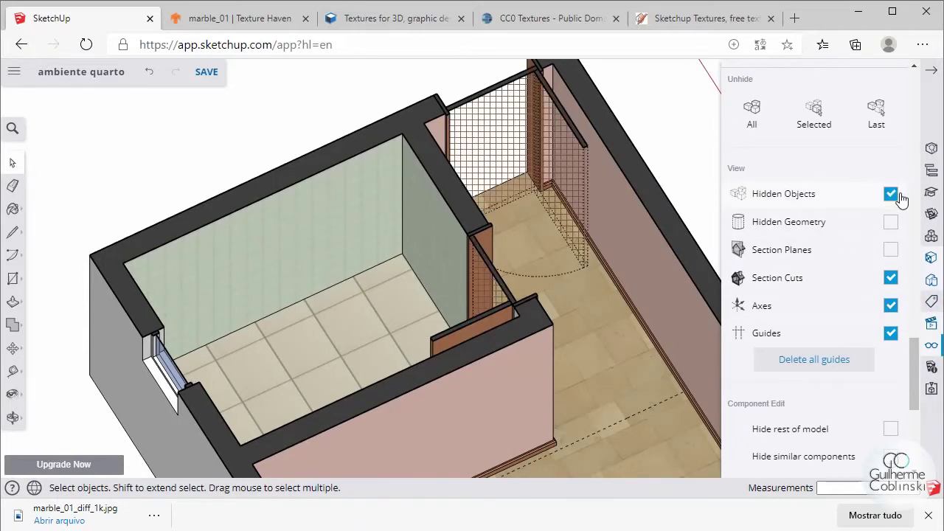
right_click(571, 181)
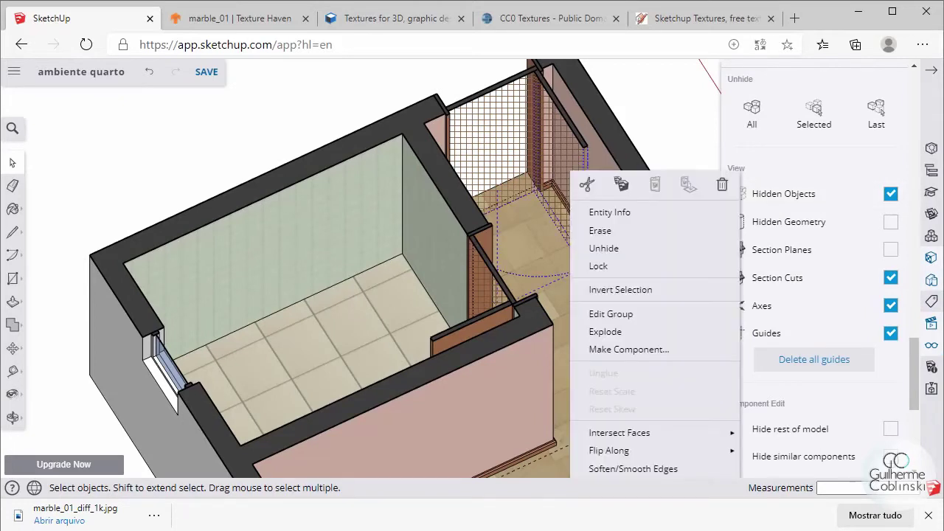
click(612, 246)
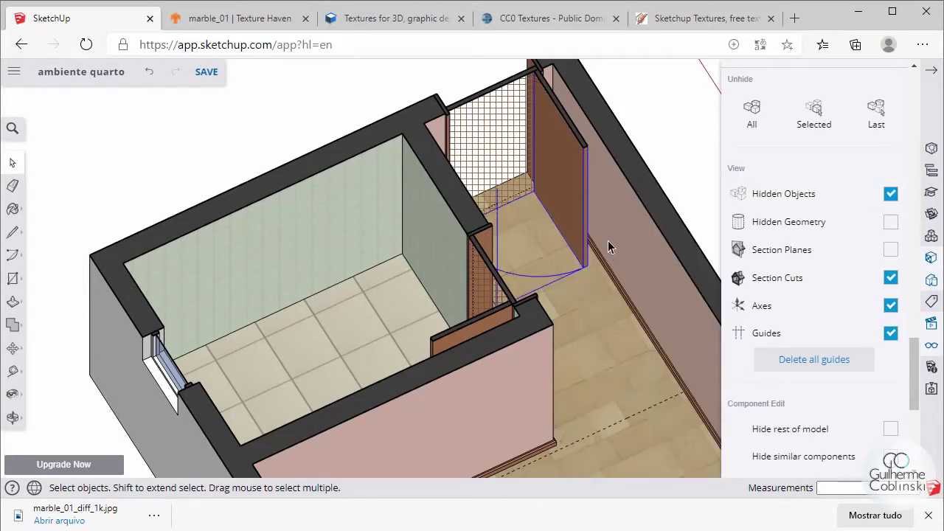
click(891, 197)
- Orbit to a near top-down view of the cut-open bedroom
scroll(527, 241, down, 3)
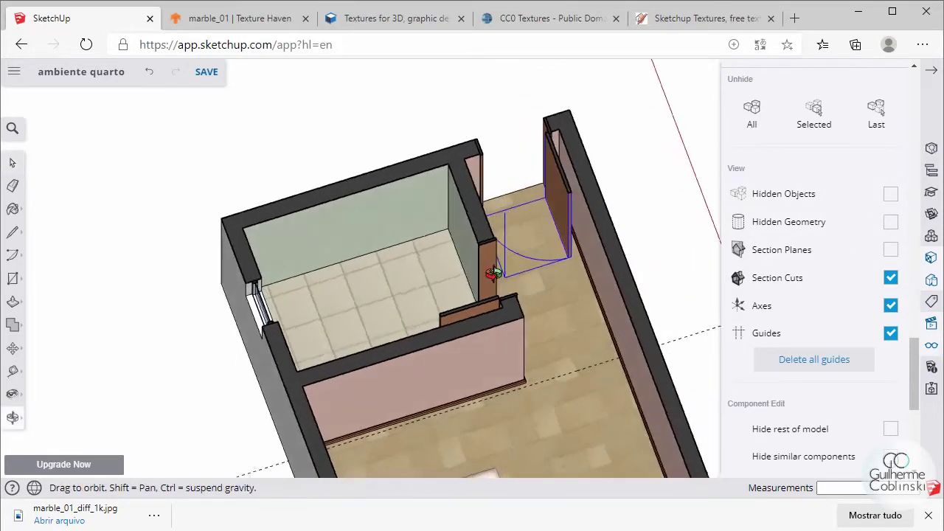
mouse_move(526, 241)
middle_down()
mouse_move(520, 317)
mouse_move(509, 295)
middle_up()
scroll(509, 295, up, 2)
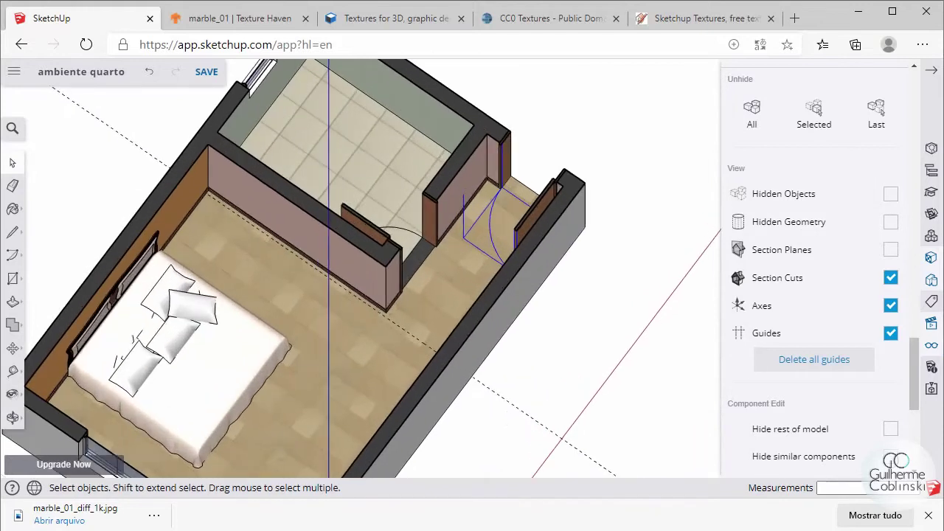
click(512, 410)
scroll(520, 378, down, 2)
middle_drag(520, 379, 516, 442)
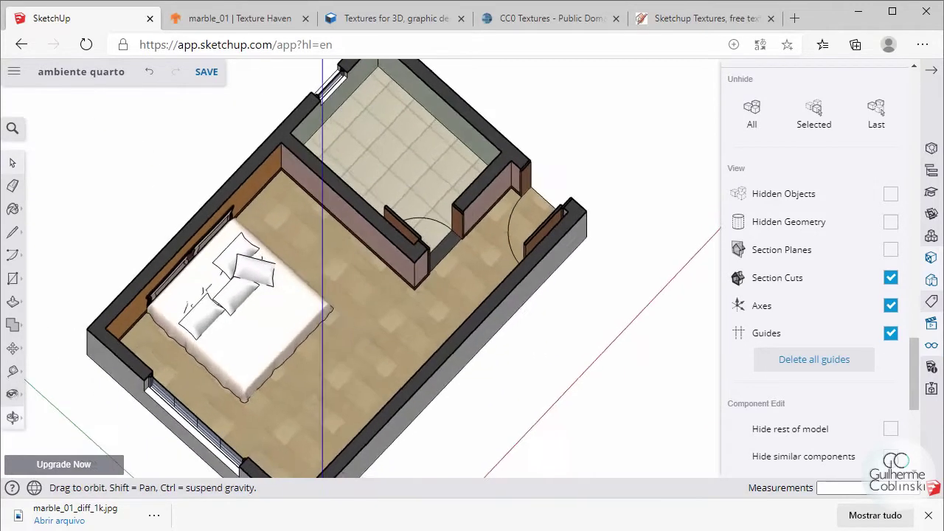
middle_drag(273, 300, 342, 359)
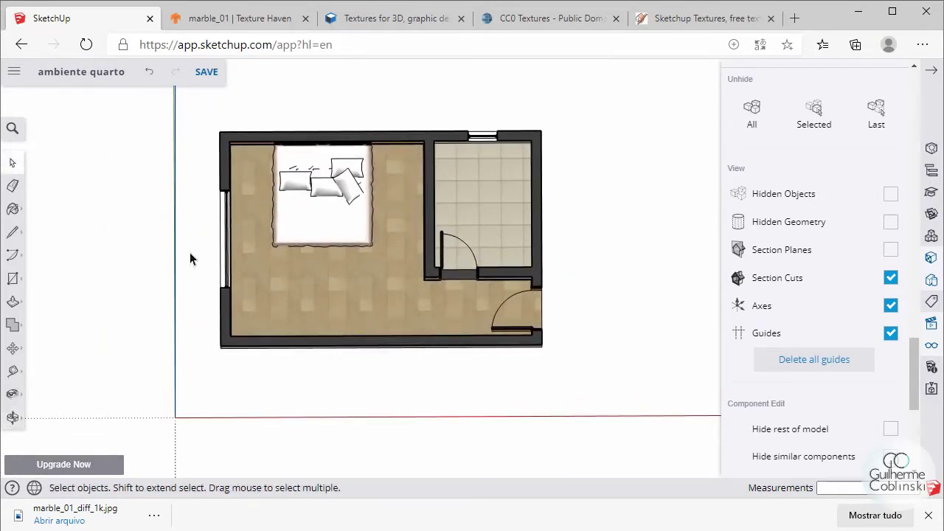
- Hide the model axes in the bedroom view
mouse_move(280, 399)
middle_down()
mouse_move(185, 263)
mouse_move(181, 310)
middle_up()
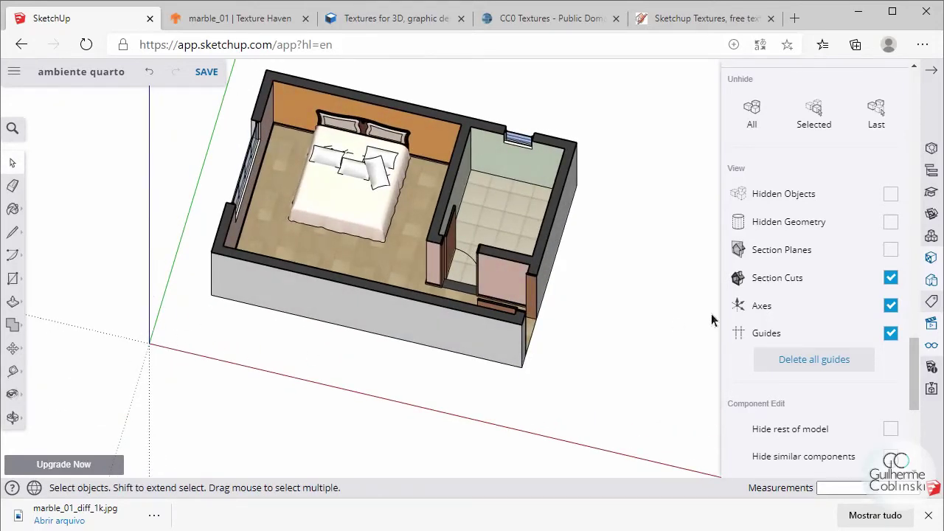
click(890, 306)
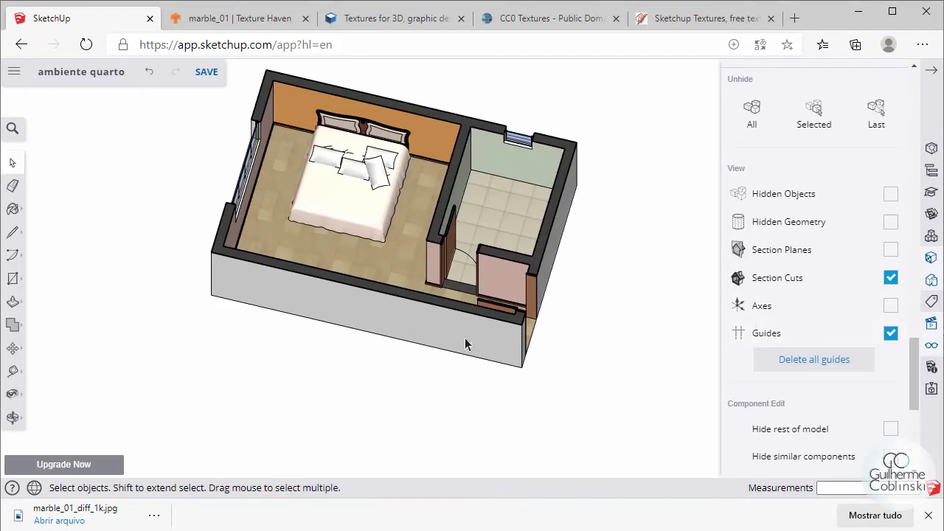
middle_drag(465, 338, 476, 335)
mouse_move(352, 343)
middle_down()
mouse_move(350, 379)
mouse_move(354, 287)
mouse_move(354, 388)
mouse_move(362, 317)
middle_up()
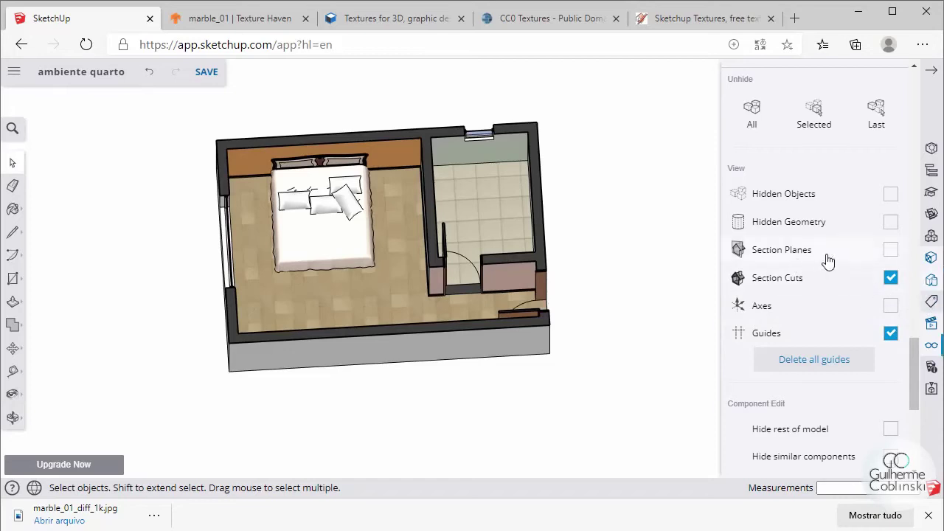
- Switch to the Top plan view of the bedroom and save it as Scene 2
click(931, 324)
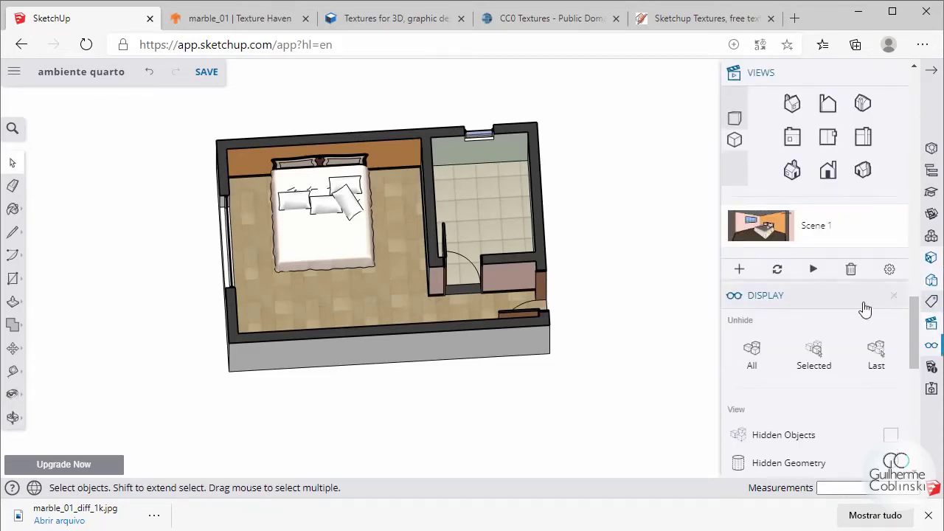
scroll(835, 181, up, 1)
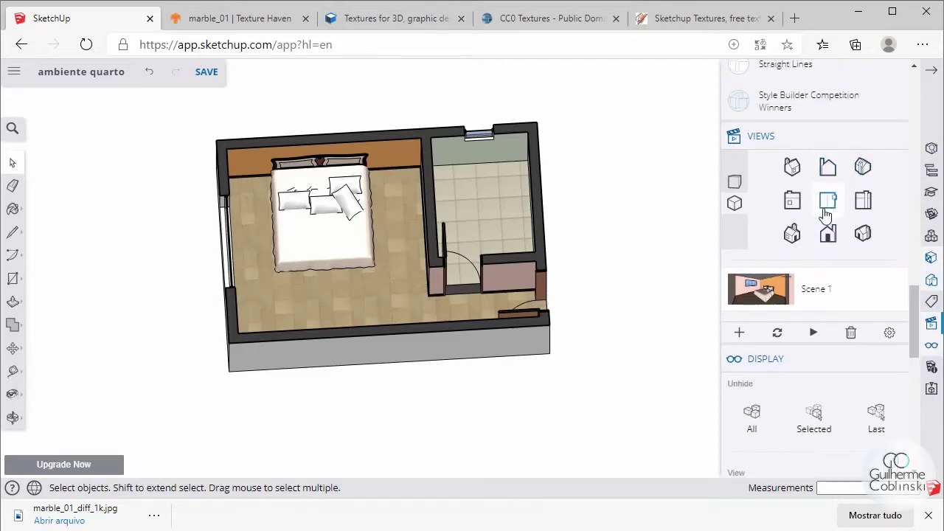
click(828, 207)
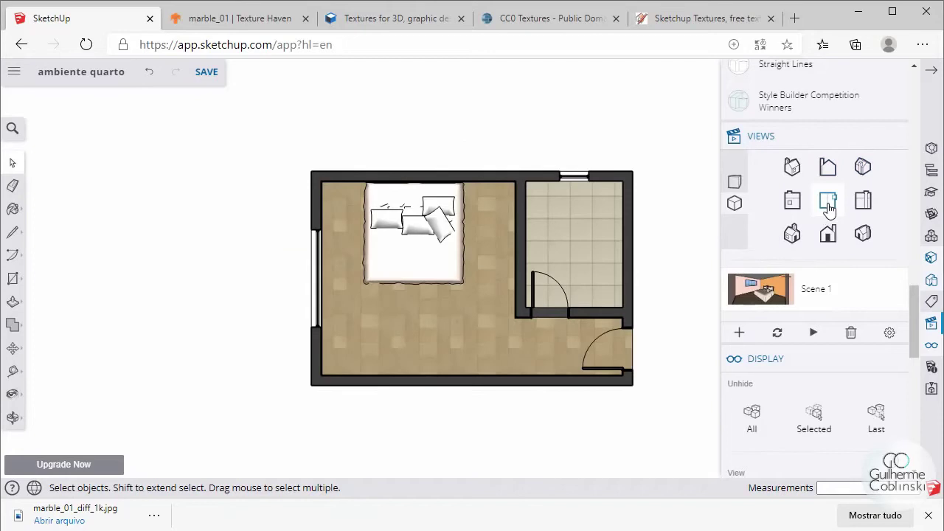
scroll(637, 205, up, 1)
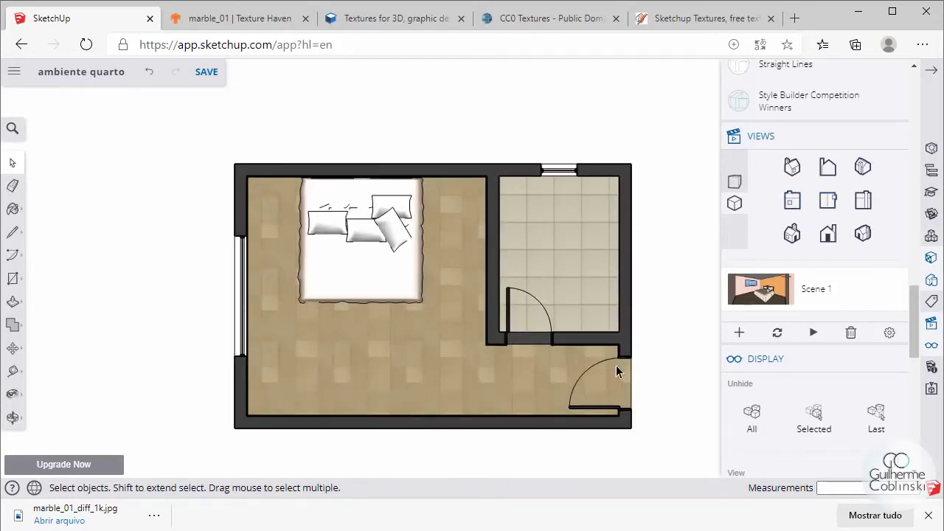
scroll(612, 391, up, 1)
scroll(575, 310, down, 1)
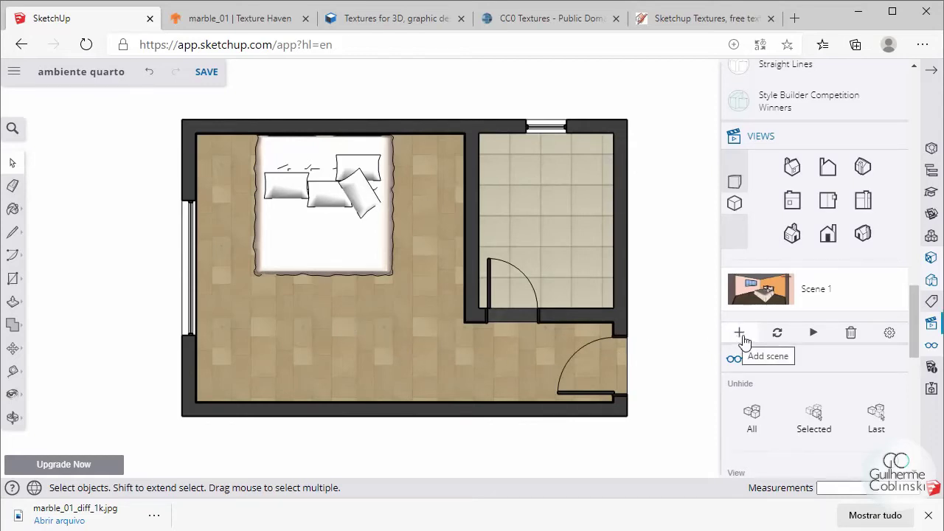
click(741, 334)
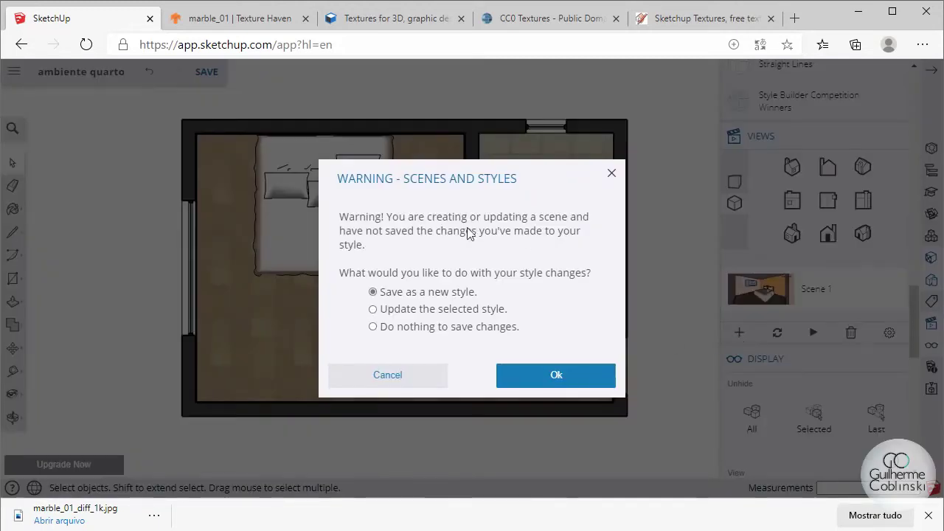
click(538, 374)
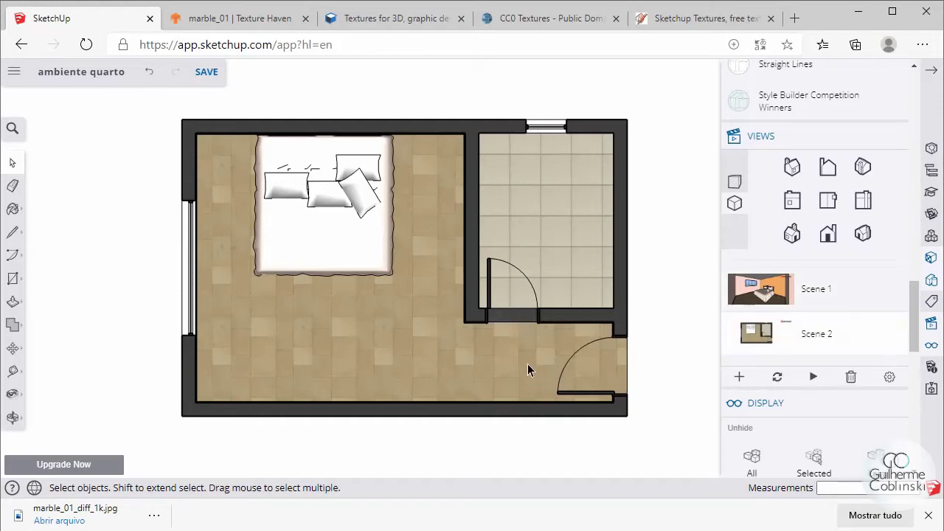
middle_drag(504, 396, 443, 332)
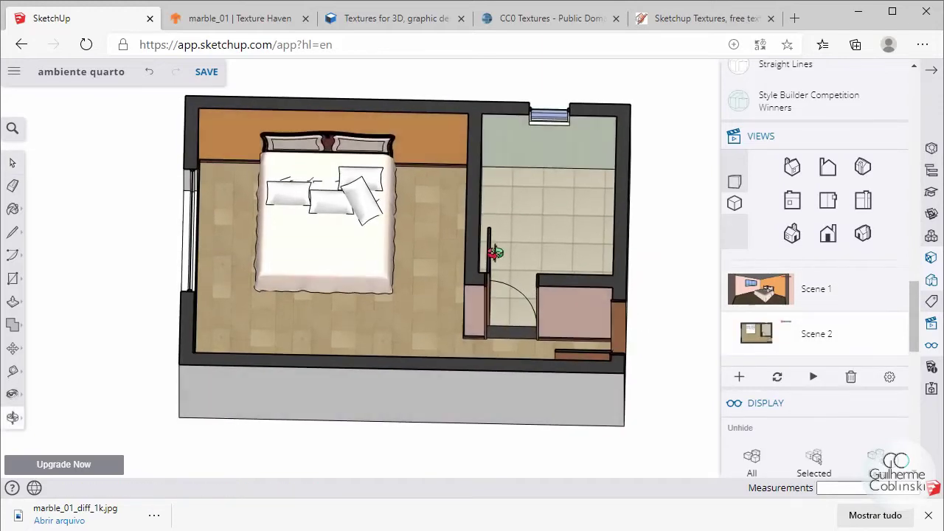
- Hide the closet partition wall and closet door groups
scroll(397, 308, down, 3)
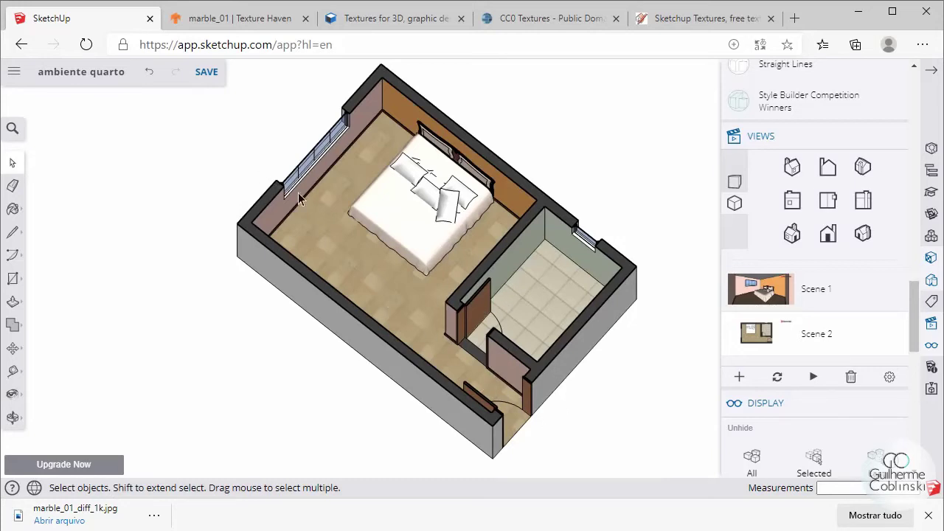
middle_drag(622, 354, 531, 418)
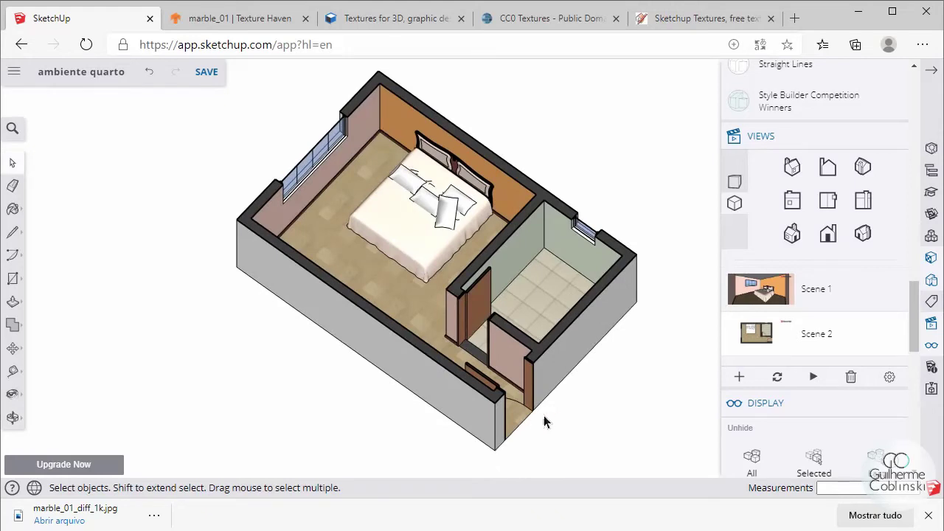
scroll(531, 396, up, 1)
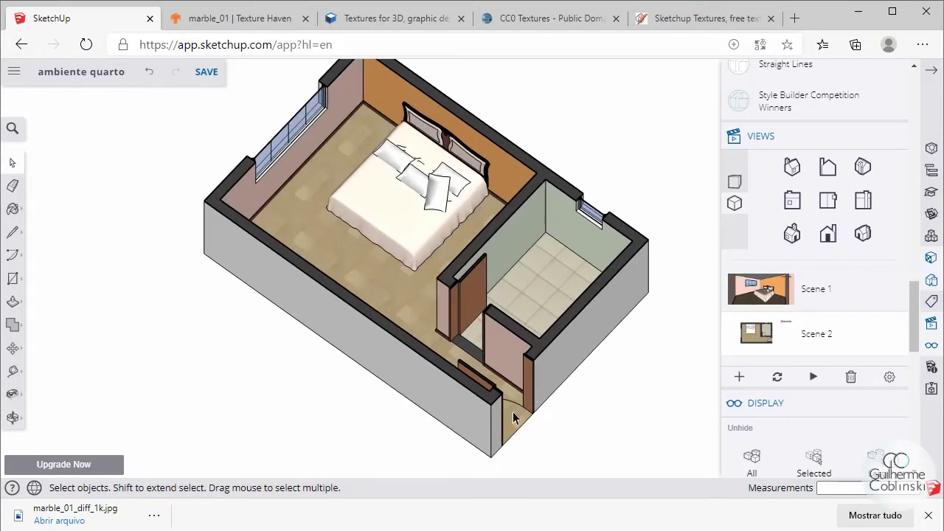
scroll(510, 413, up, 1)
scroll(497, 353, up, 1)
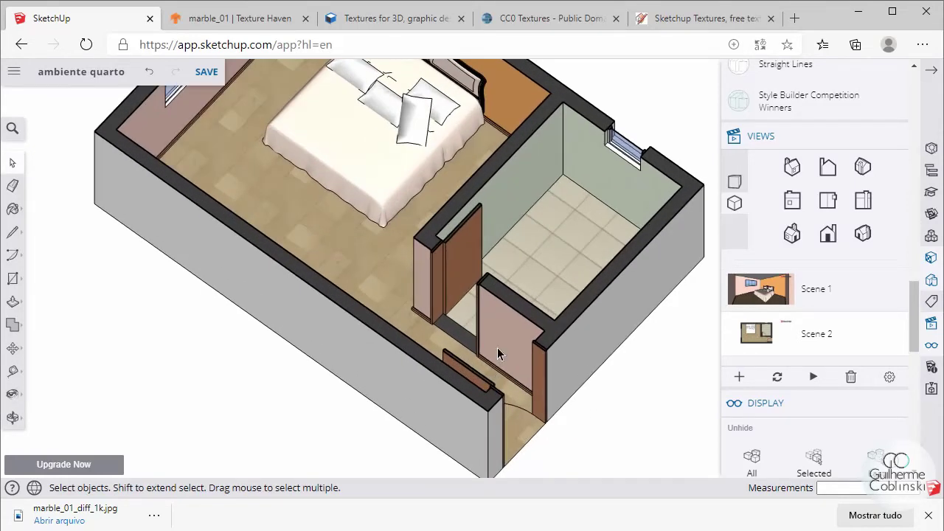
click(454, 237)
click(462, 252)
right_click(462, 255)
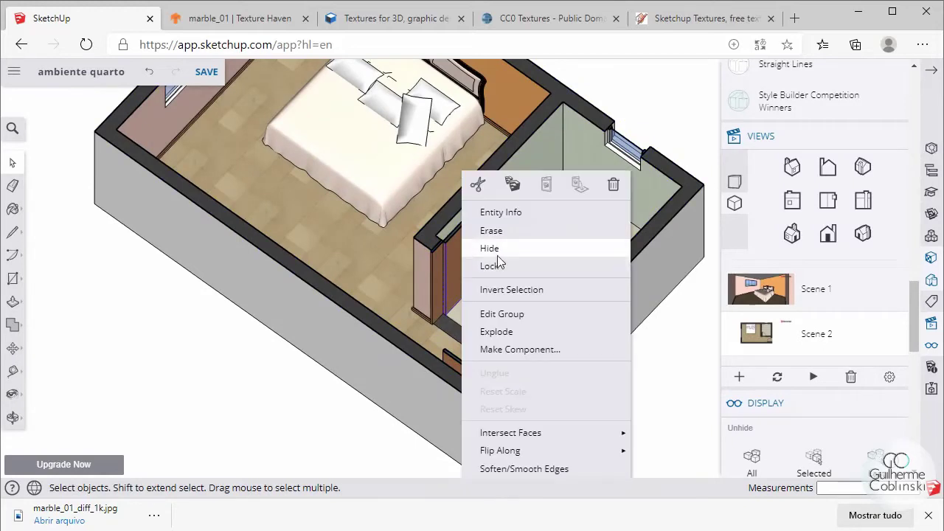
click(498, 249)
- Hide the wall group beside the closet
middle_drag(376, 284, 321, 303)
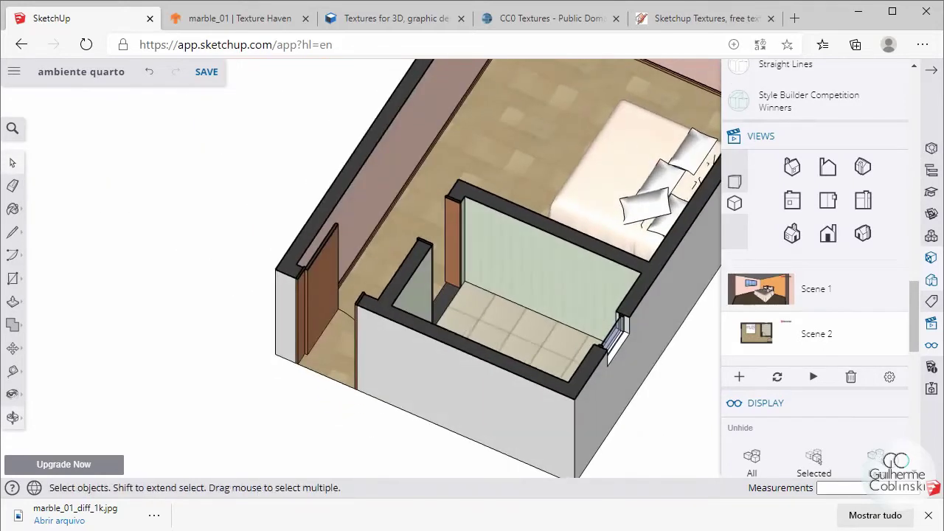
click(317, 310)
right_click(318, 310)
click(361, 250)
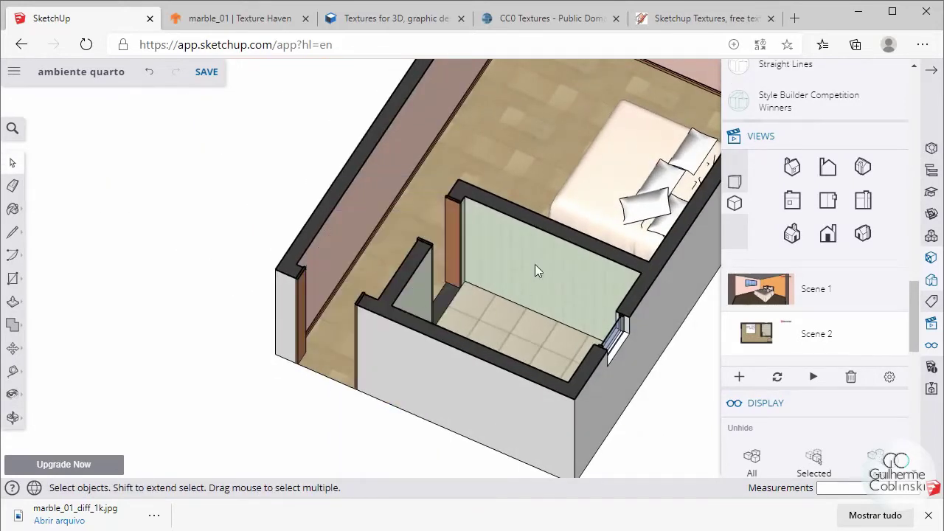
scroll(776, 354, down, 1)
scroll(776, 354, down, 2)
scroll(775, 354, down, 2)
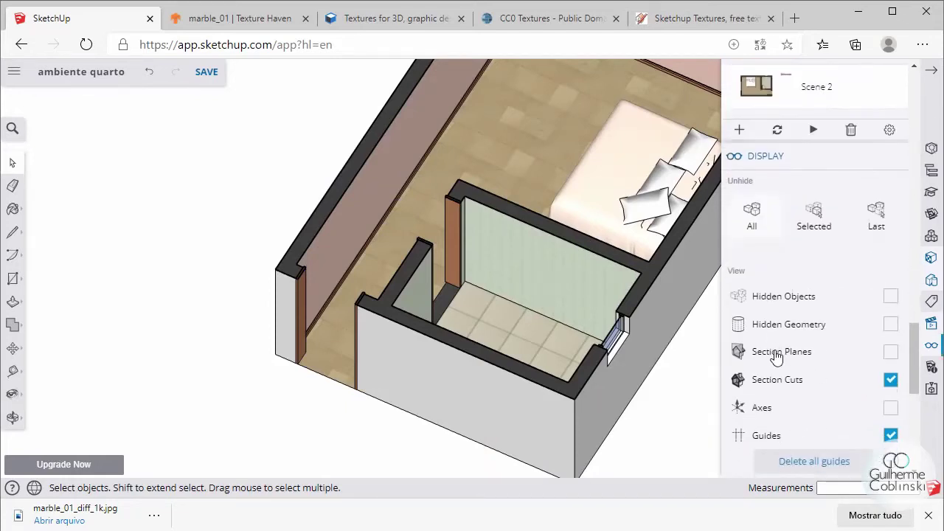
- Show hidden objects and unhide the entry door and closet door
click(890, 293)
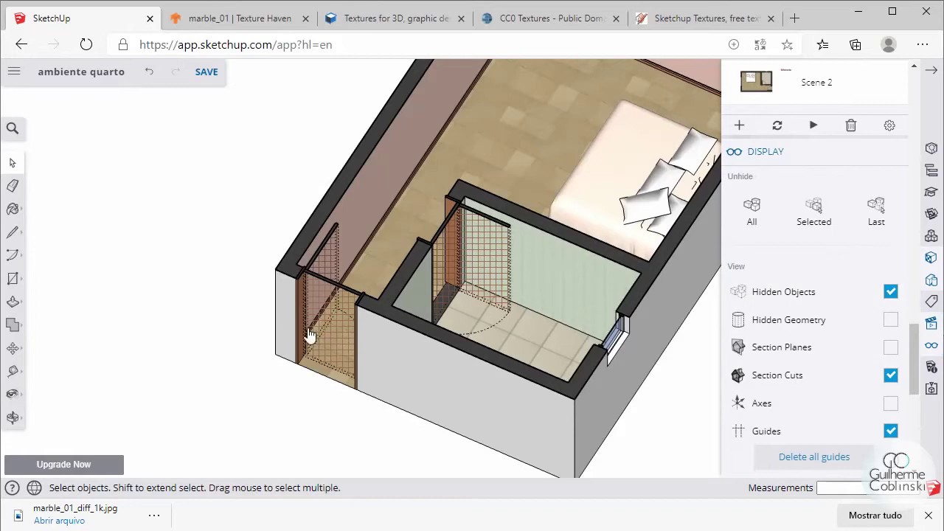
scroll(312, 337, up, 2)
scroll(334, 332, up, 1)
middle_drag(336, 272, 342, 268)
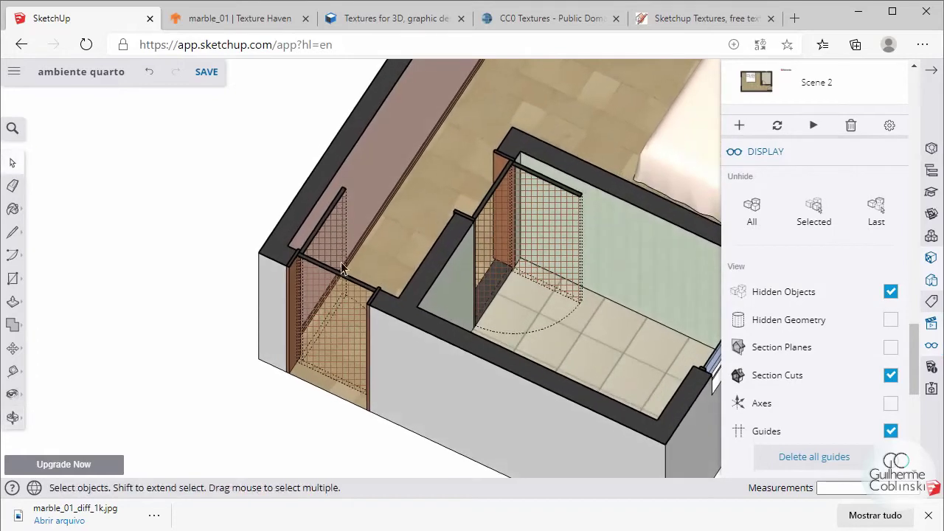
right_click(341, 335)
click(391, 249)
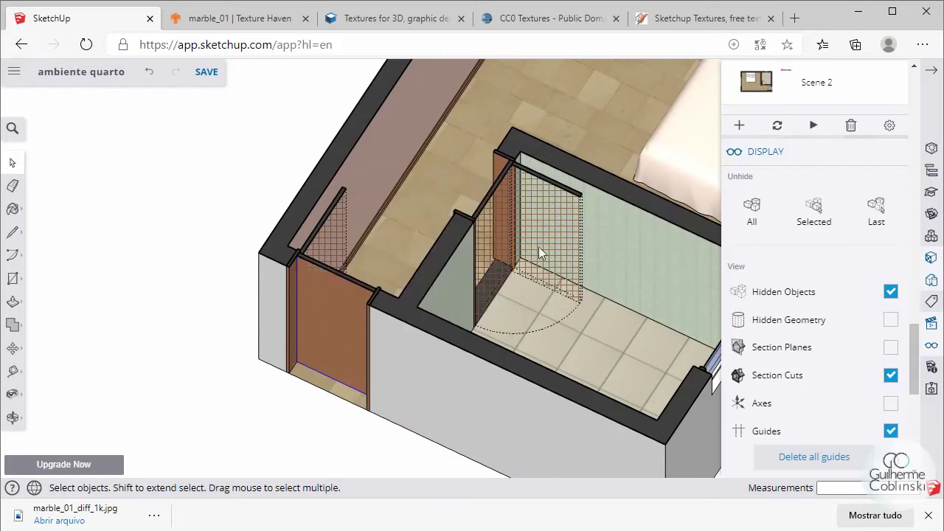
middle_drag(491, 228, 486, 232)
right_click(485, 232)
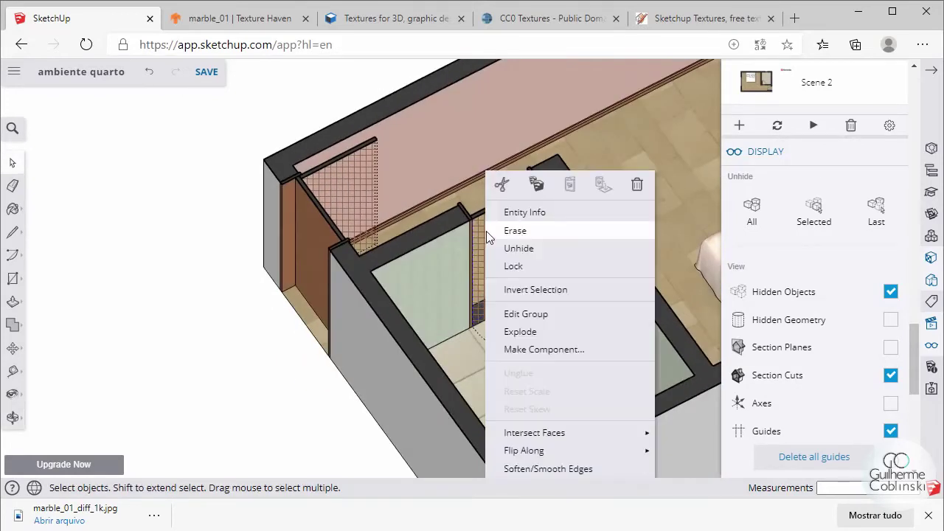
click(534, 250)
- Turn off the display of hidden objects
middle_drag(534, 249, 494, 264)
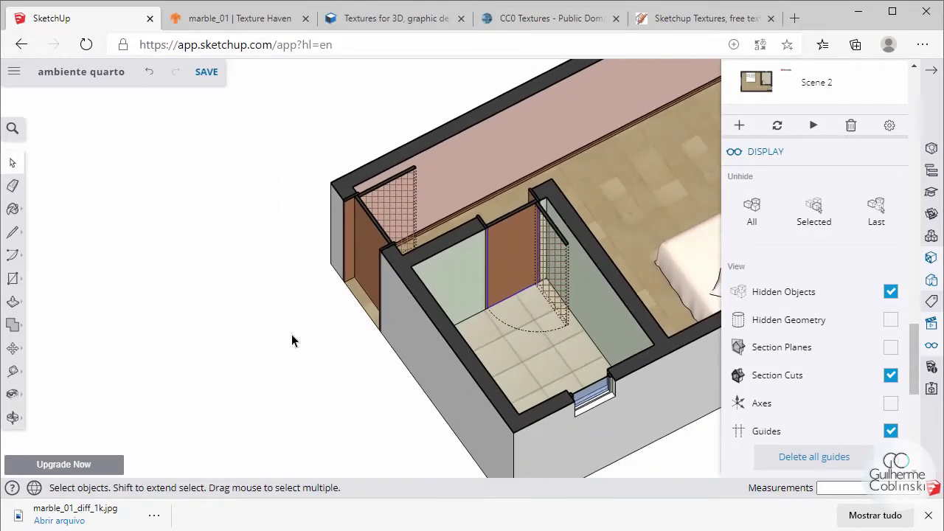
click(890, 292)
mouse_move(533, 308)
middle_down()
mouse_move(543, 310)
mouse_move(536, 327)
middle_up()
scroll(543, 310, down, 5)
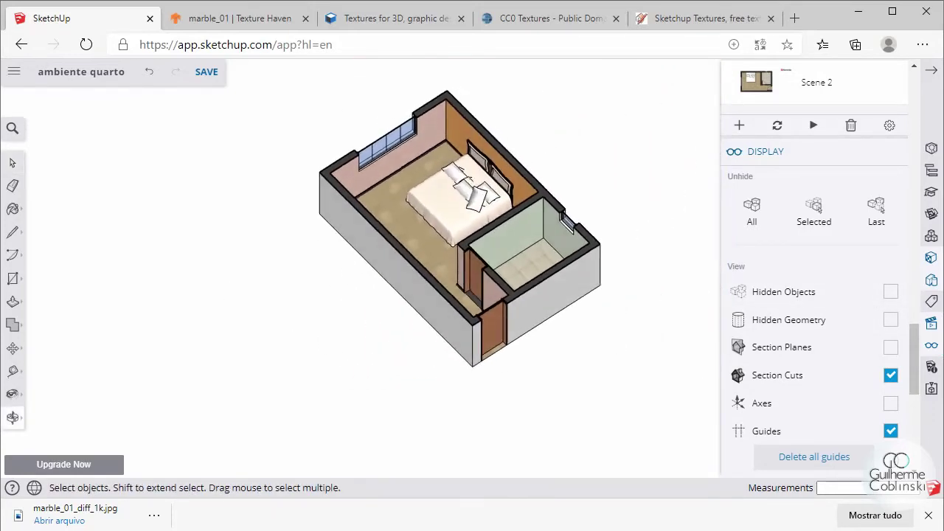
- Place a Shift-locked section plane on the front wall at the doorway
scroll(536, 327, up, 3)
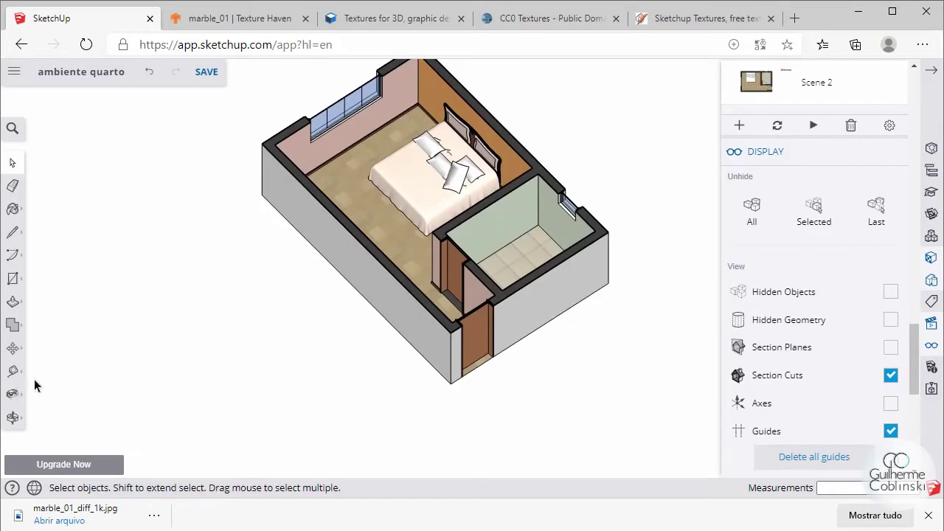
click(13, 371)
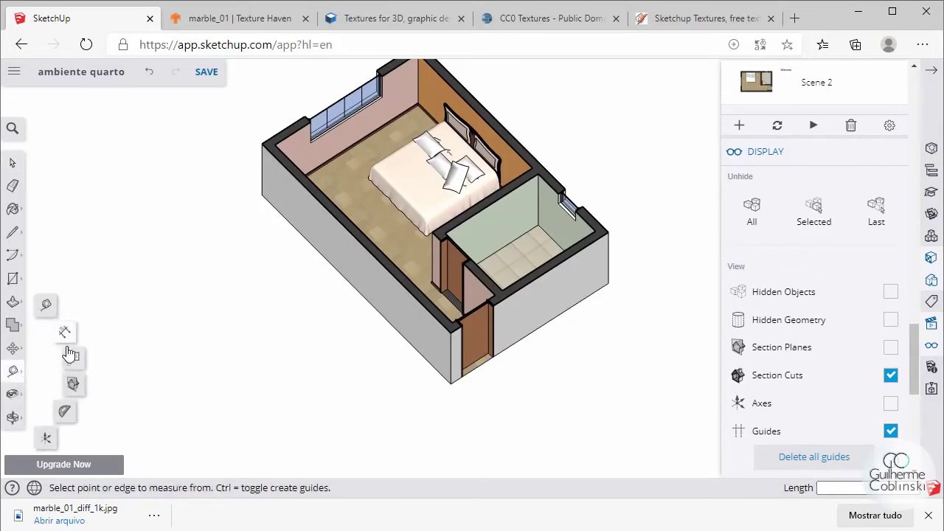
click(74, 384)
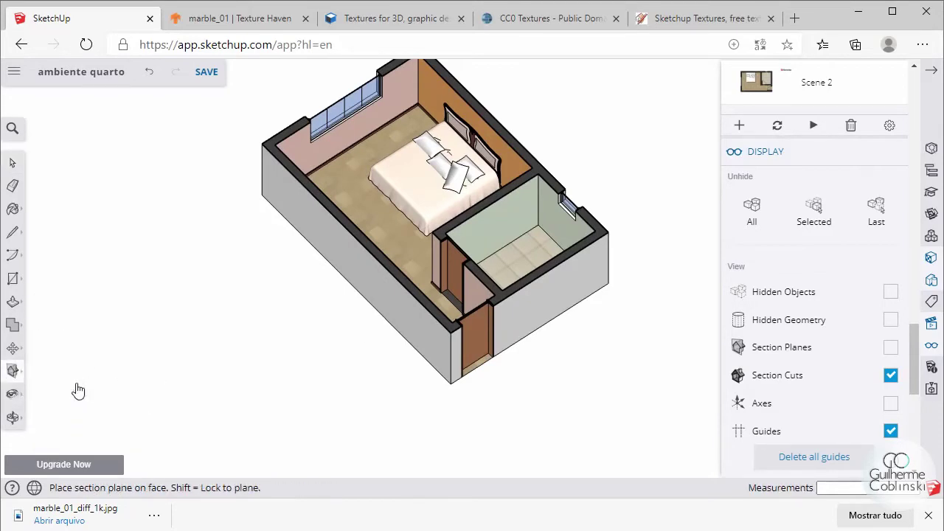
scroll(473, 350, up, 1)
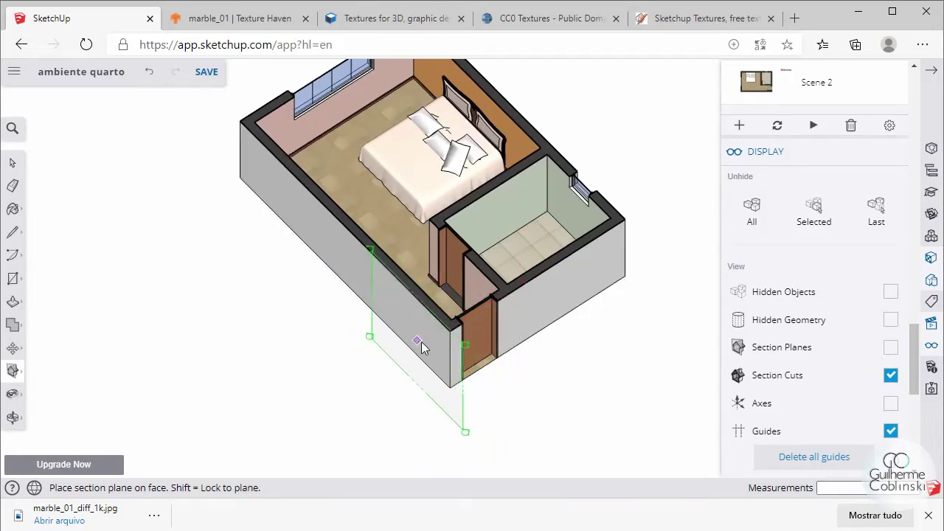
scroll(414, 344, up, 1)
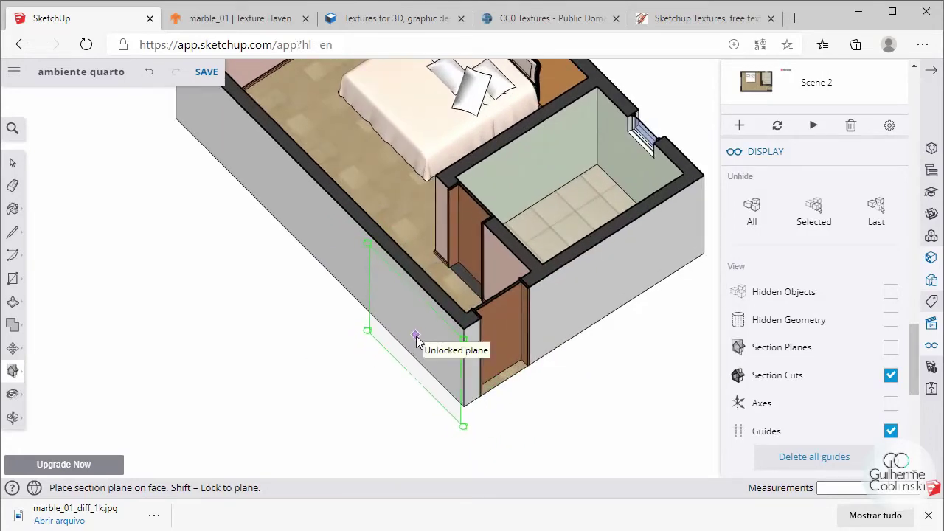
scroll(417, 341, down, 1)
scroll(419, 337, down, 1)
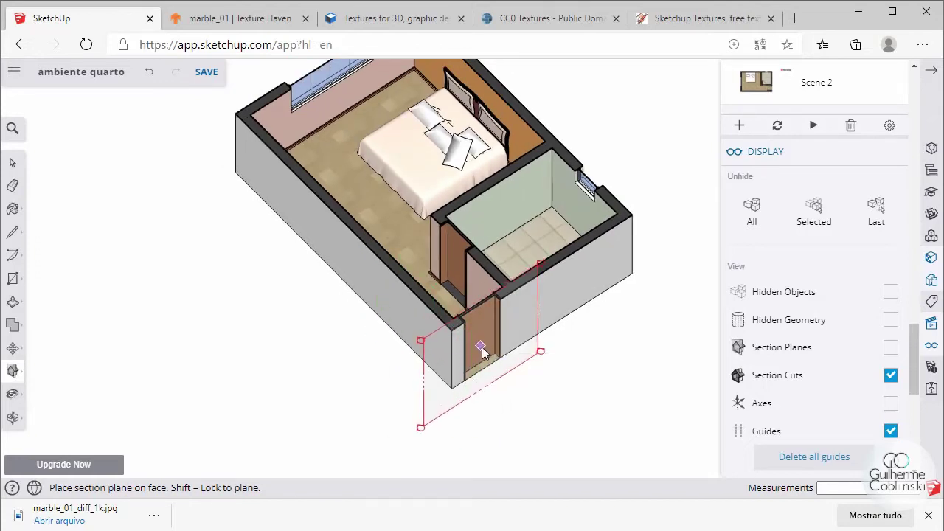
key(shift)
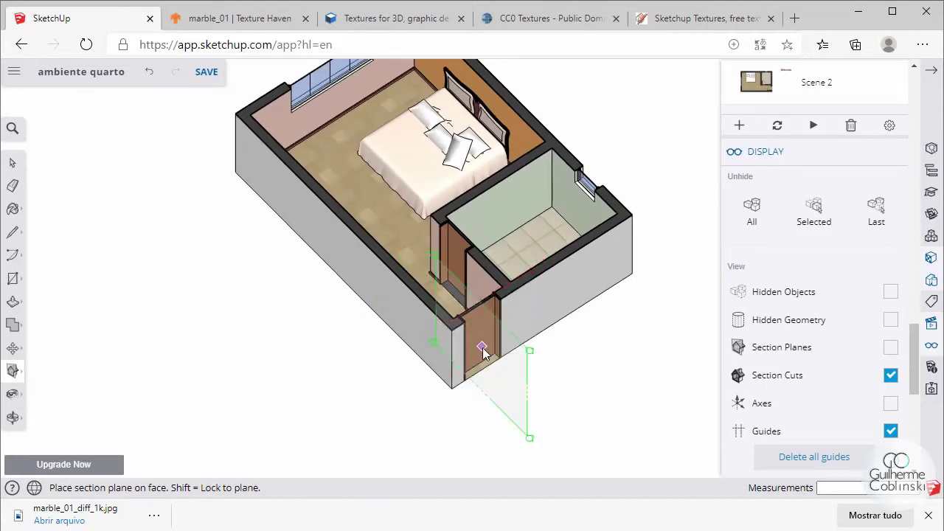
scroll(484, 352, up, 2)
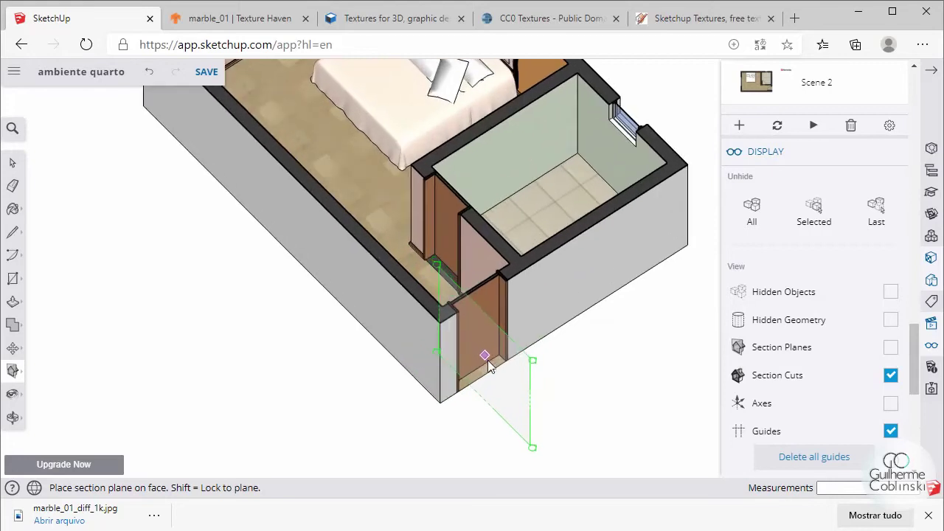
scroll(484, 357, up, 2)
scroll(480, 365, up, 2)
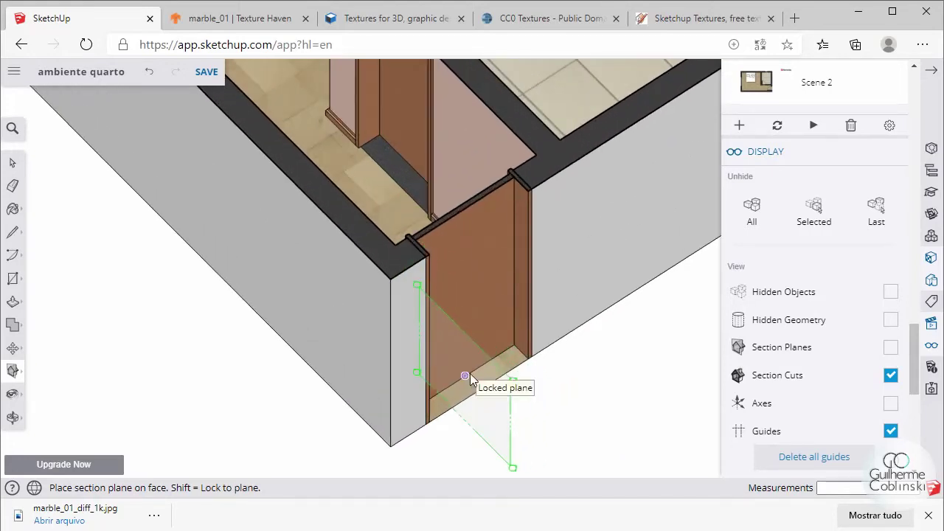
click(470, 373)
scroll(472, 384, down, 3)
- Move the section plane slightly deeper to expose the bed, headboard and door
scroll(472, 376, down, 2)
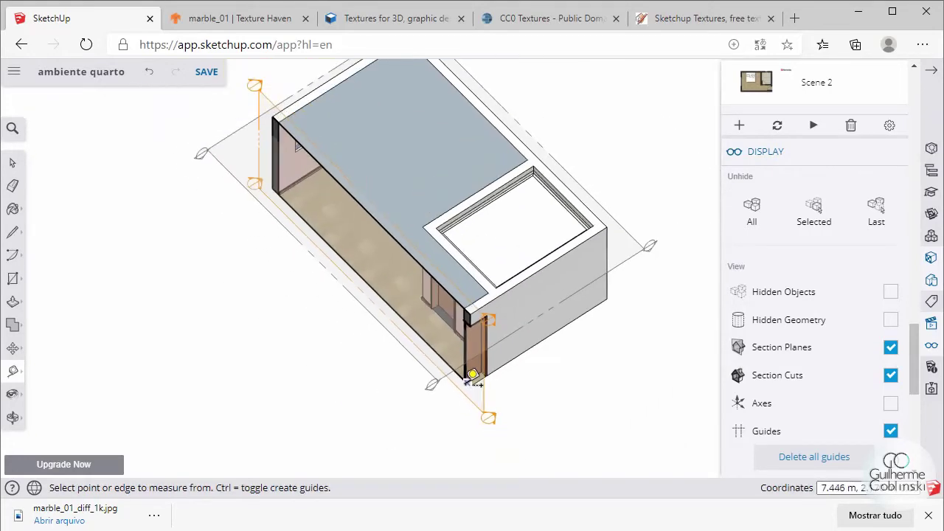
key(o)
mouse_move(273, 189)
mouse_down()
mouse_move(253, 112)
mouse_move(432, 158)
mouse_move(424, 197)
mouse_up()
key(t)
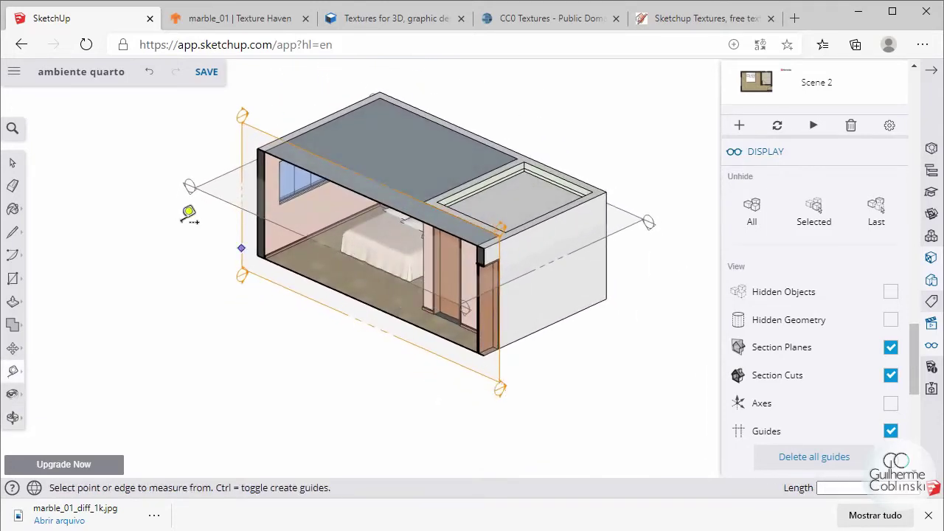
click(12, 163)
click(500, 388)
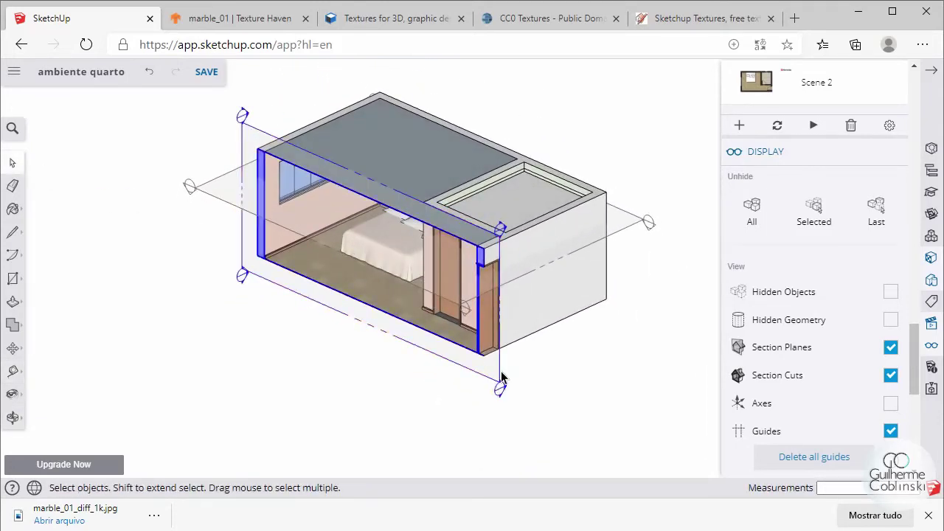
click(13, 348)
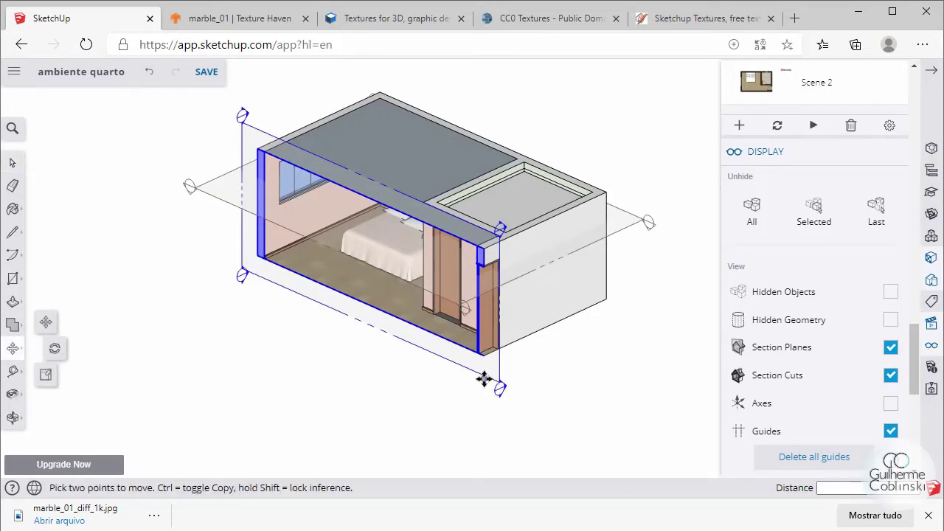
click(497, 385)
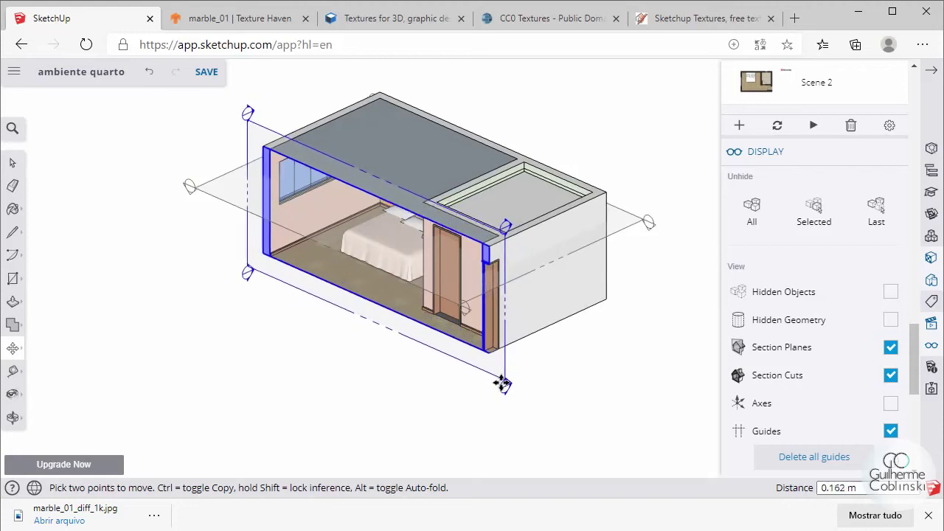
- Orbit to a frontal view, return to the Select tool and zoom in
middle_drag(462, 374, 482, 281)
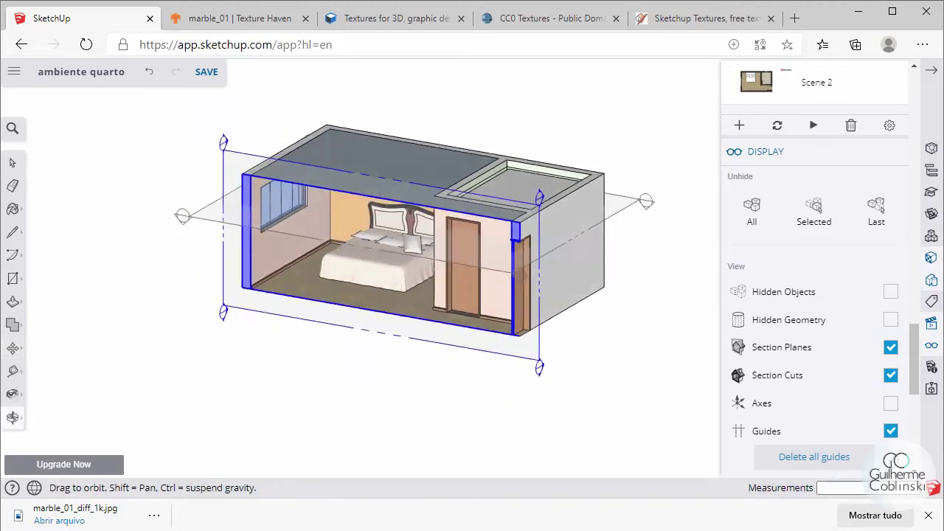
key(space)
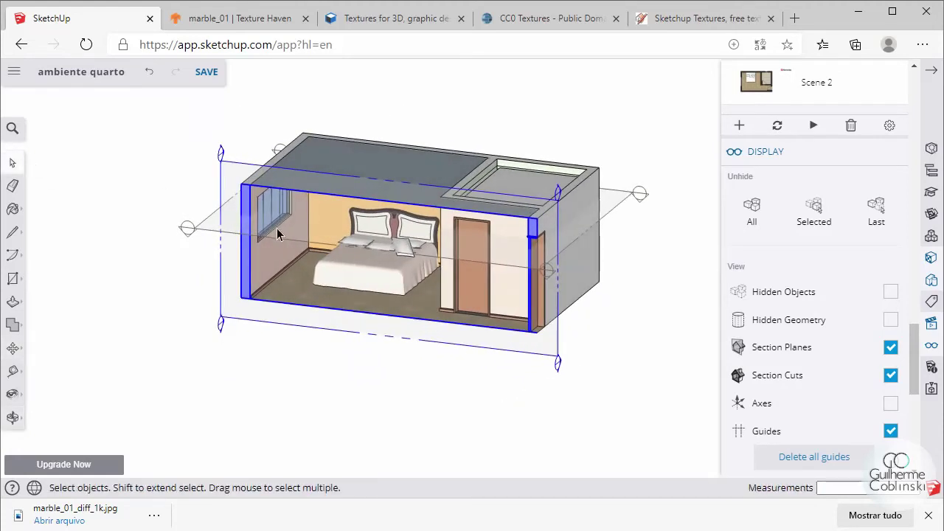
scroll(251, 244, up, 3)
scroll(816, 332, up, 2)
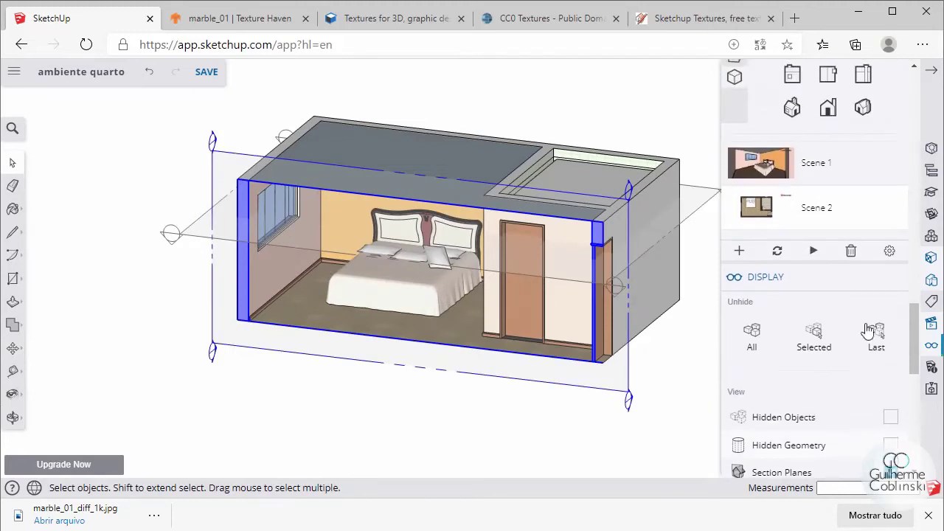
scroll(796, 295, up, 3)
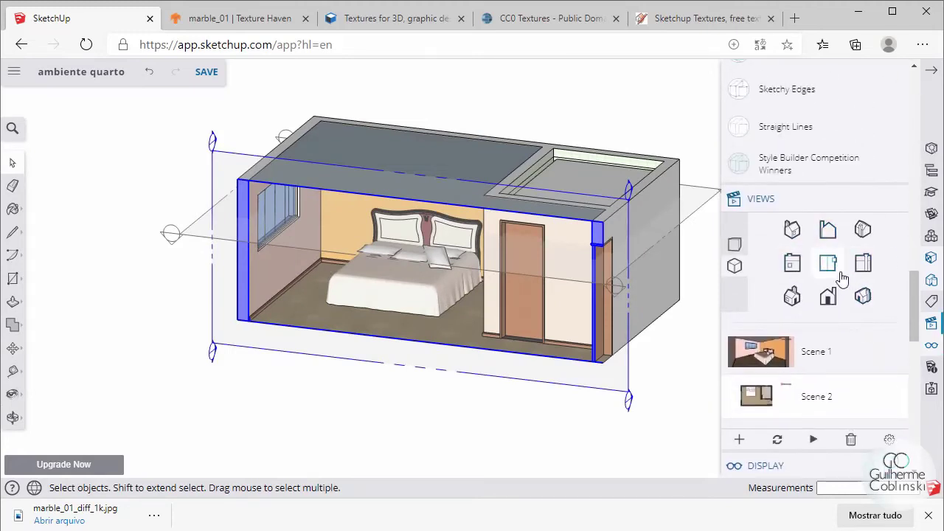
- Align the view to the section plane for a flat front elevation
right_click(228, 168)
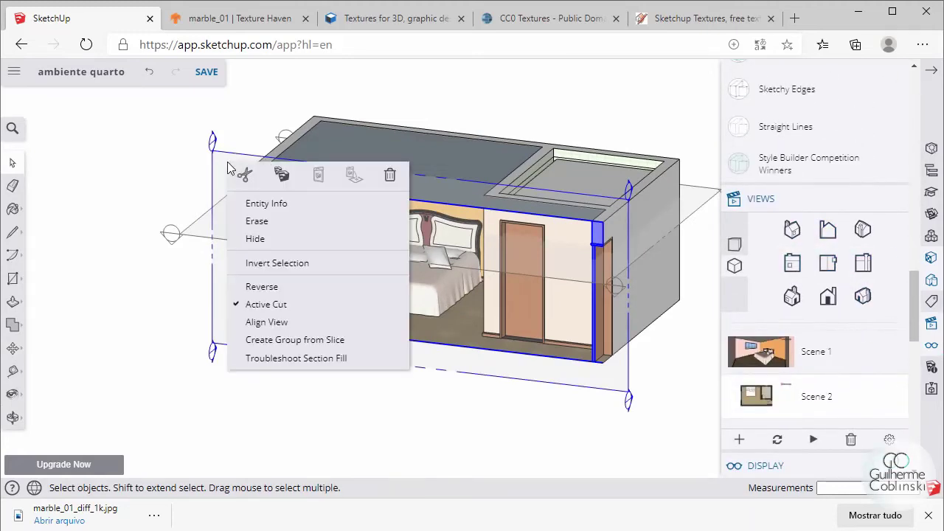
click(288, 326)
scroll(253, 321, down, 1)
scroll(562, 283, up, 1)
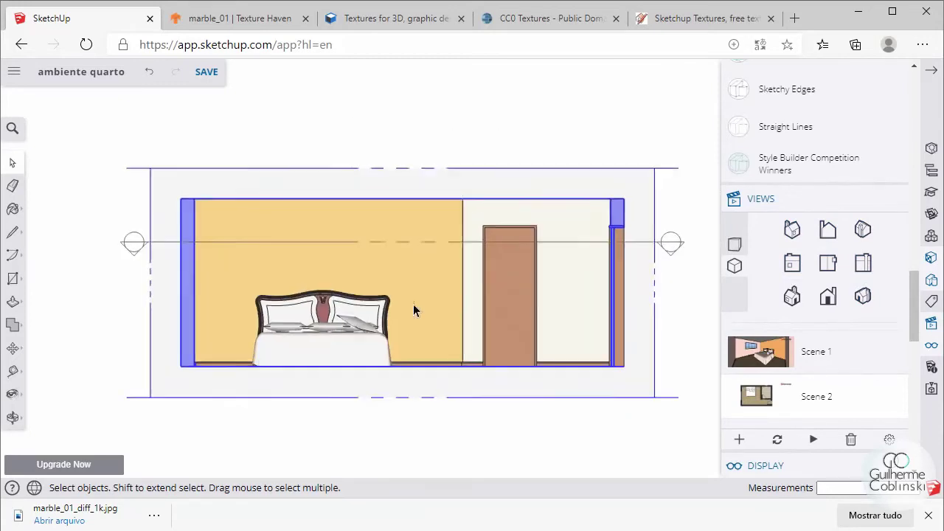
scroll(405, 311, up, 2)
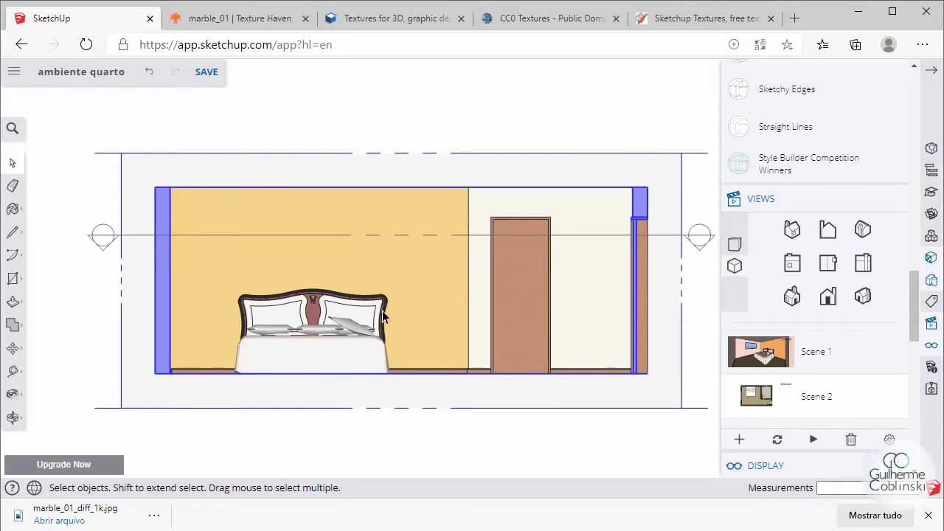
scroll(314, 325, up, 1)
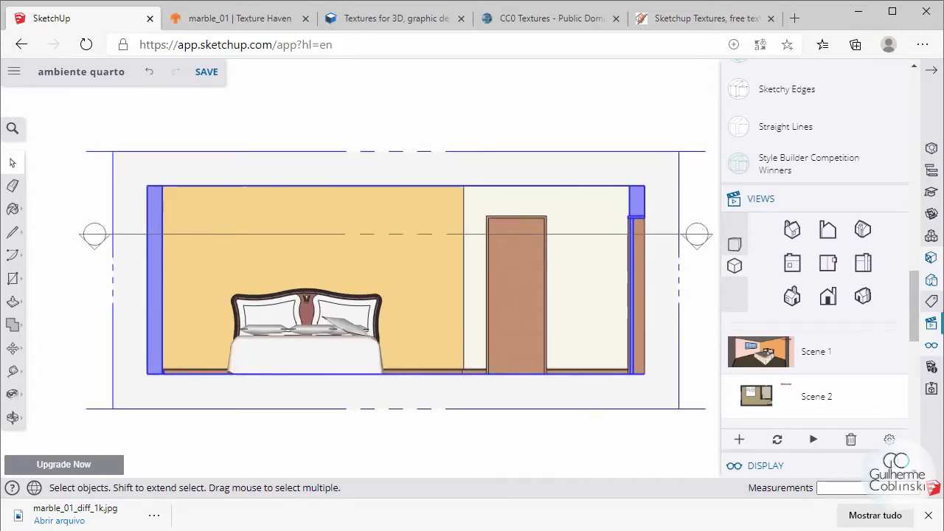
scroll(796, 312, down, 1)
scroll(802, 318, down, 2)
scroll(802, 318, down, 2)
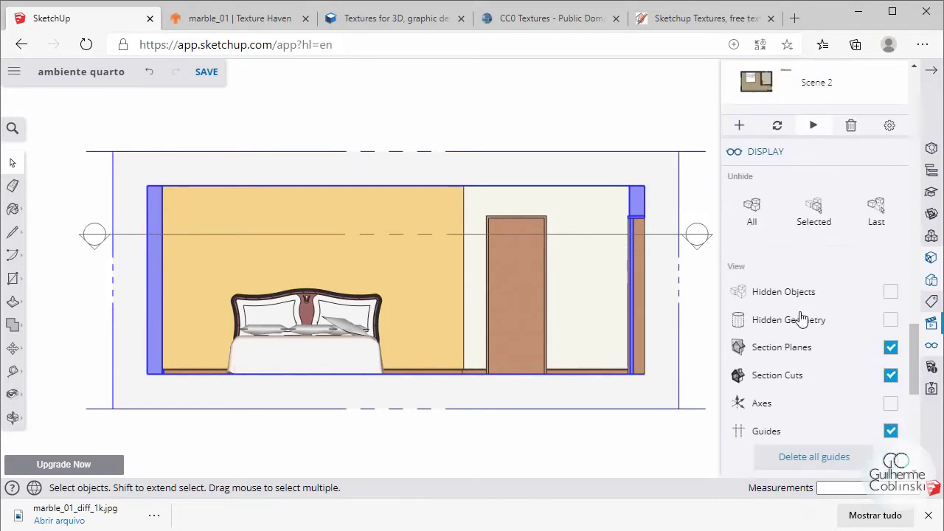
scroll(812, 325, down, 1)
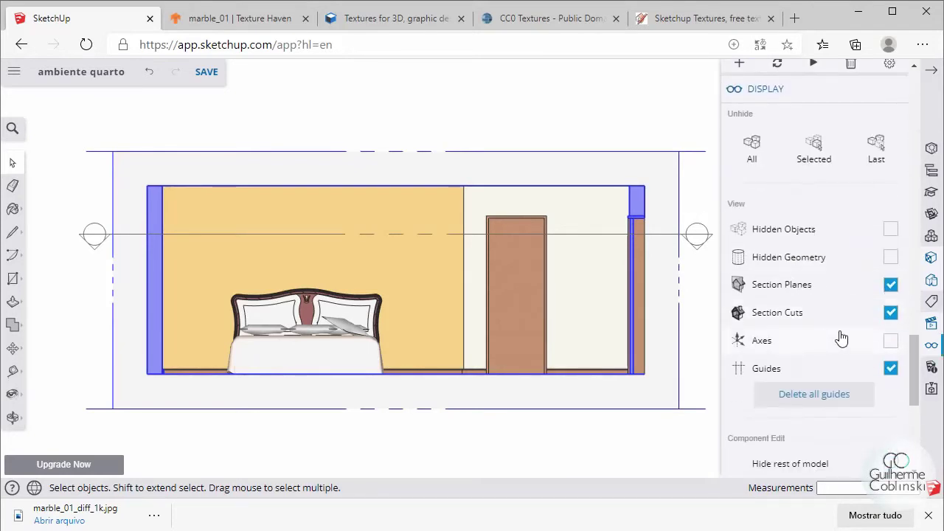
- Hide the section plane outlines in the Display panel
click(891, 286)
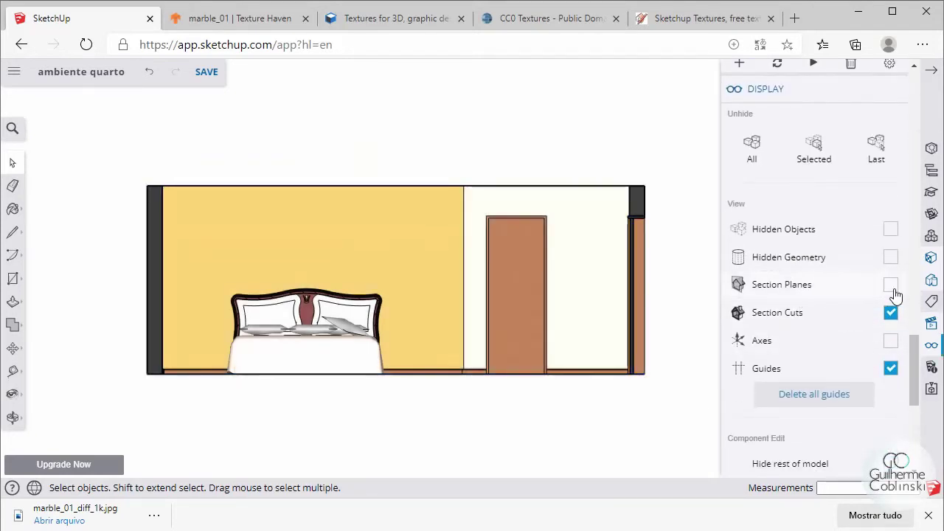
scroll(475, 306, up, 1)
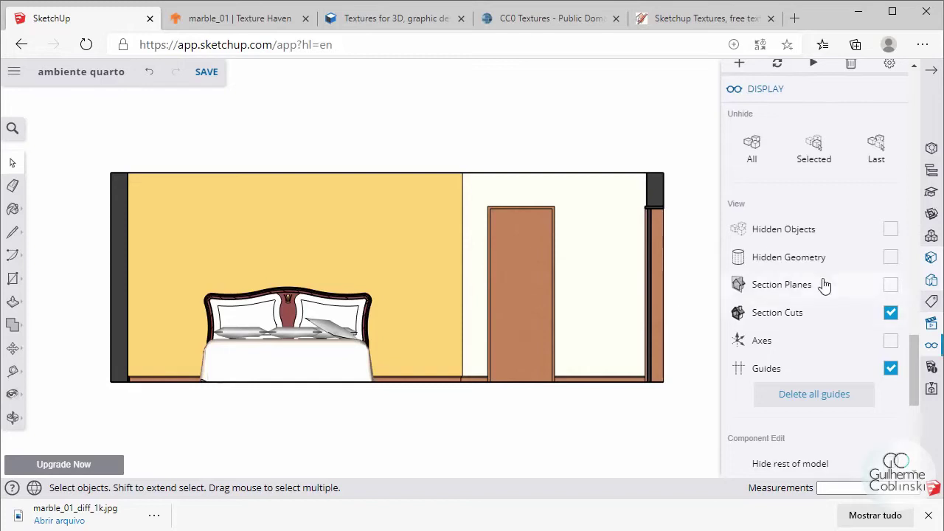
scroll(825, 285, up, 3)
scroll(822, 284, up, 3)
scroll(790, 263, up, 3)
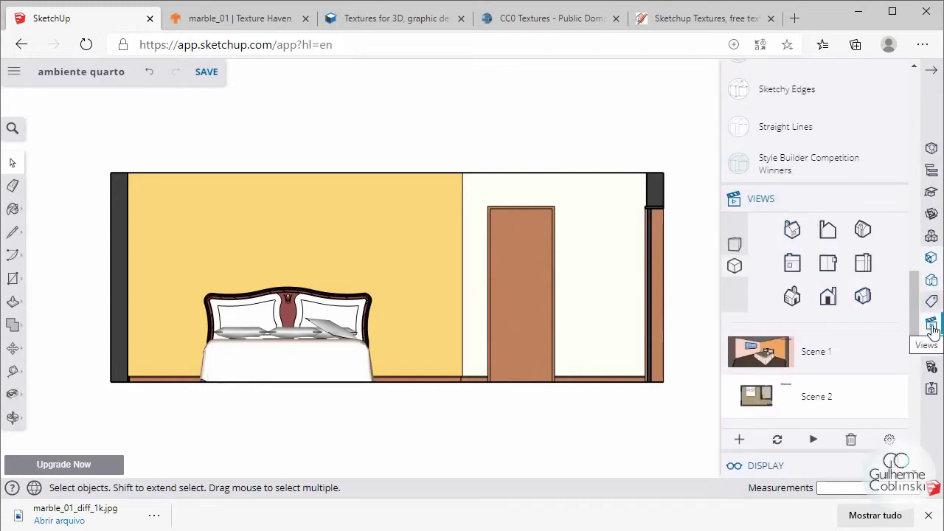
scroll(786, 262, down, 1)
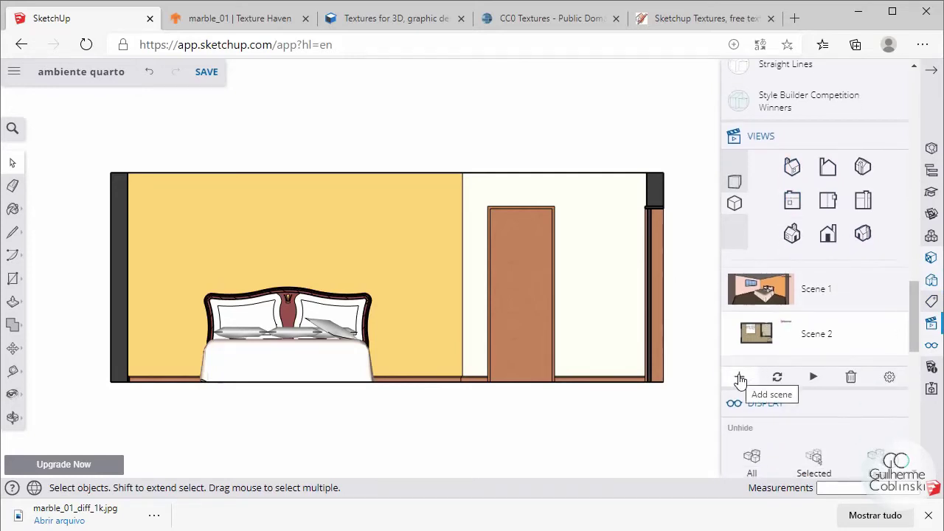
- Add the flat front elevation of the bedroom as Scene 3
click(740, 378)
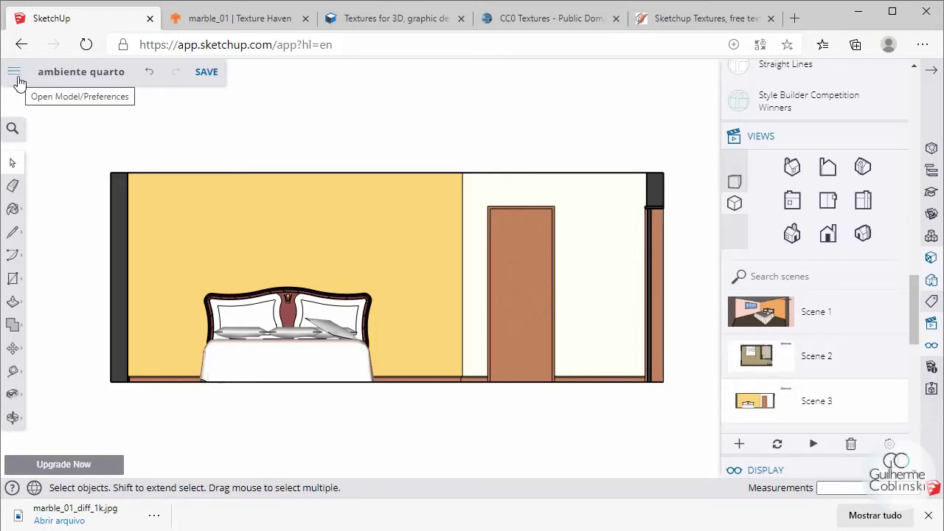
- Start a PNG export and set the image to 1920×1080 with proportions unlinked
click(16, 74)
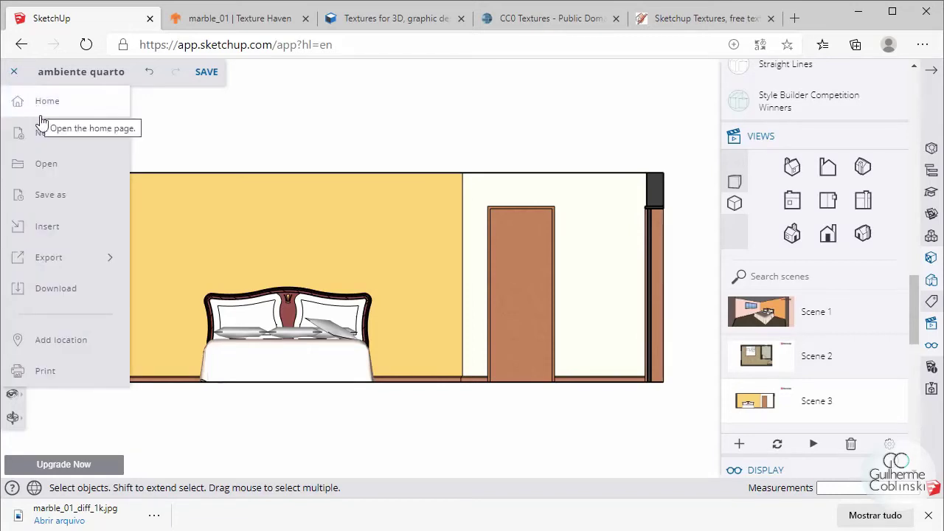
click(54, 265)
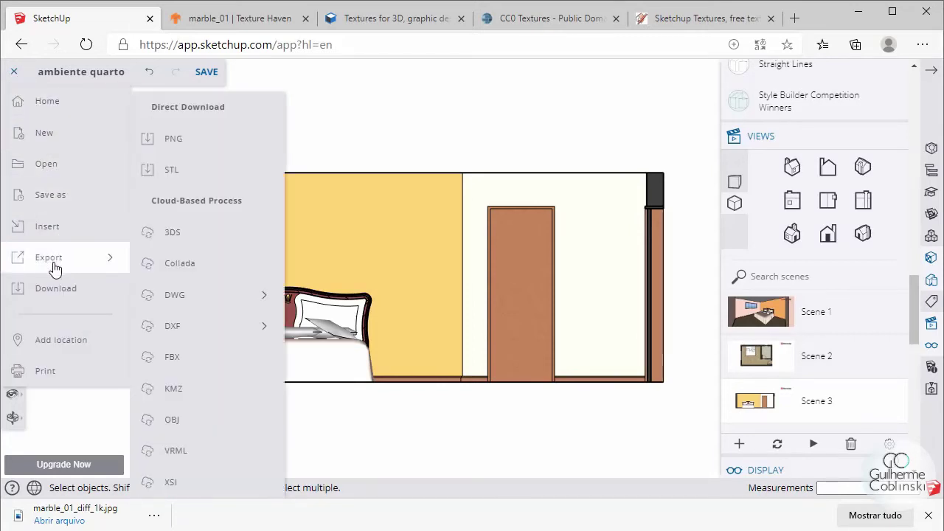
click(202, 148)
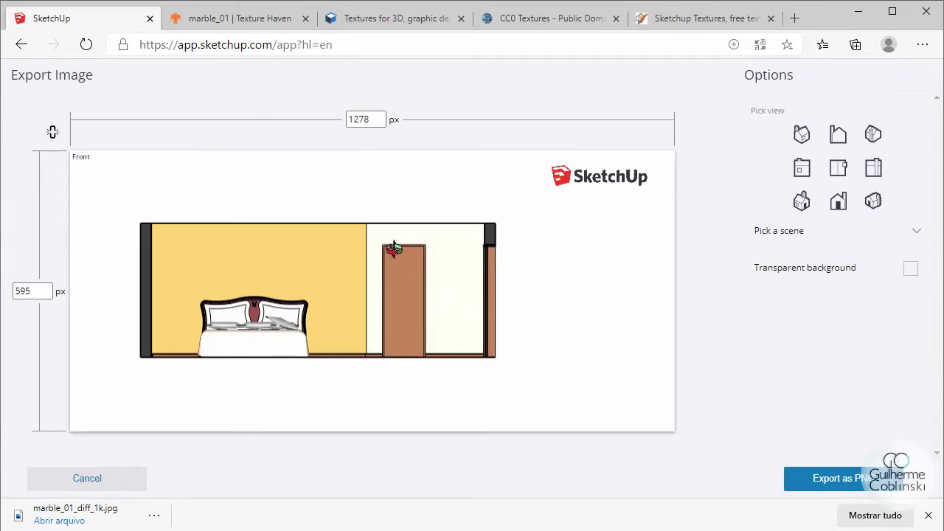
click(365, 122)
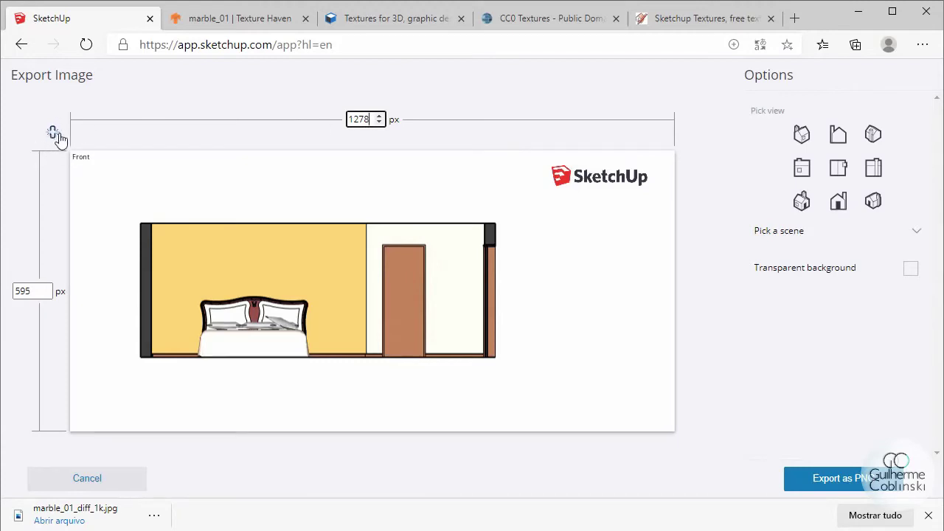
click(51, 134)
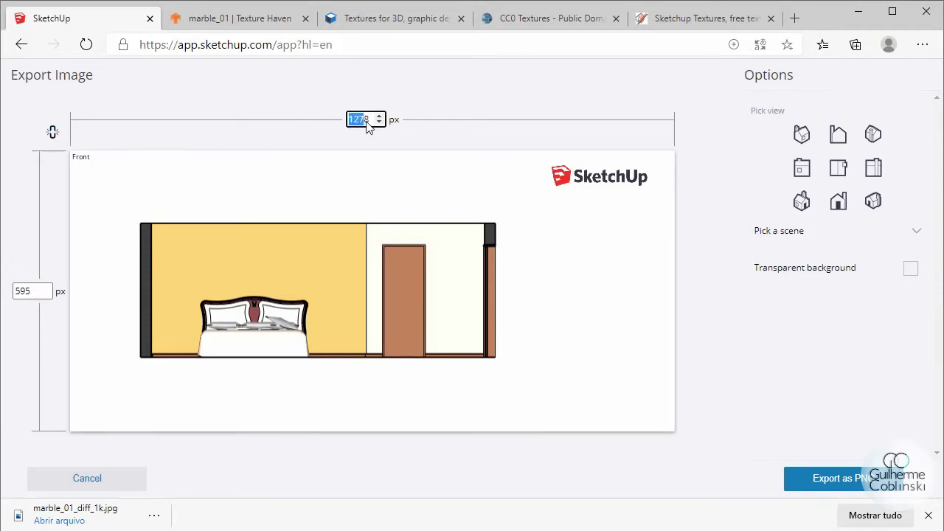
drag(372, 120, 329, 129)
text(1920)
click(33, 290)
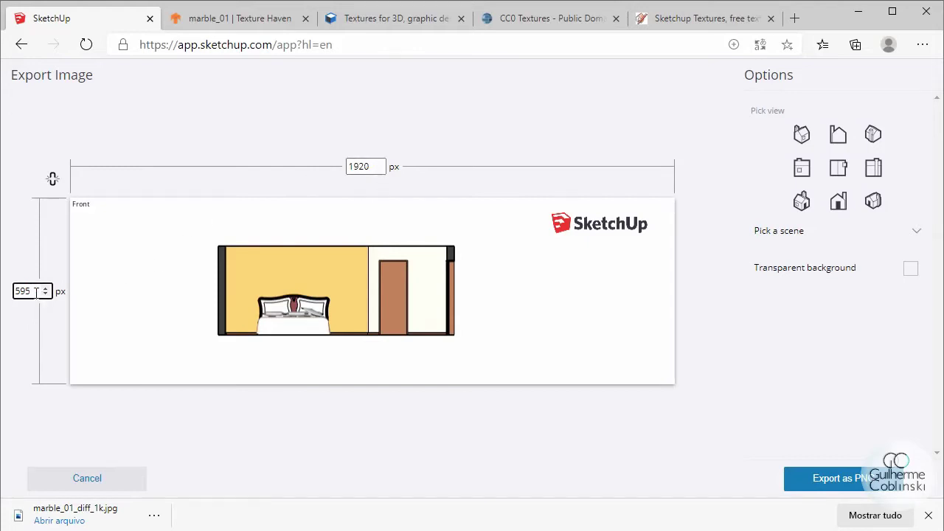
drag(37, 292, 2, 292)
text(1080)
key(Return)
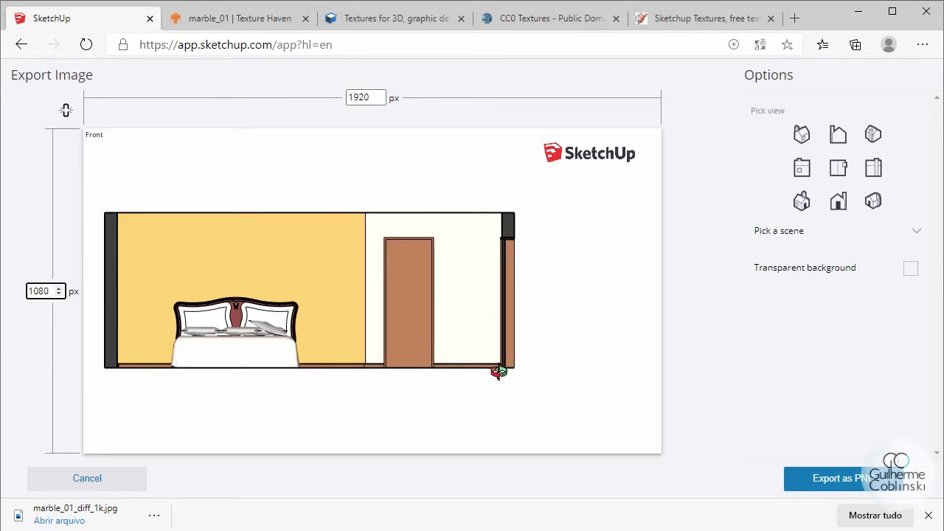
- Enable transparent background and export the elevation as ambiente quarto.png
click(911, 269)
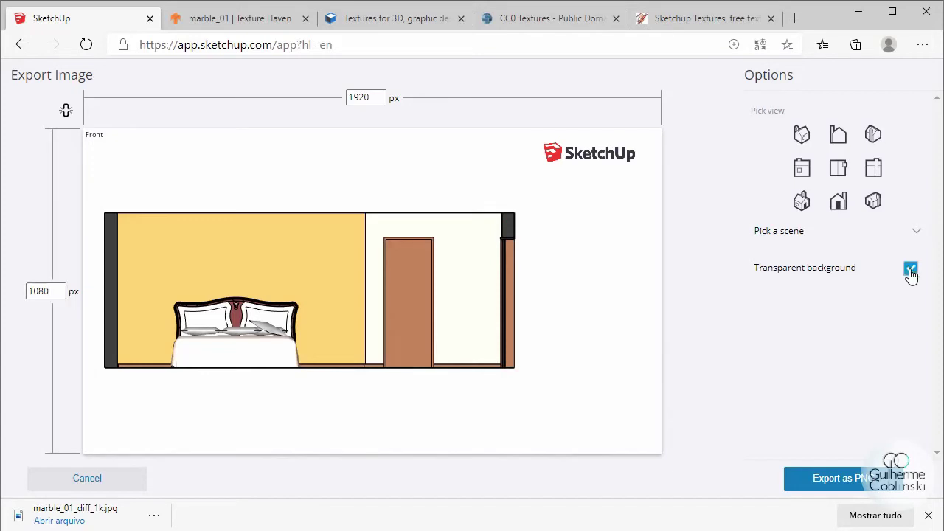
click(820, 481)
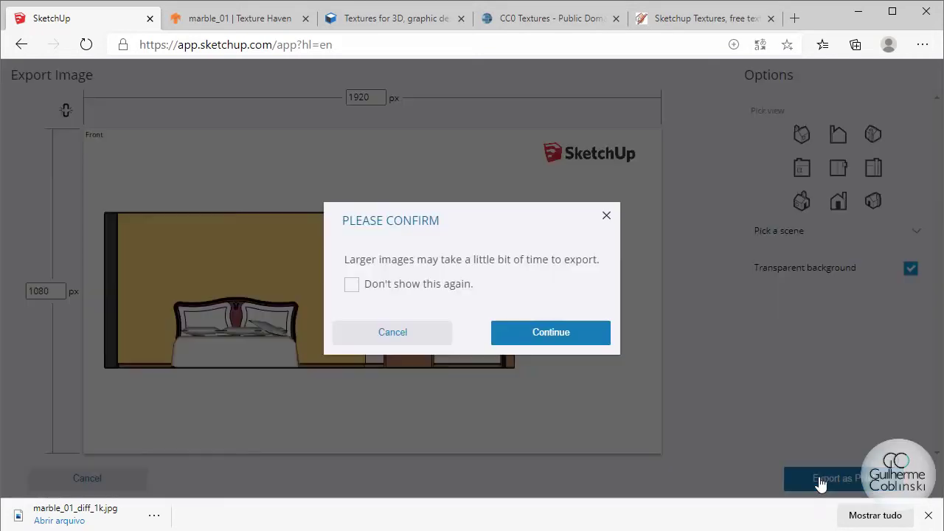
click(542, 333)
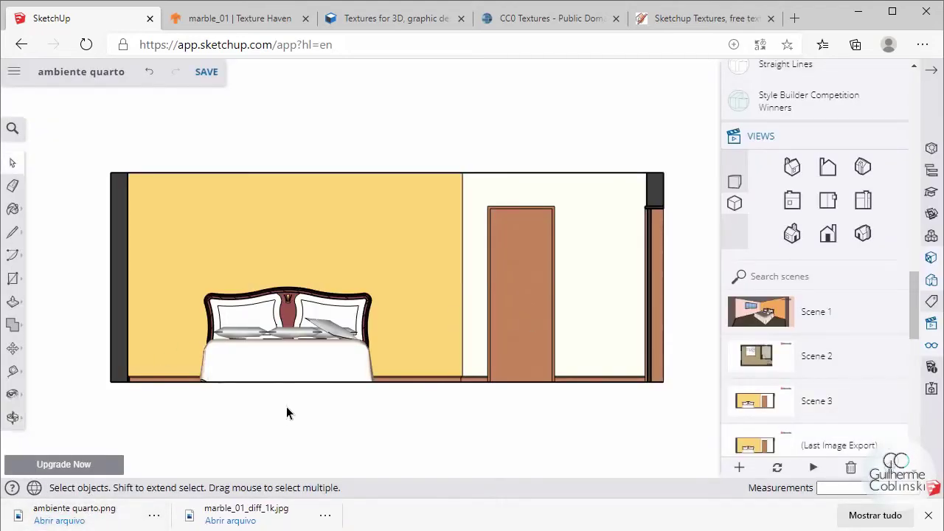
- Start another PNG export and pick Scene 2's top plan as the scene
click(13, 71)
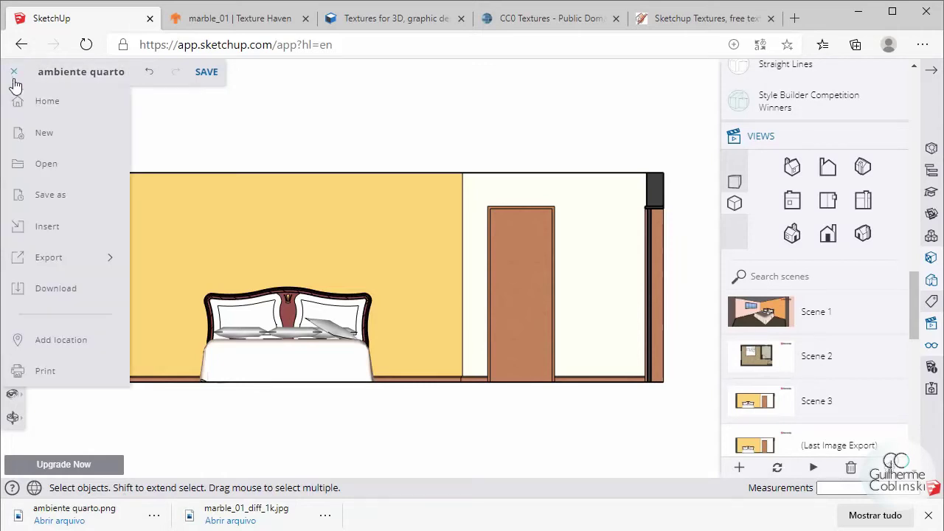
click(71, 257)
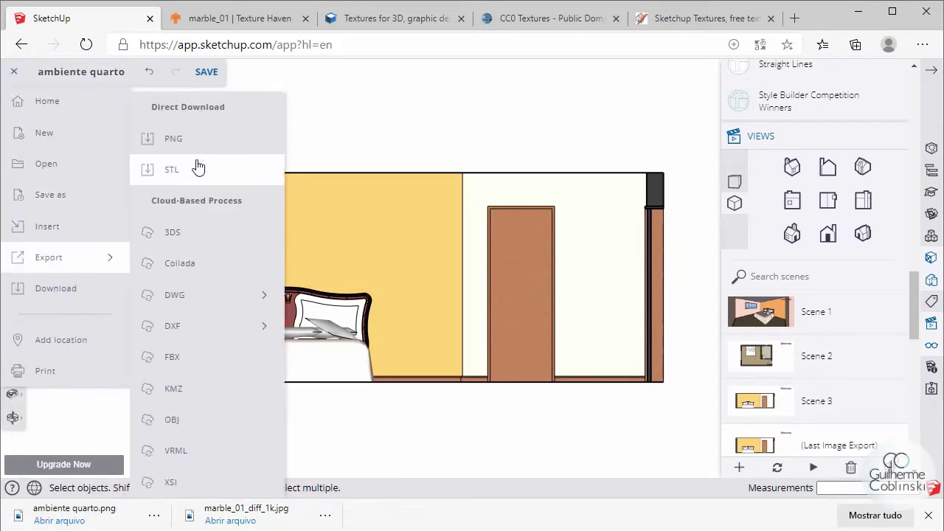
click(173, 139)
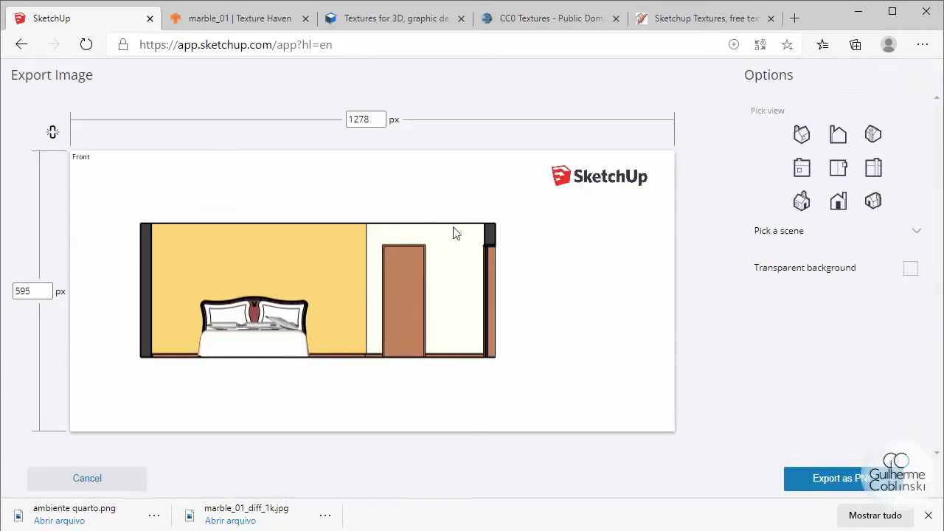
click(792, 232)
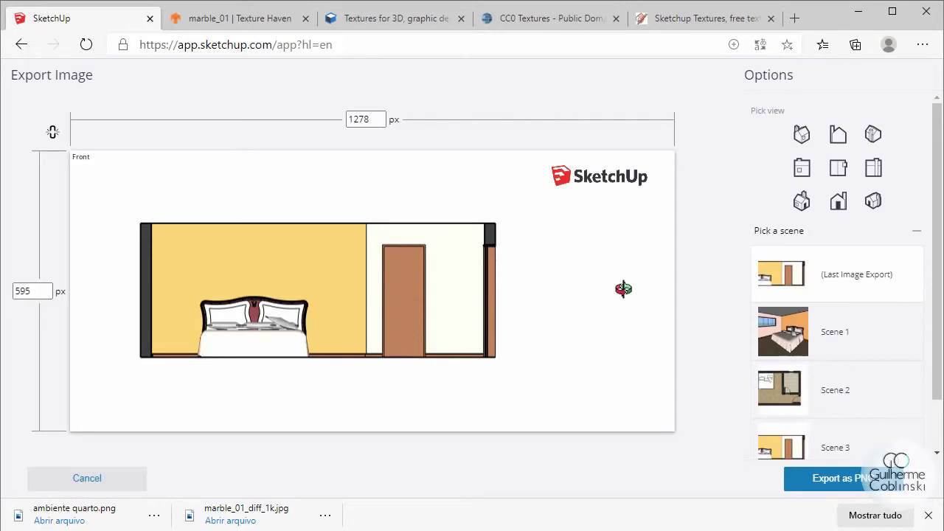
click(874, 241)
click(878, 240)
scroll(854, 330, down, 1)
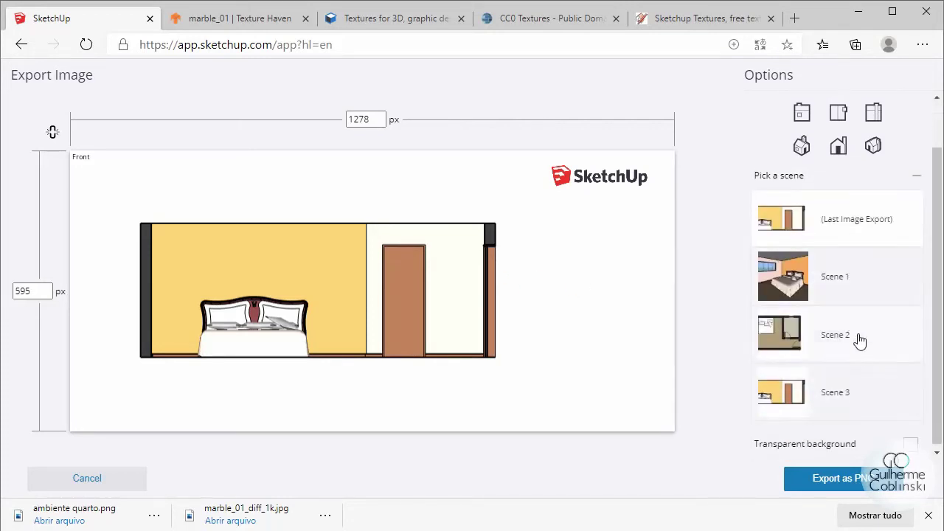
click(856, 339)
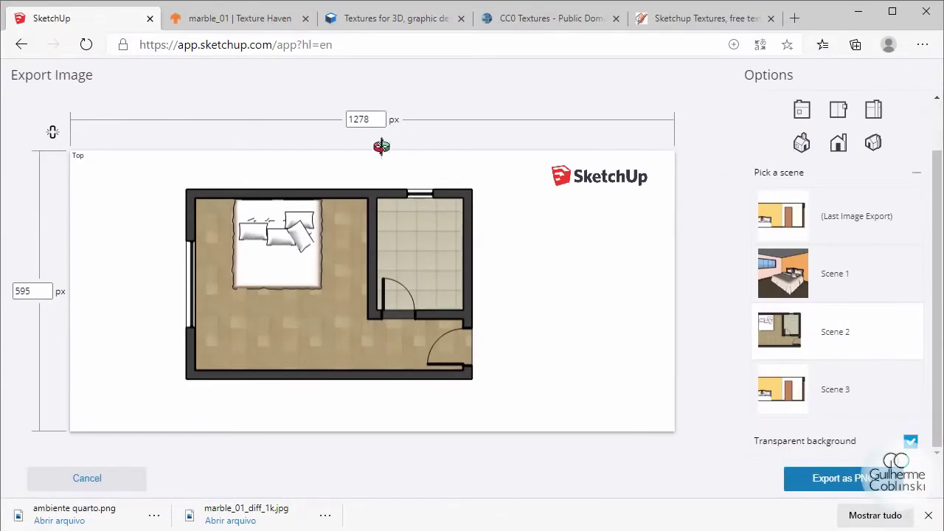
- Set the size to 1920×1080 and export it as ambiente quarto (1).png
drag(373, 118, 280, 113)
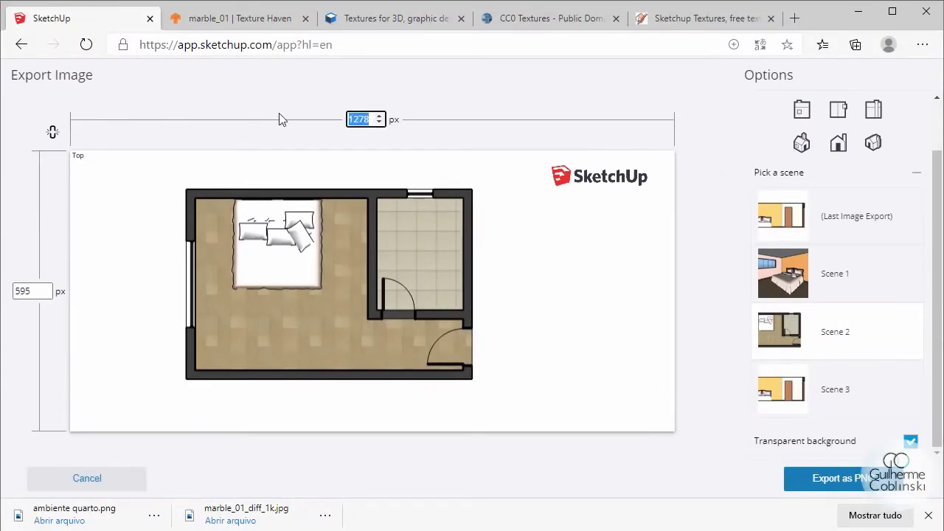
text(1920)
click(22, 291)
text(1080)
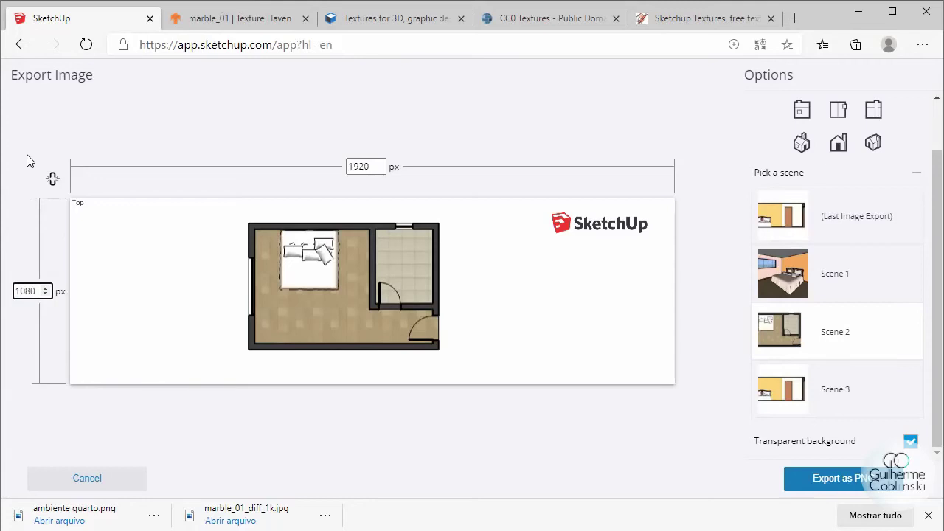
key(Return)
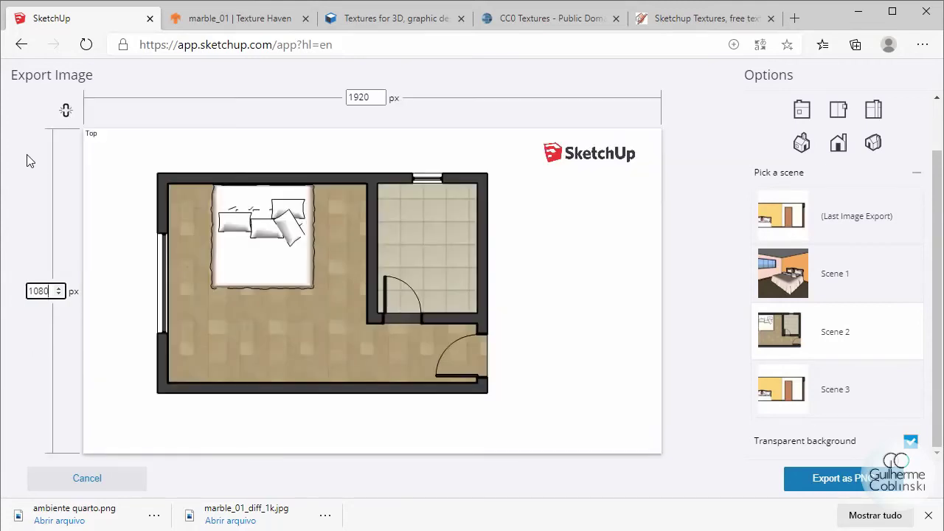
click(832, 481)
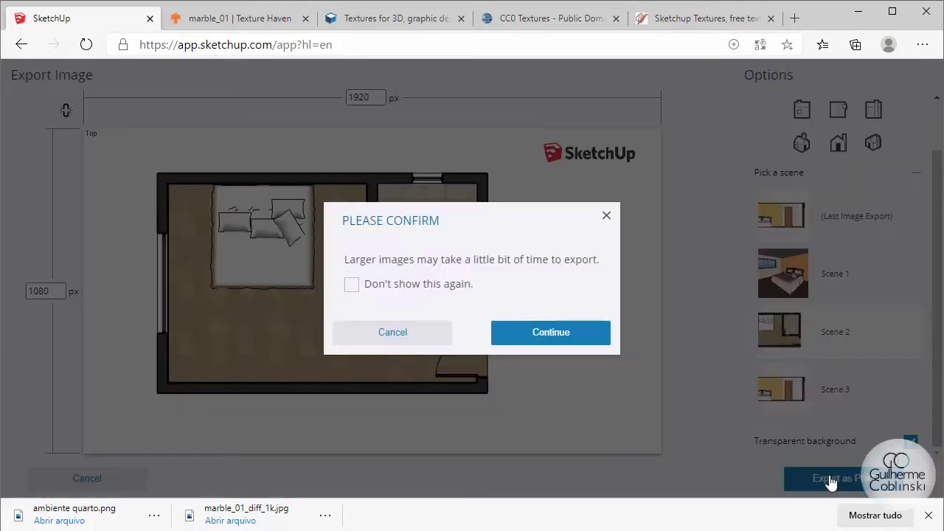
click(564, 336)
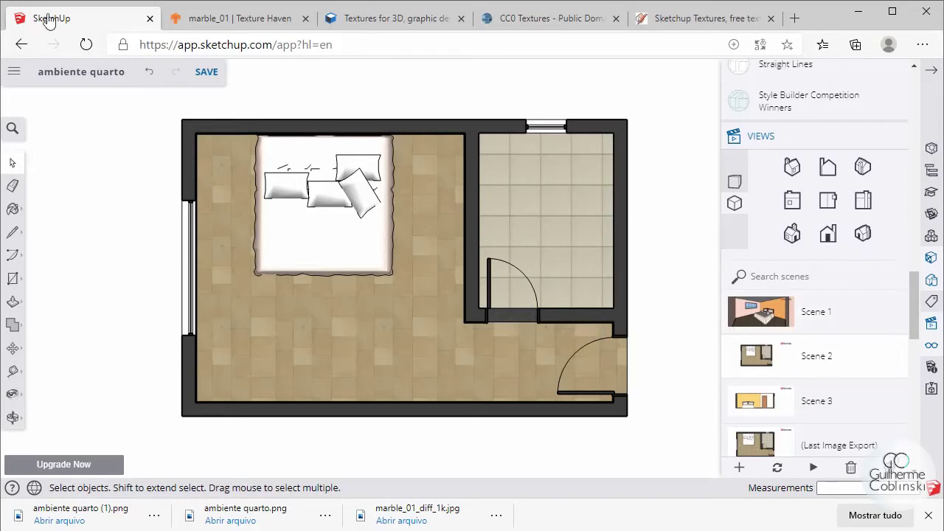
- Start a PNG export and pick the Scene 1 perspective as the scene
click(14, 71)
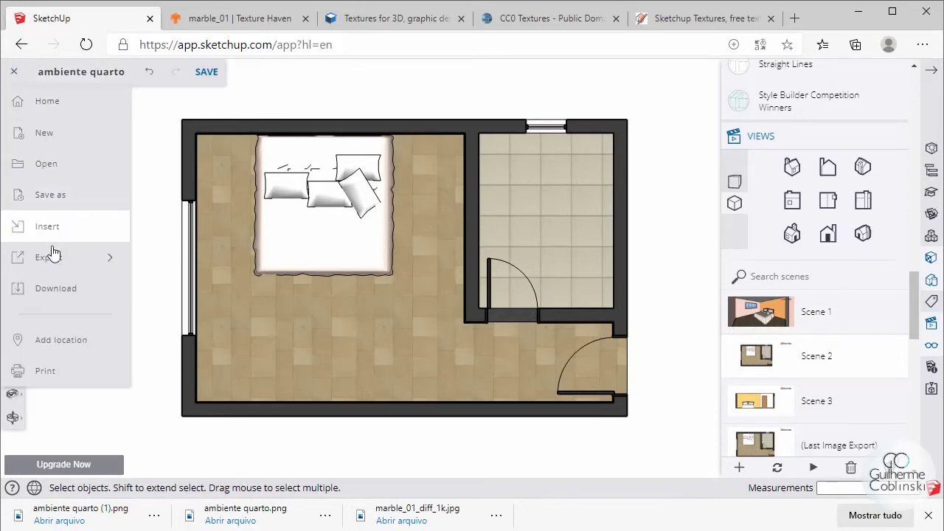
click(53, 257)
click(226, 152)
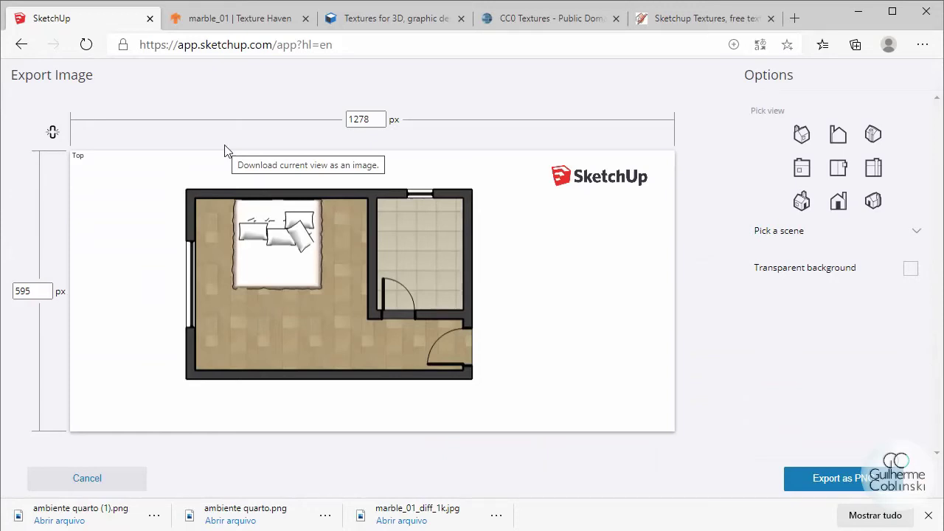
click(807, 231)
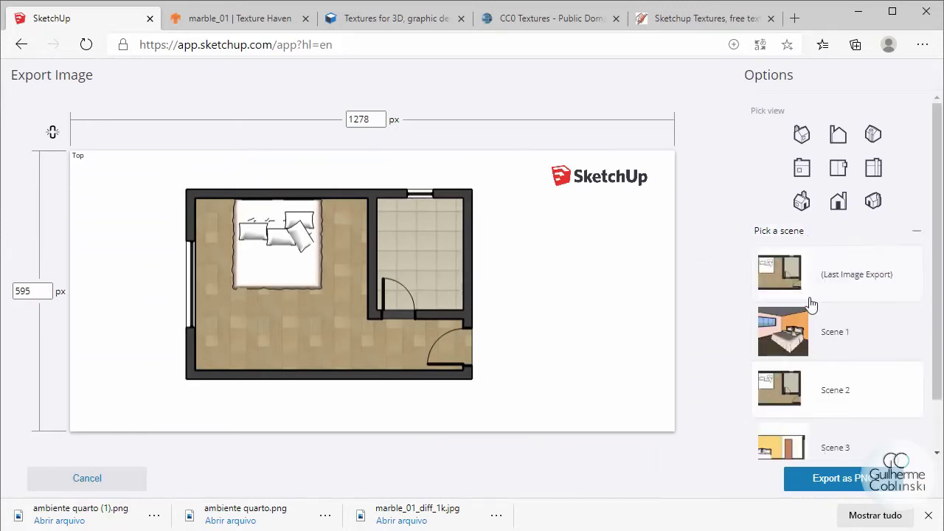
click(832, 332)
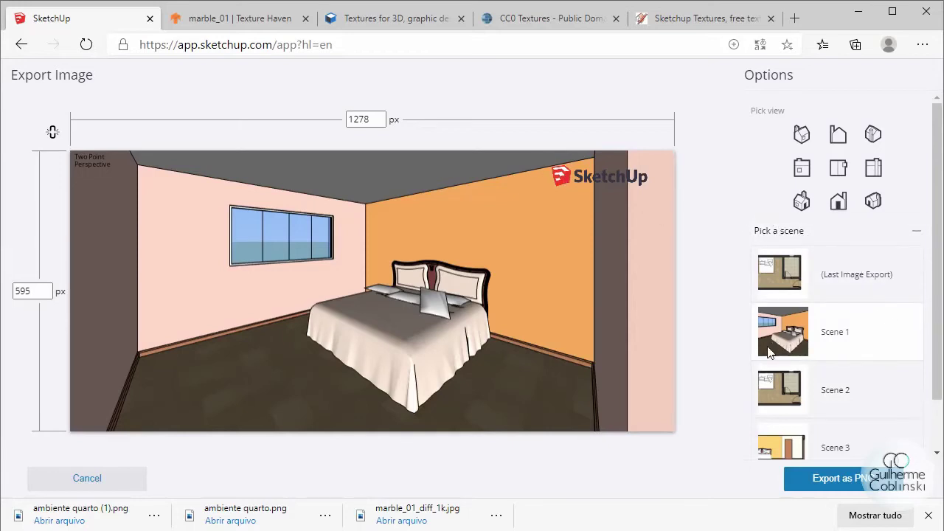
scroll(771, 362, down, 2)
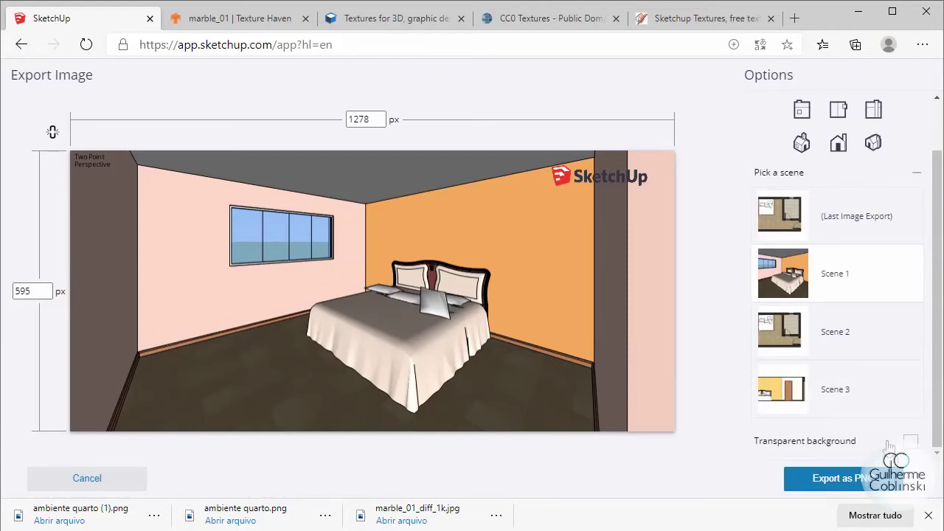
- Set the export size to 1920×1080 px and export Scene 1 as PNG
click(378, 123)
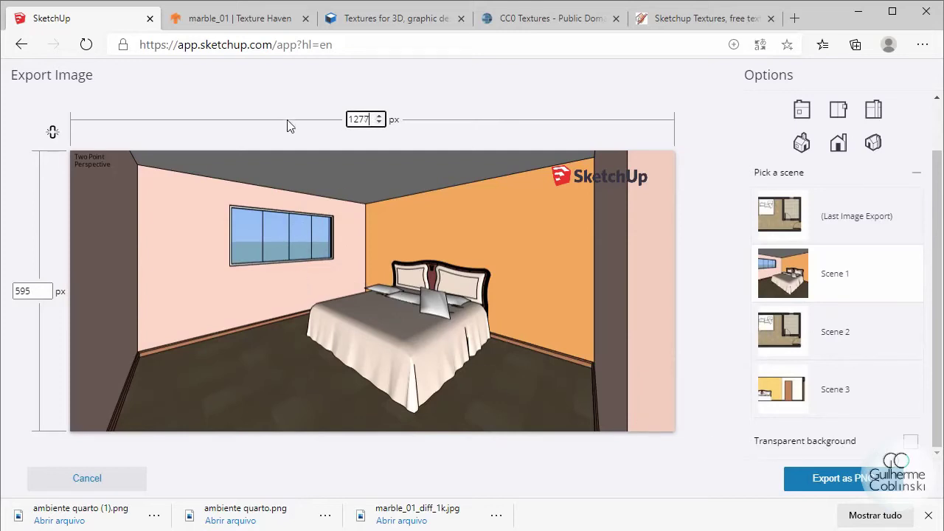
drag(372, 123, 303, 127)
text(1920)
click(17, 292)
drag(33, 291, 9, 294)
text(1080)
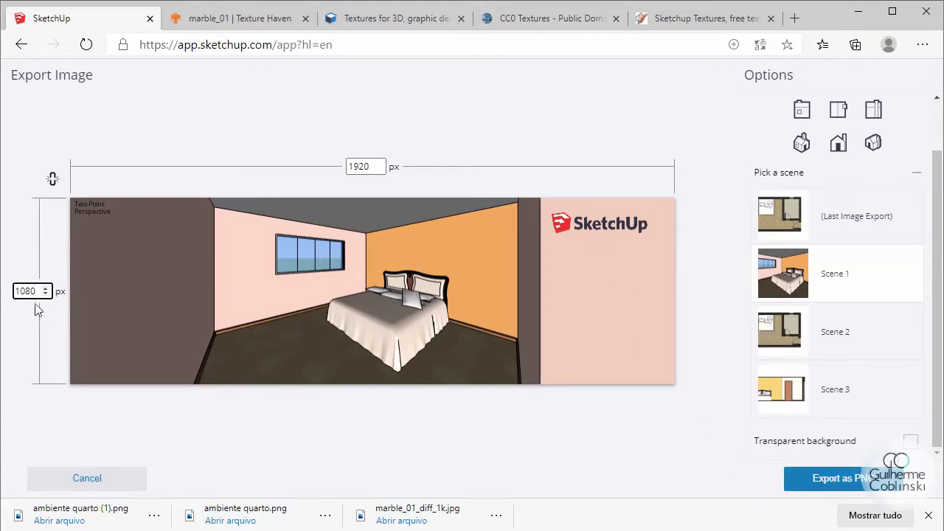
click(369, 168)
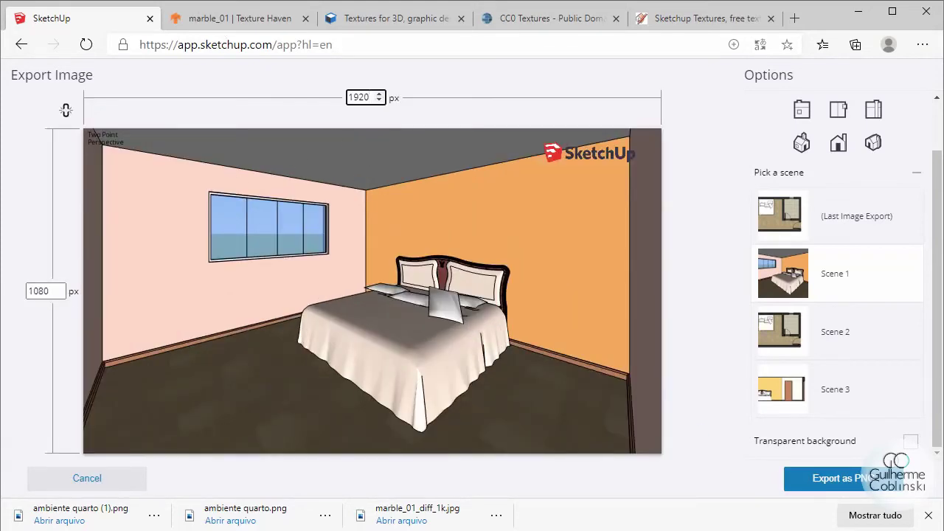
click(46, 291)
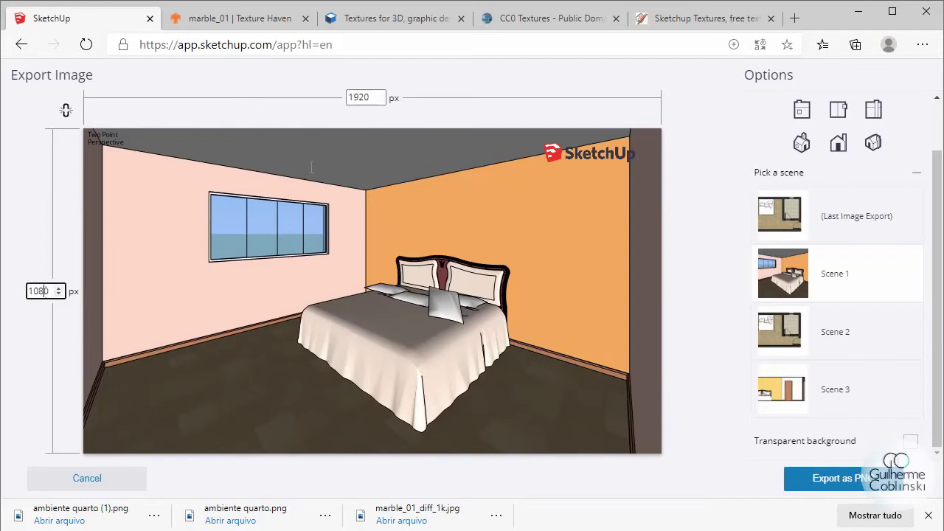
click(49, 292)
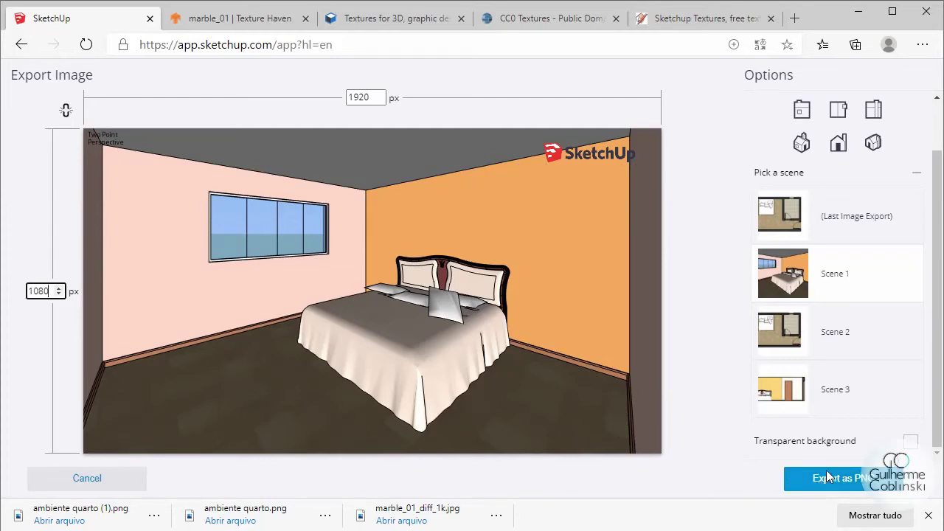
click(844, 488)
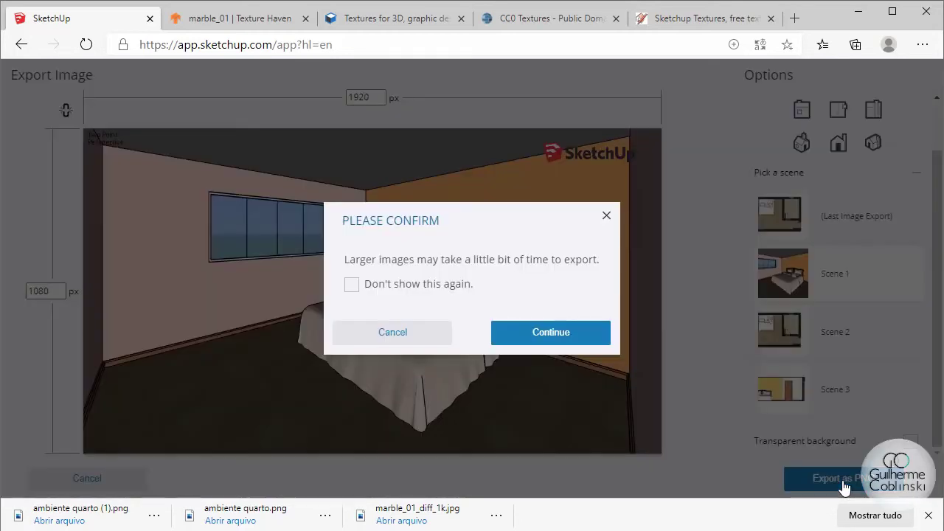
click(585, 343)
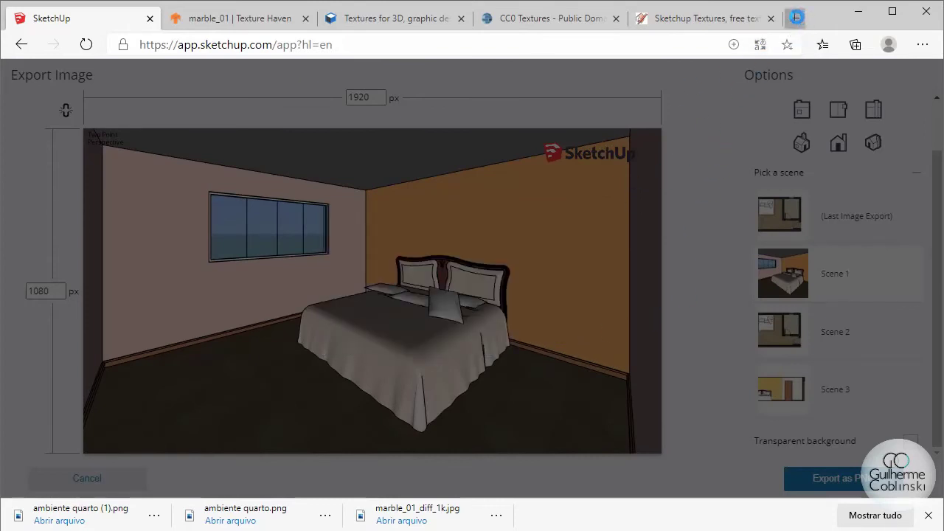
click(795, 19)
text(c)
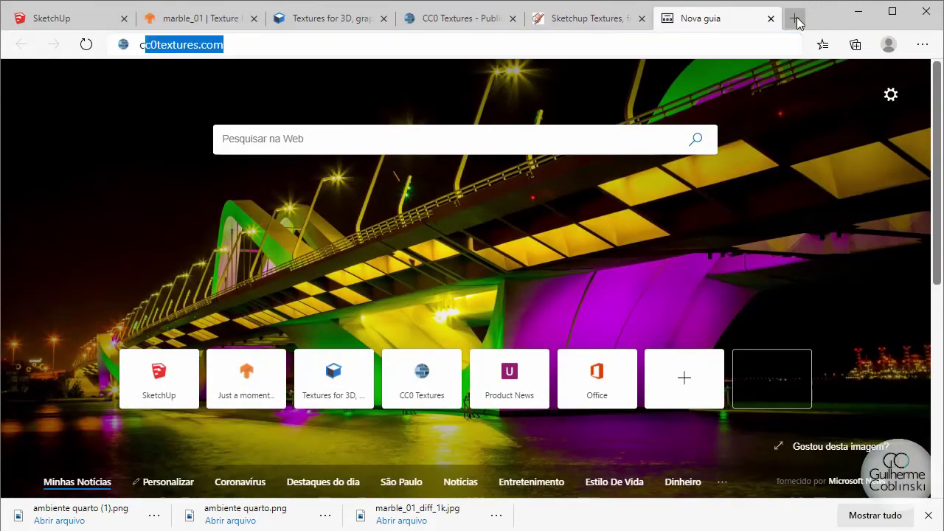
text(anva)
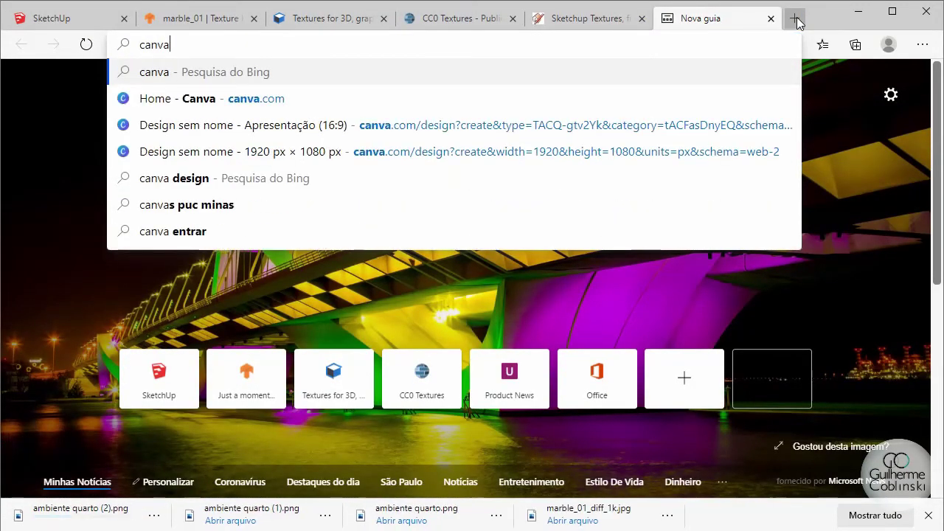
click(298, 101)
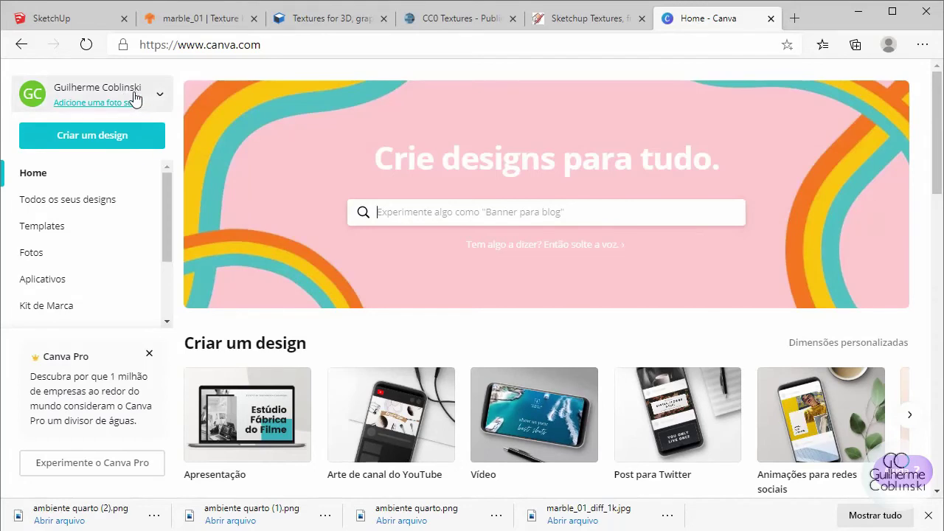
- Create a blank Canva design with Dimensões personalizadas: Largura 1920, Altura 1080 px
click(92, 145)
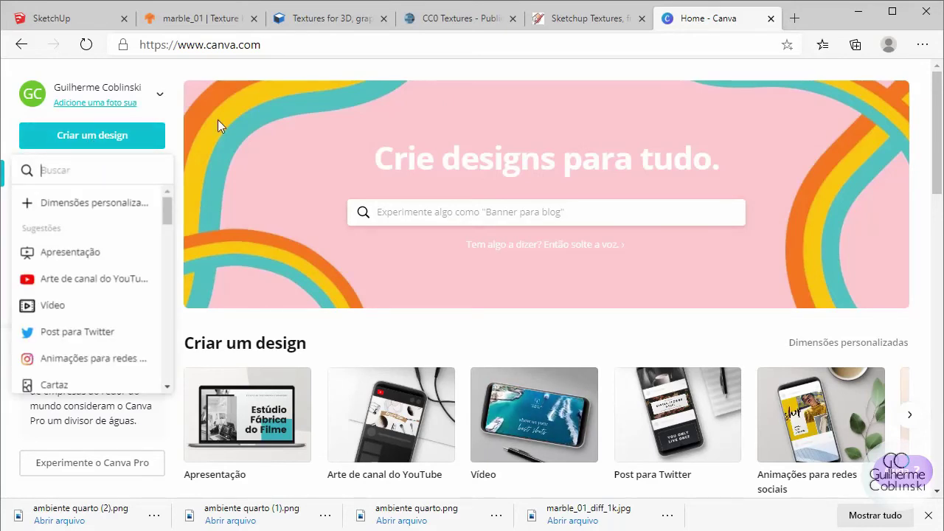
text(1920)
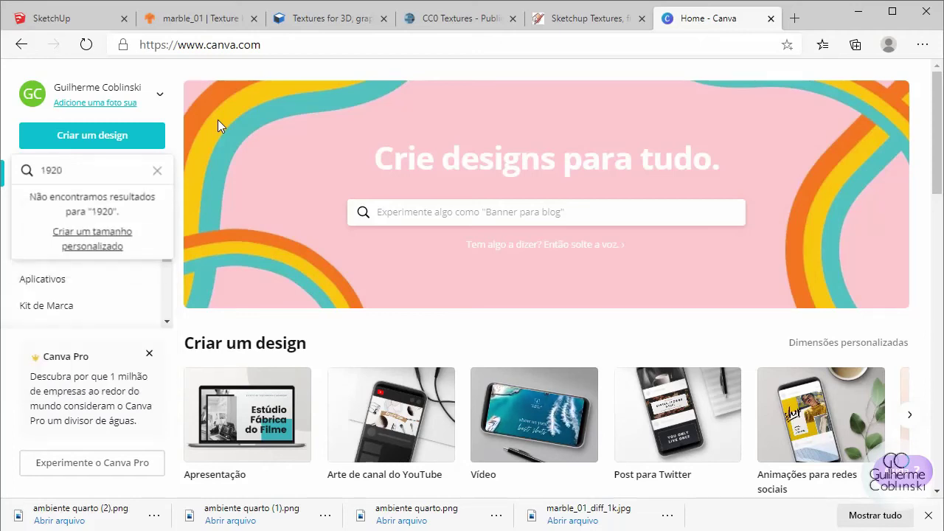
key(BackSpace)
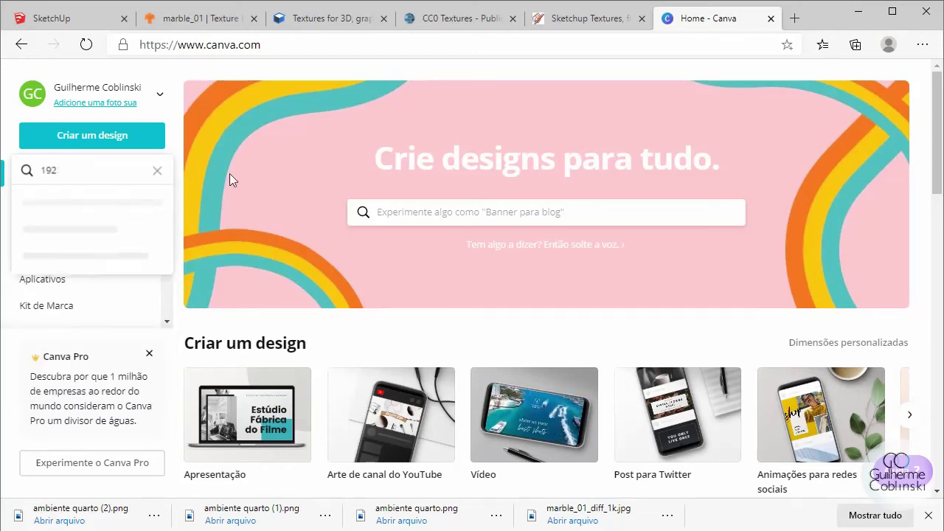
key(BackSpace)
key(BackSpace)
key(BackSpace)
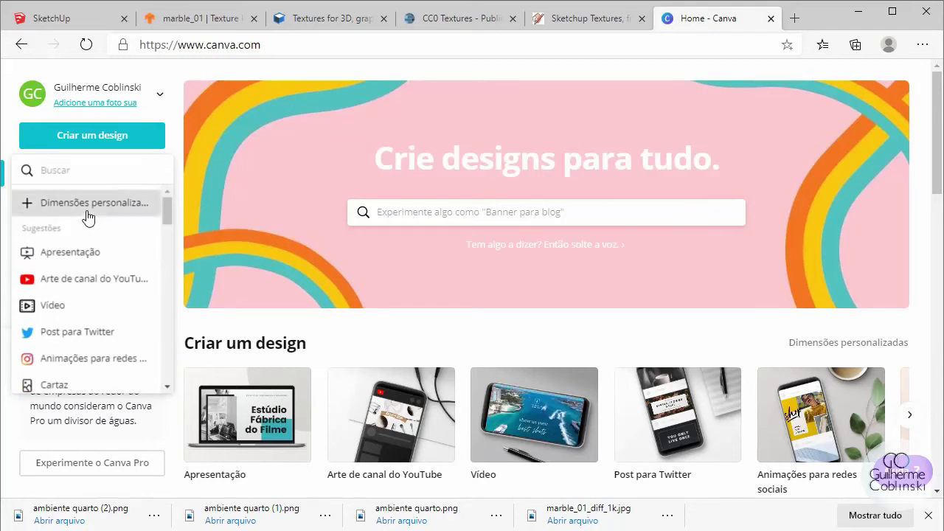
click(88, 214)
text(1920)
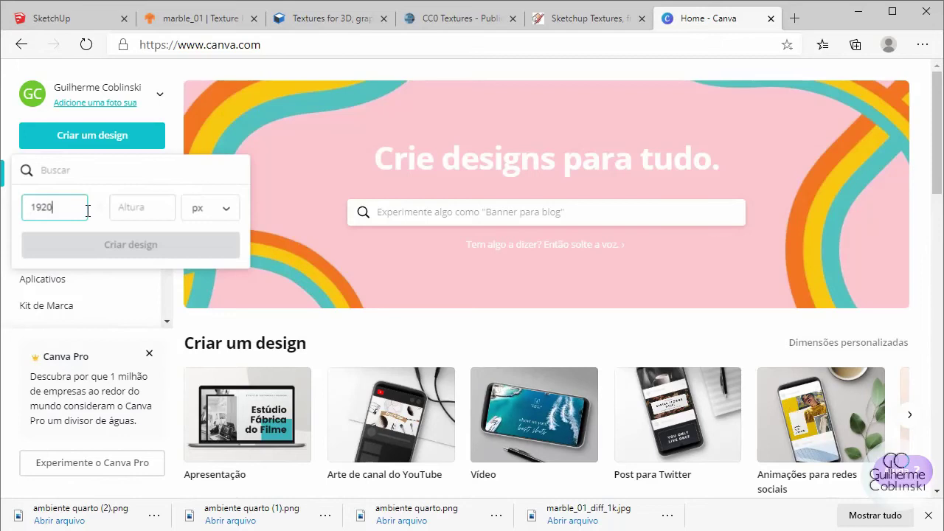
click(117, 210)
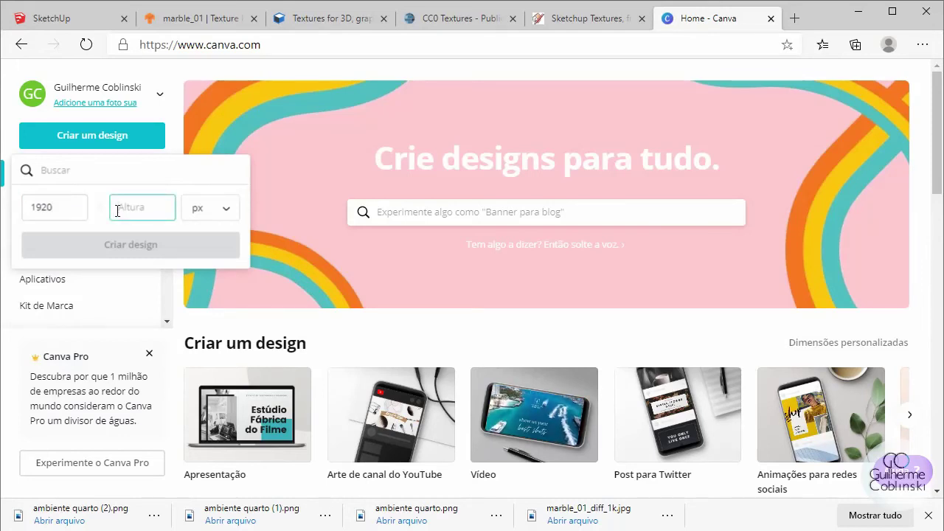
text(1080)
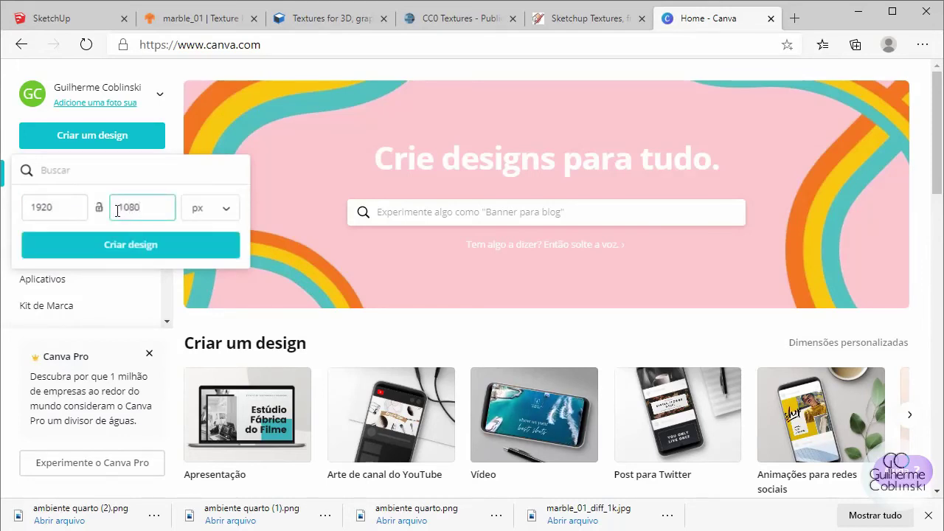
click(154, 257)
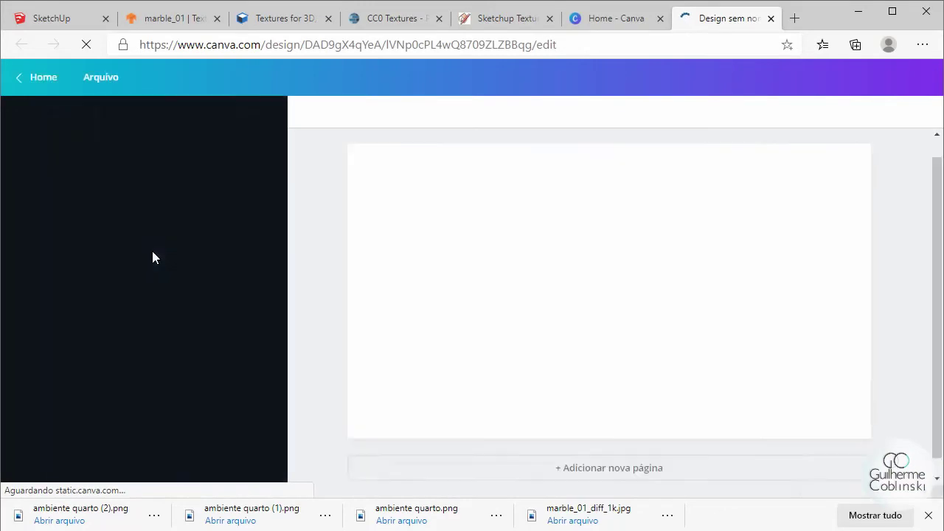
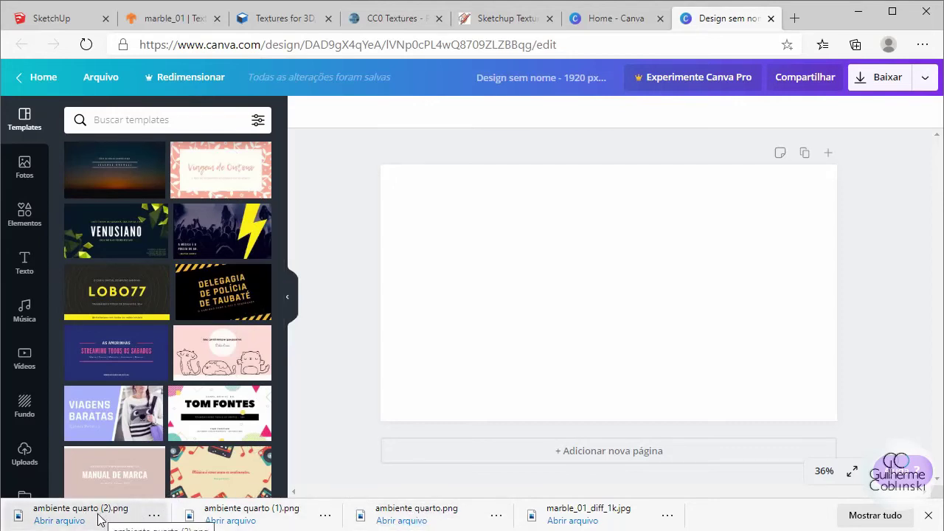
- Place the bedroom render 'ambiente quarto (2).png' onto the blank 1920 × 1080 design page
mouse_move(101, 520)
mouse_down()
mouse_move(531, 299)
mouse_move(449, 255)
mouse_up()
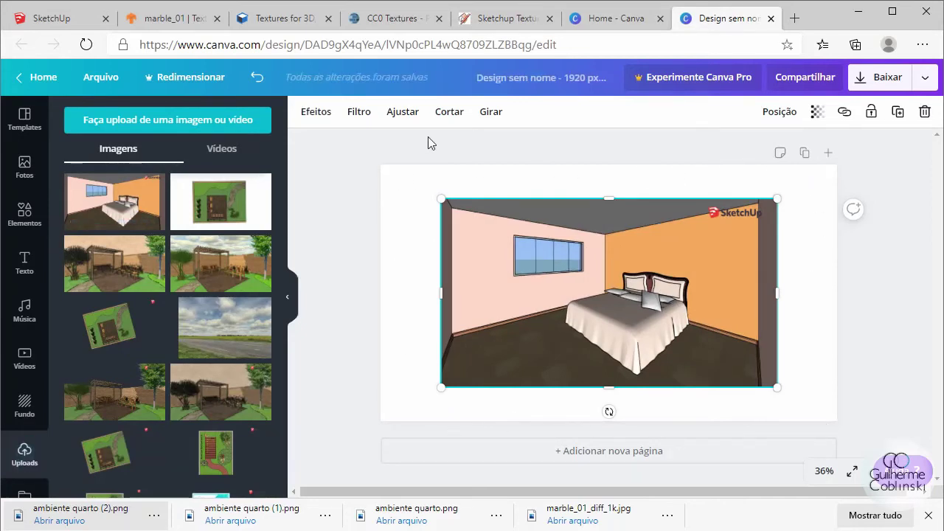
- Try raising the image's Brilho, then reset the adjustments back to original
click(406, 115)
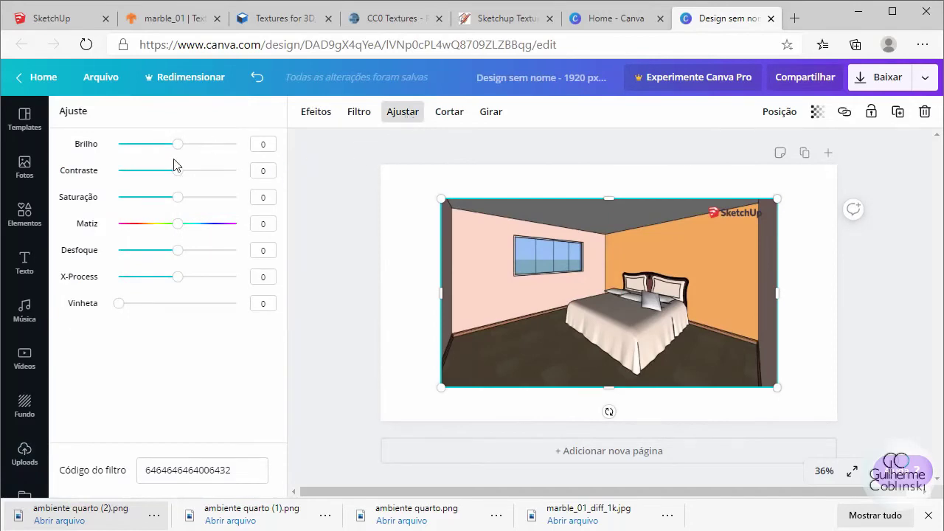
mouse_move(177, 143)
mouse_down()
mouse_move(204, 154)
mouse_move(210, 170)
mouse_move(143, 171)
mouse_move(206, 171)
mouse_move(165, 144)
mouse_move(198, 145)
mouse_up()
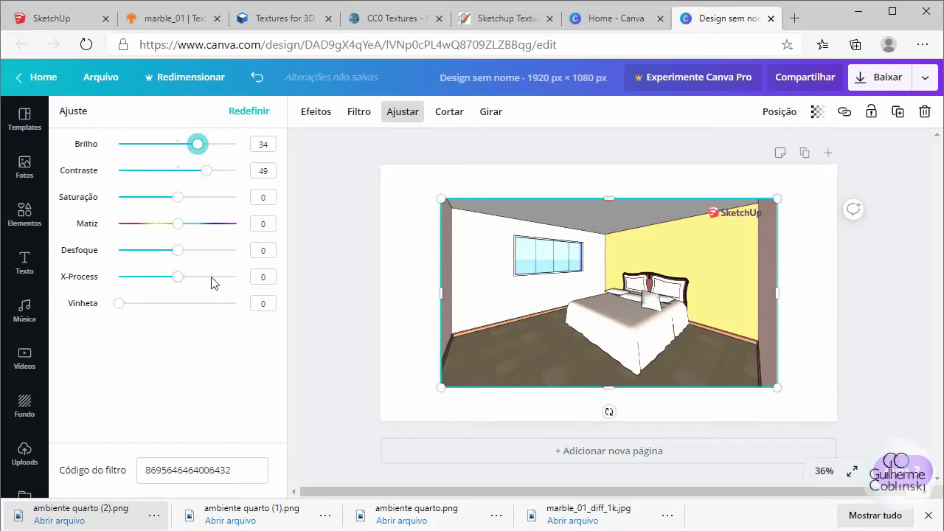
click(249, 112)
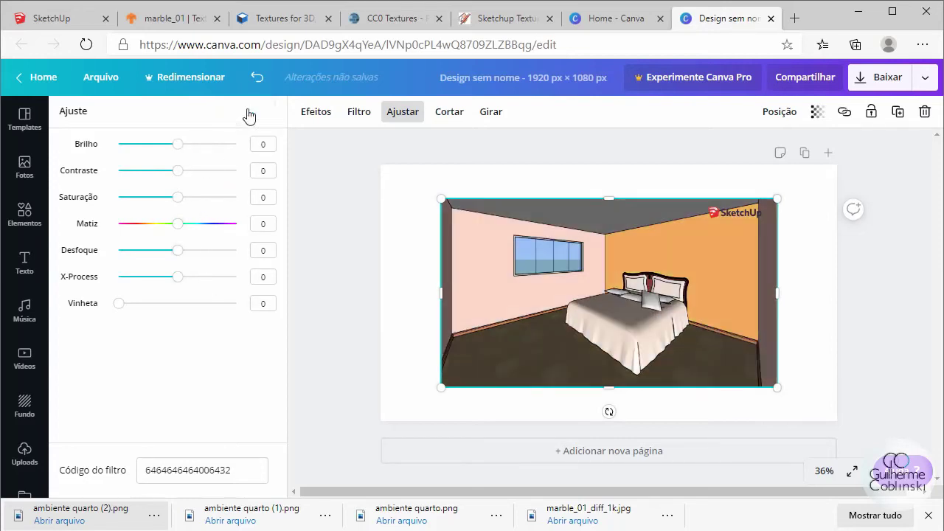
click(361, 114)
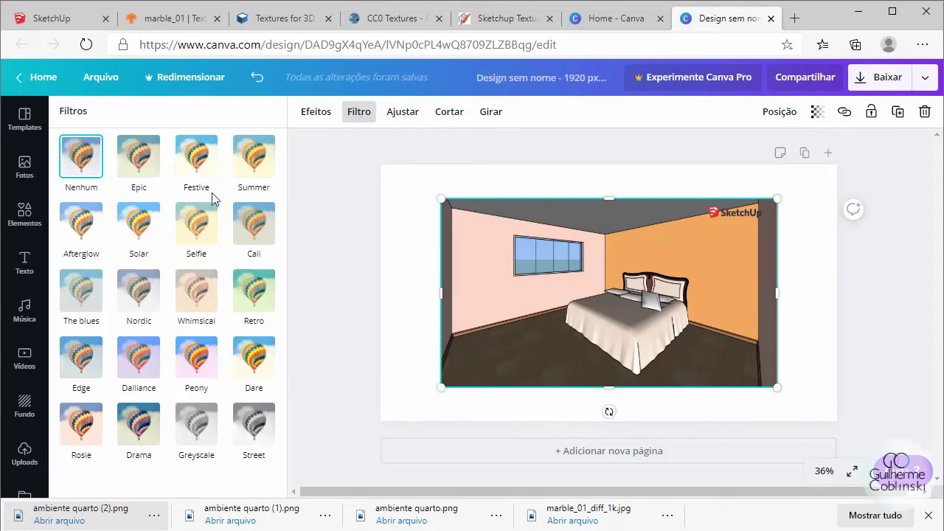
- Warm the bedroom render with the Solar filter at intensity 50
click(144, 233)
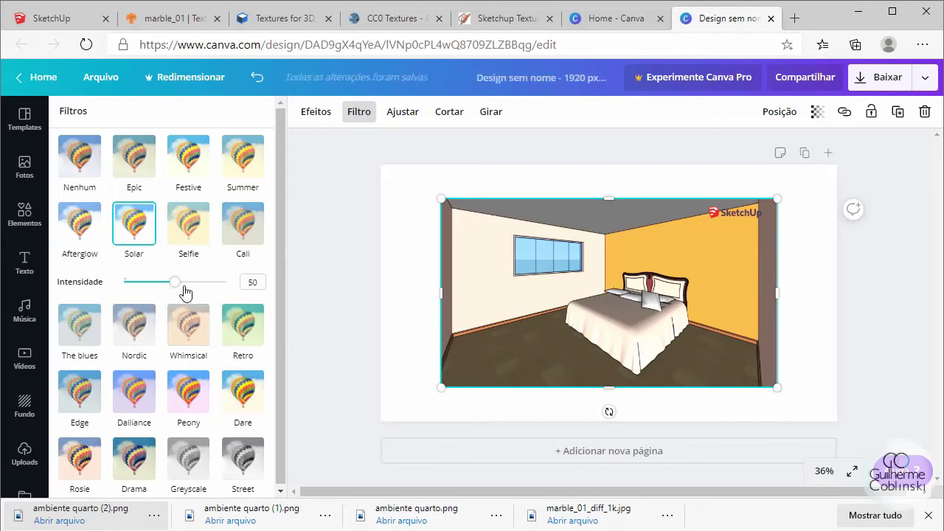
drag(181, 290, 175, 284)
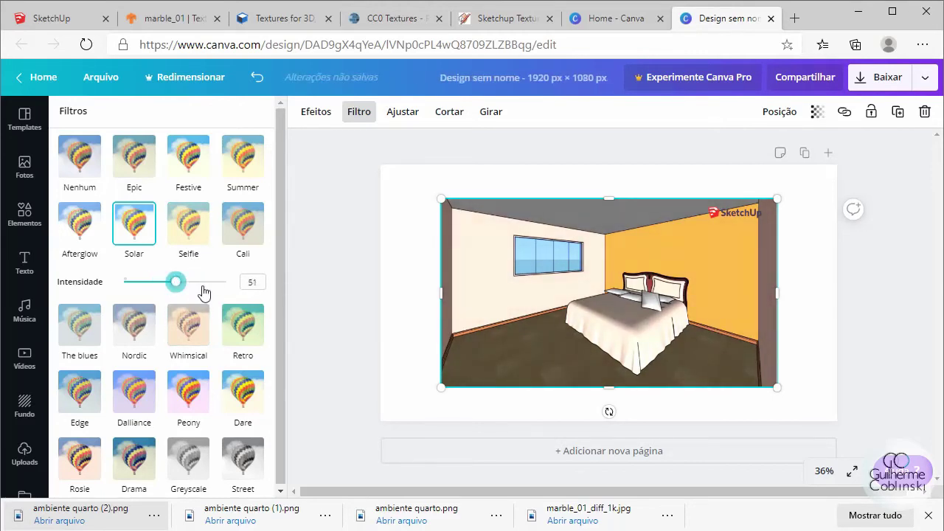
click(249, 280)
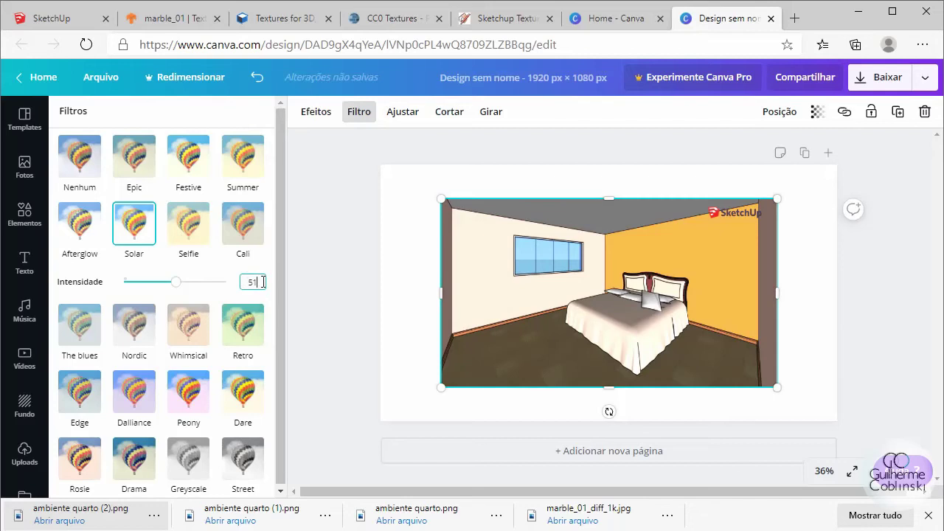
double_click(262, 282)
text(50)
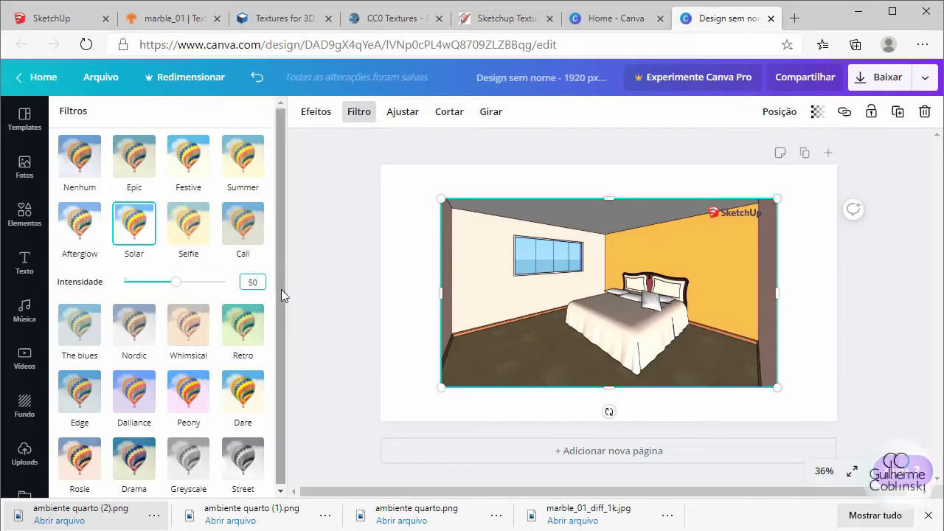
click(307, 302)
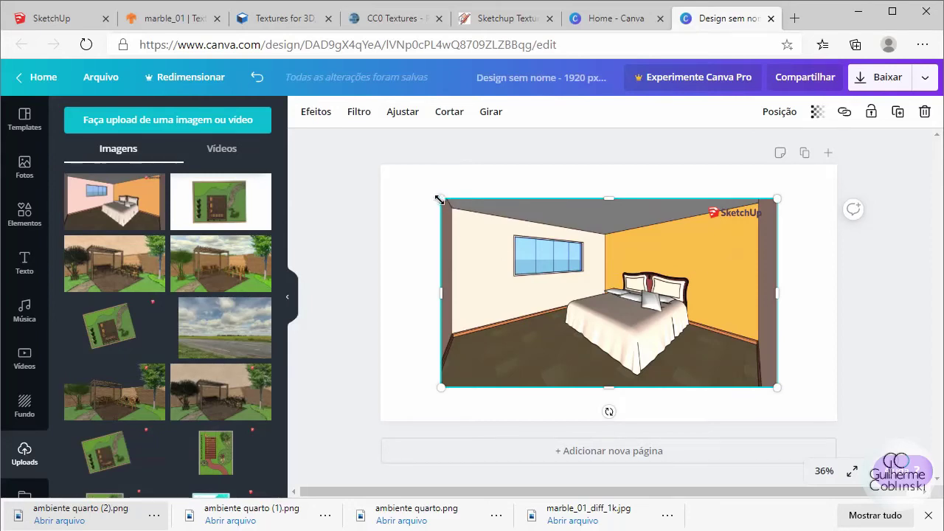
- Stretch the bedroom render by its corners to fill page 1, pushing the SketchUp logo out
drag(439, 199, 367, 152)
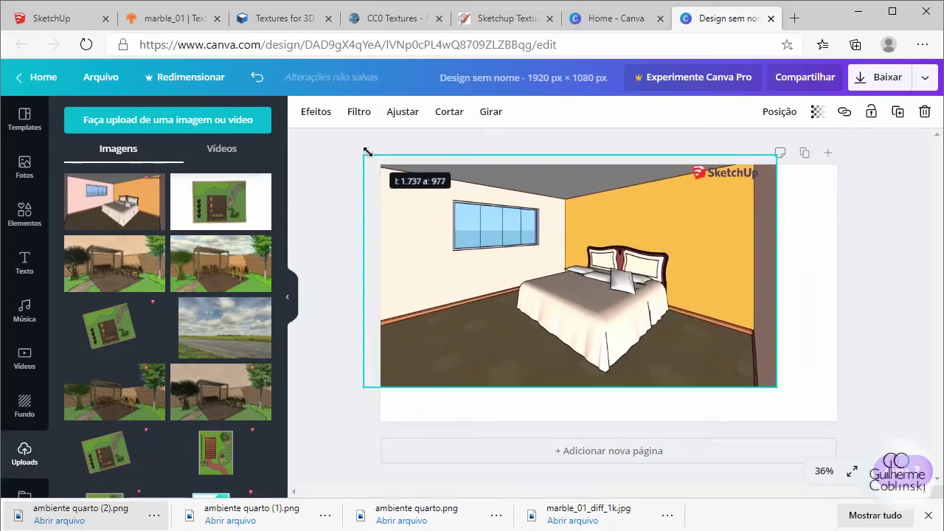
drag(367, 152, 355, 150)
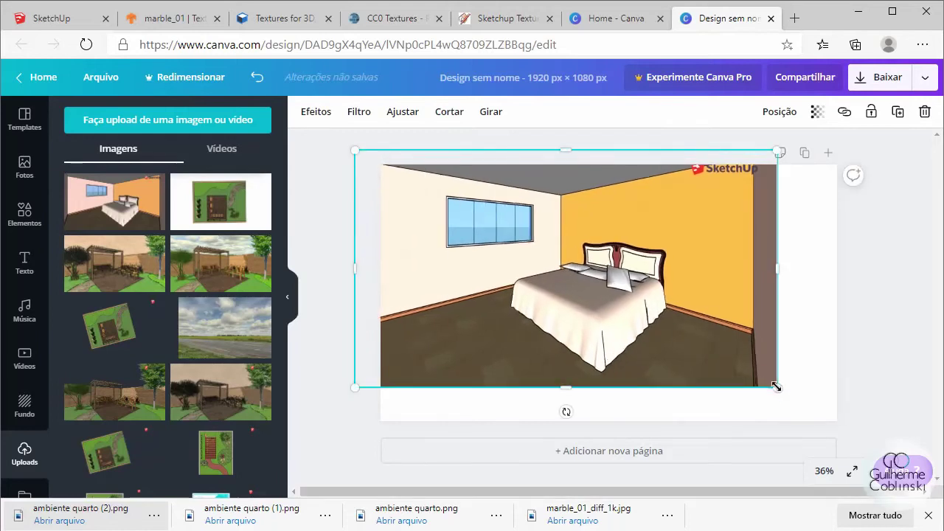
drag(777, 386, 849, 423)
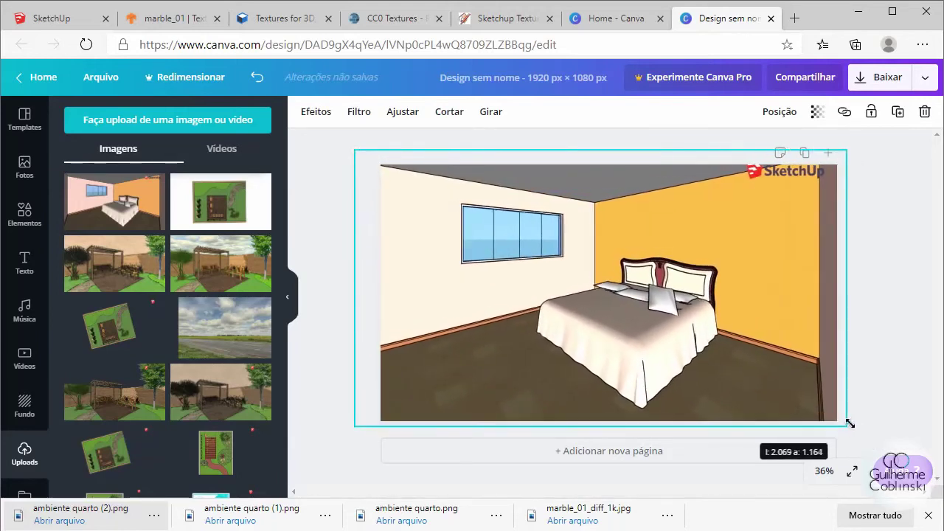
drag(762, 388, 777, 388)
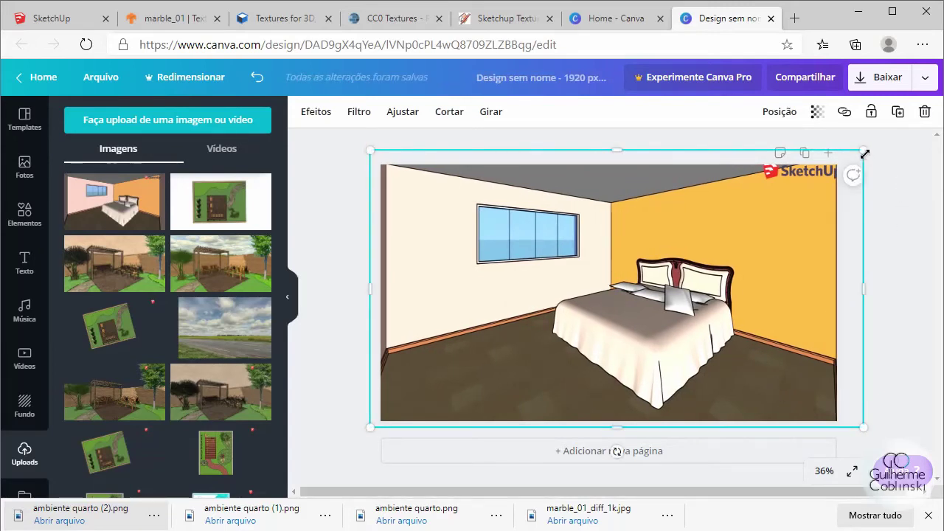
drag(864, 154, 899, 130)
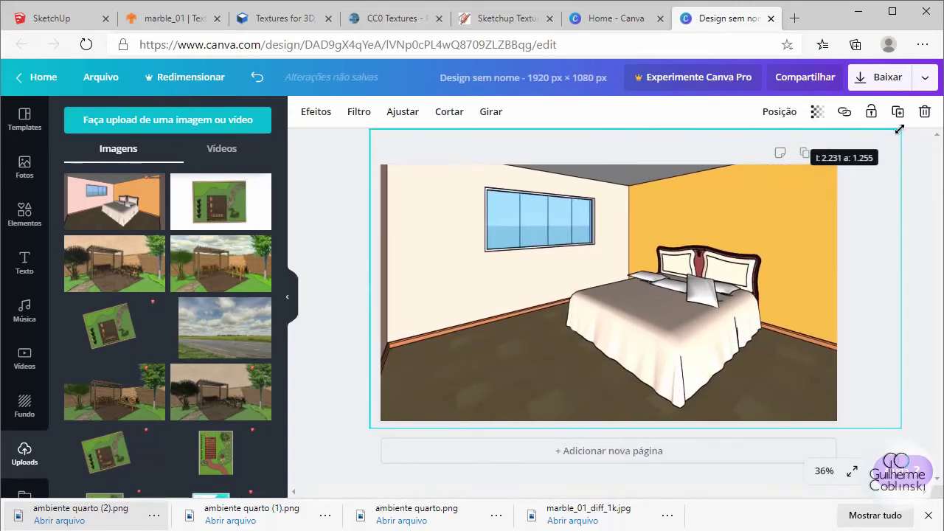
drag(679, 230, 662, 234)
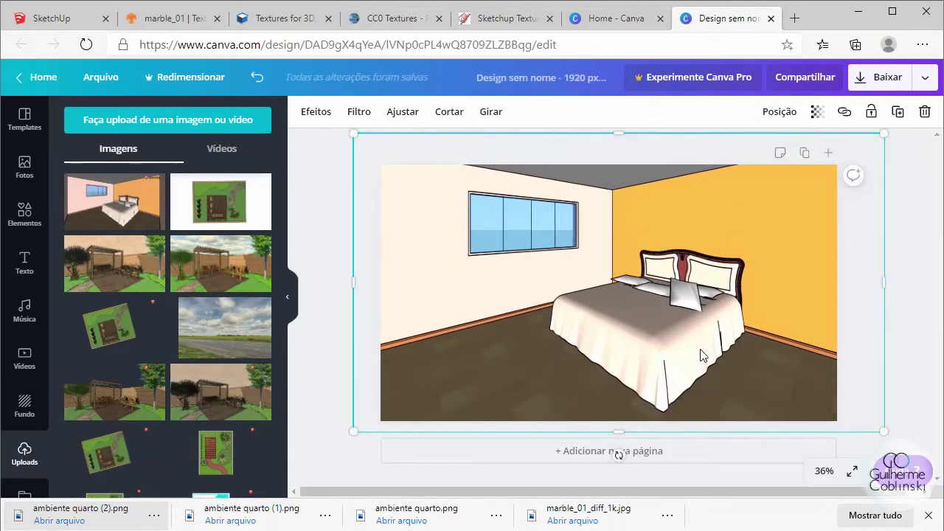
click(908, 282)
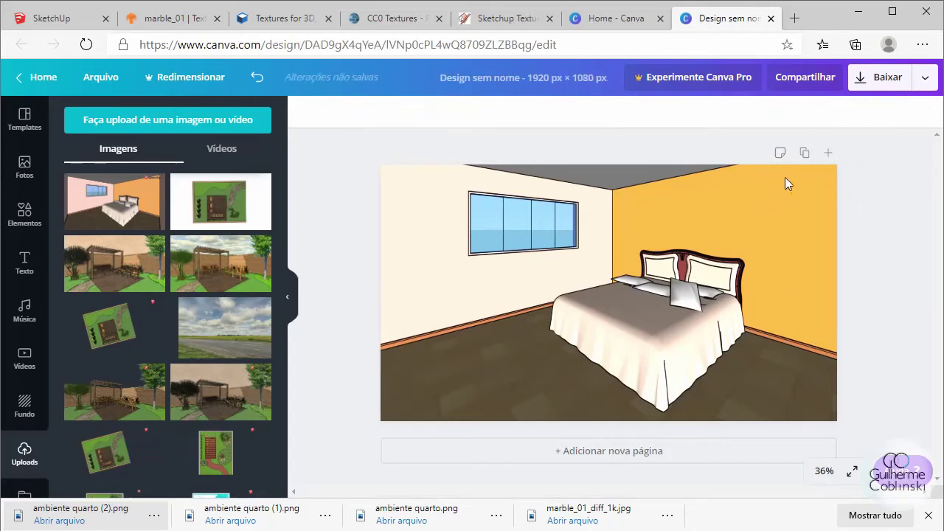
- Add a blank second page, removing its copied image, and drop the floor plan onto it
click(828, 155)
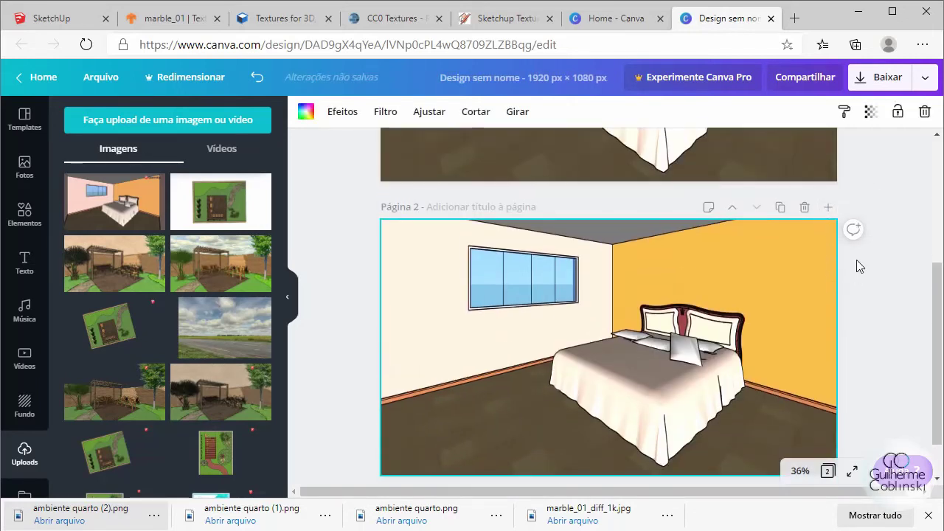
key(Delete)
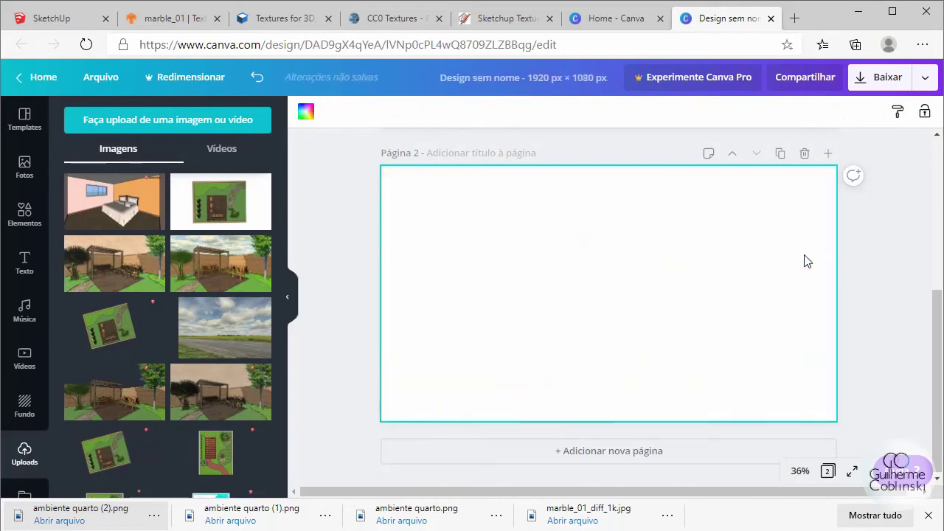
scroll(804, 254, up, 4)
scroll(791, 225, down, 4)
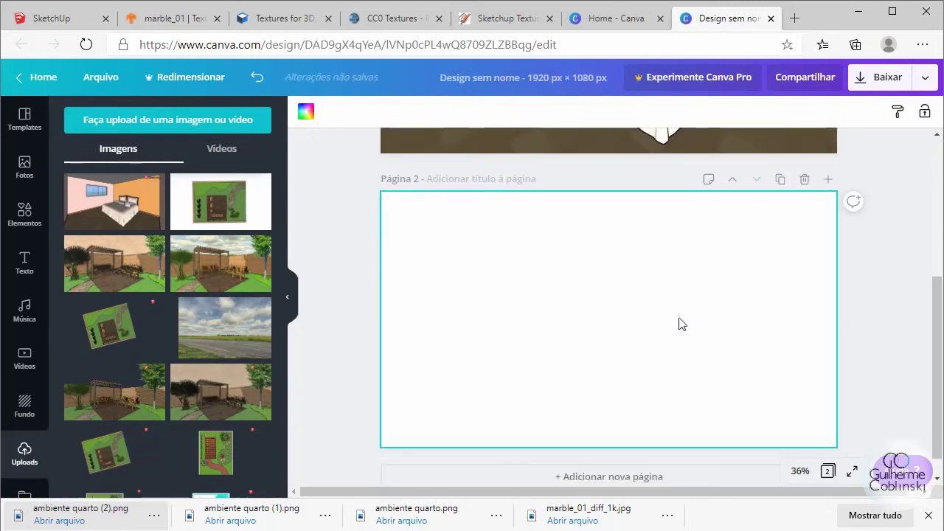
mouse_move(243, 509)
mouse_down()
mouse_move(410, 347)
mouse_move(523, 292)
mouse_up()
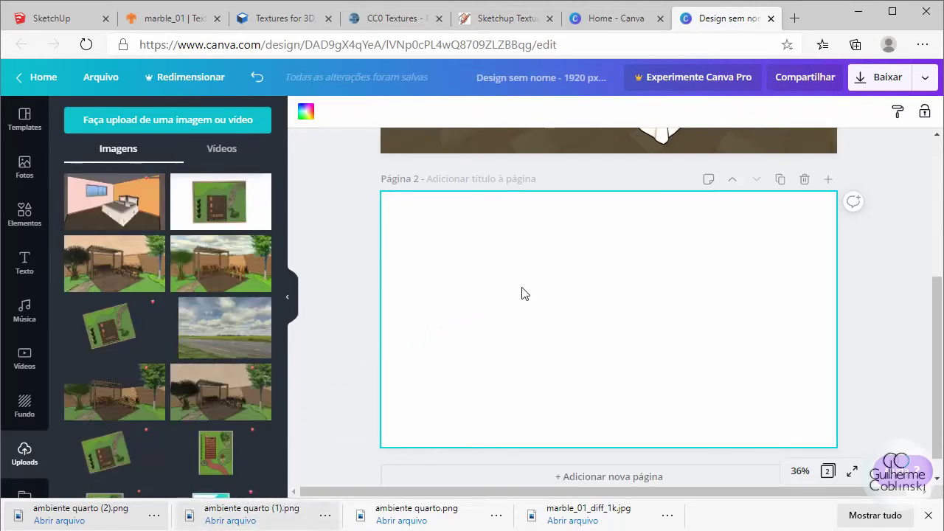
- Crop the floor plan's SketchUp logo and left margin, and move it to page 2's left side
drag(570, 323, 511, 289)
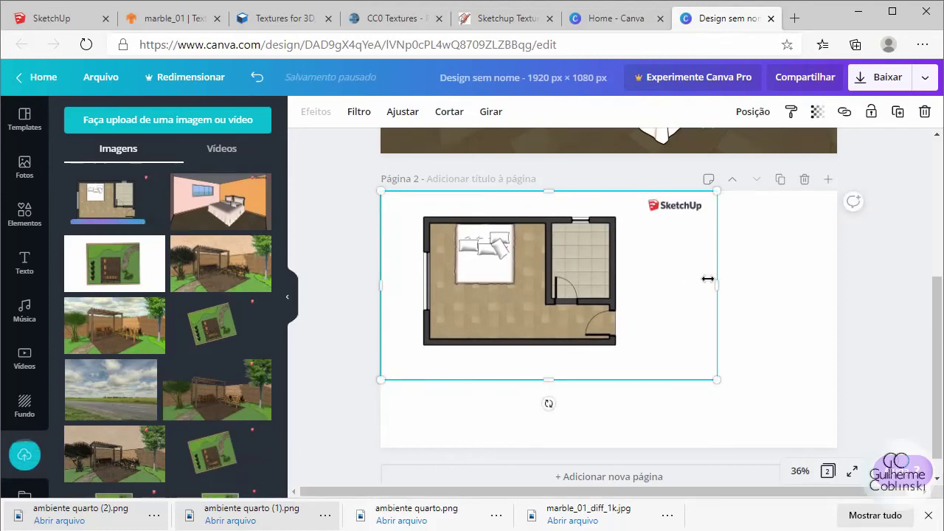
drag(557, 278, 575, 289)
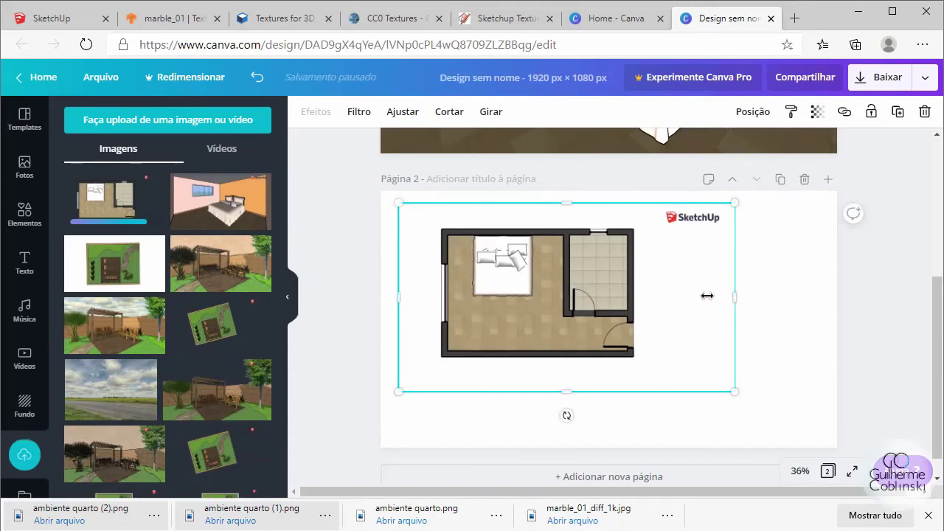
drag(707, 296, 649, 296)
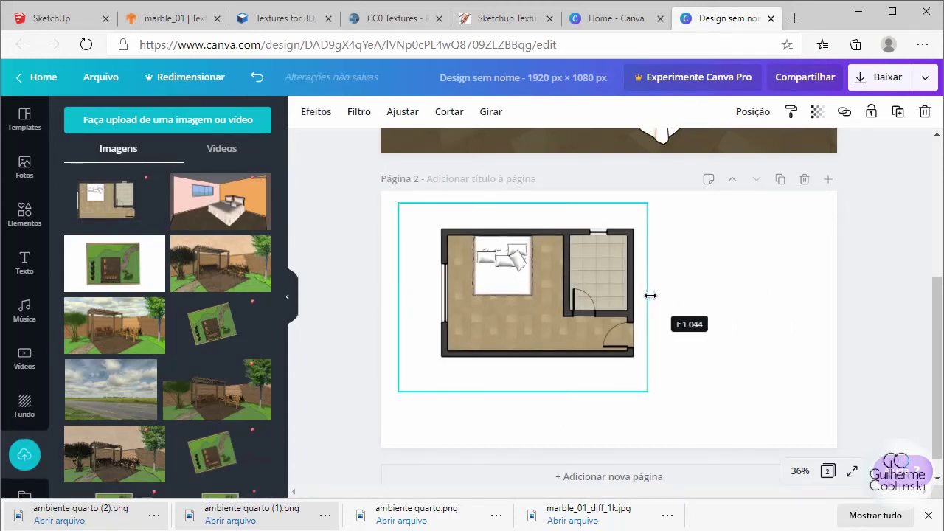
drag(398, 296, 427, 294)
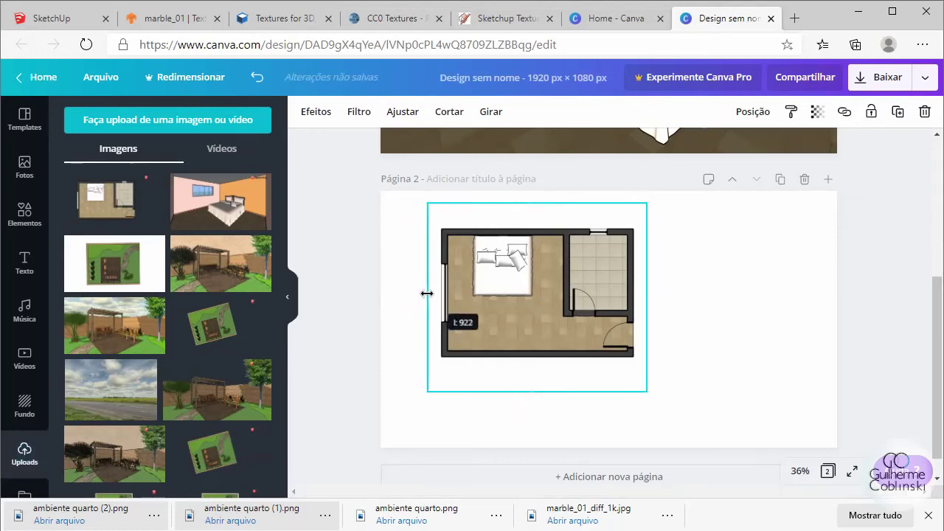
mouse_move(543, 298)
mouse_down()
mouse_move(529, 312)
mouse_move(612, 278)
mouse_move(539, 290)
mouse_move(510, 318)
mouse_up()
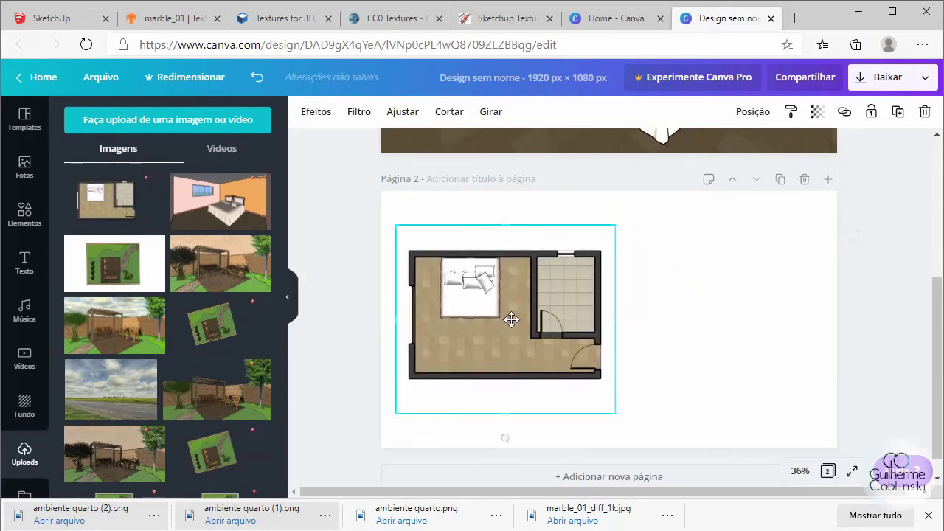
click(344, 346)
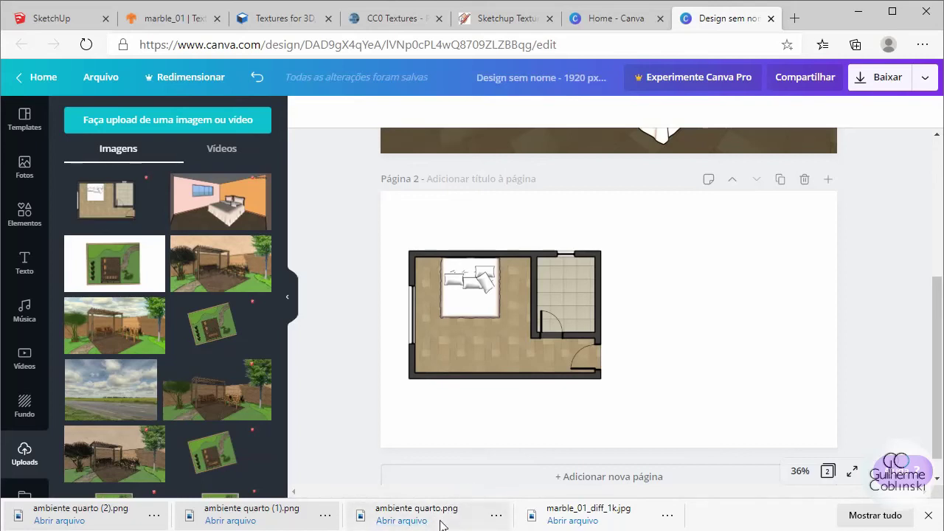
- Add the bedroom elevation to page 2, crop its logo and empty top and bottom
mouse_move(434, 511)
mouse_down()
mouse_move(693, 310)
mouse_move(691, 303)
mouse_up()
drag(619, 320, 642, 320)
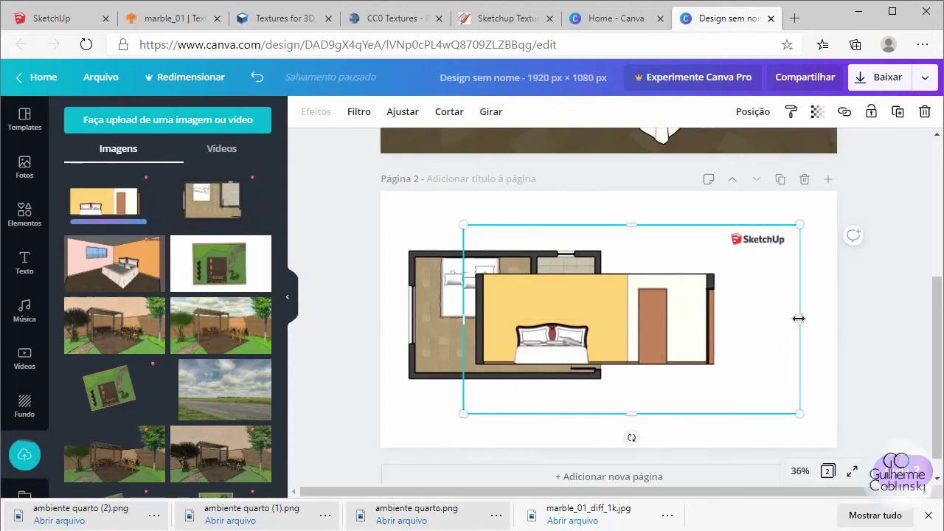
drag(799, 319, 723, 319)
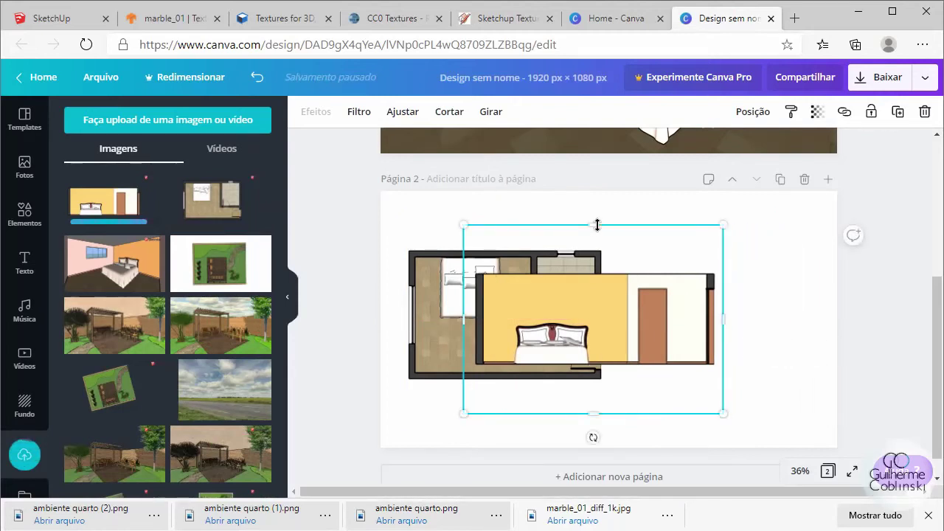
drag(595, 233, 594, 263)
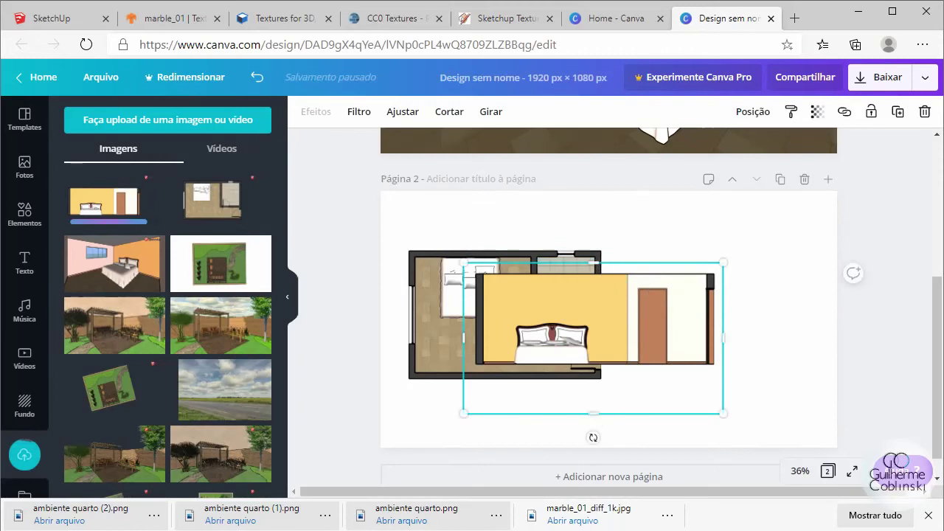
drag(602, 412, 612, 361)
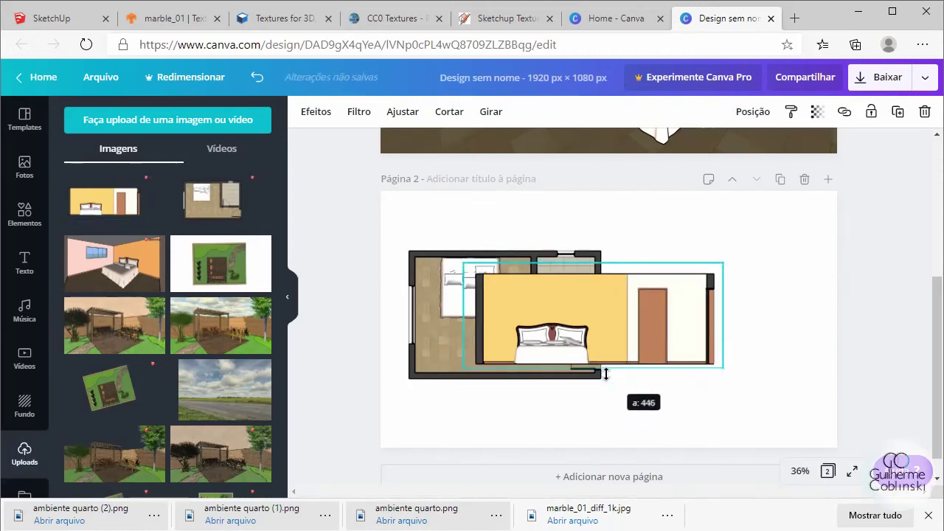
drag(617, 325, 743, 301)
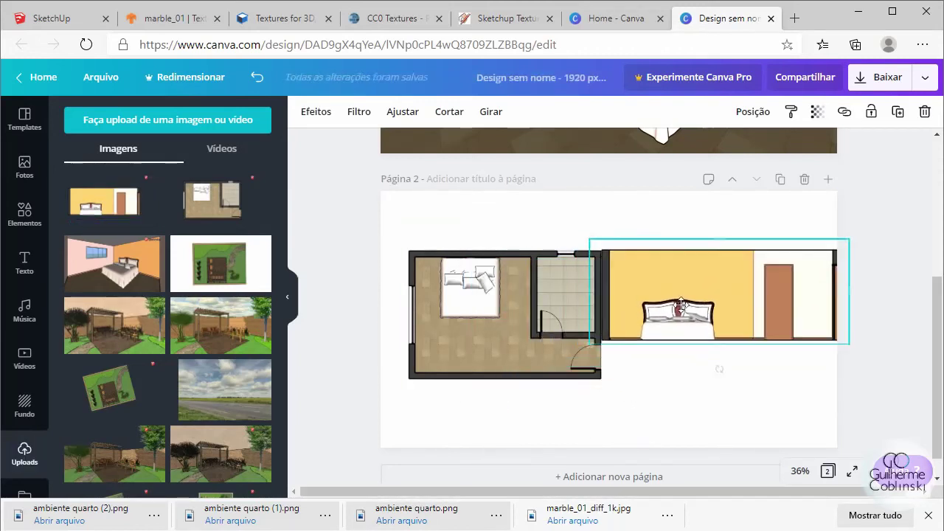
drag(526, 315, 512, 306)
- Shrink the elevation and centre it directly beneath the floor plan using arrow-key nudges
click(804, 302)
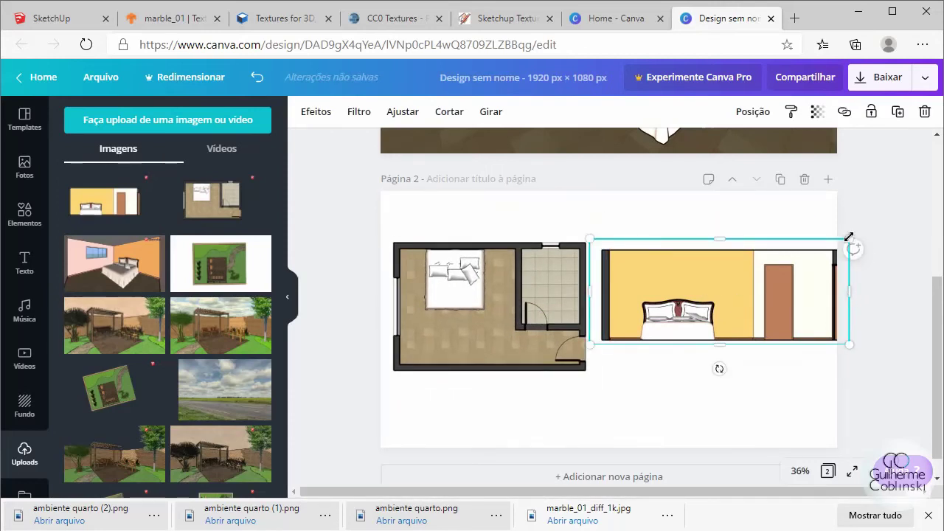
drag(850, 240, 804, 257)
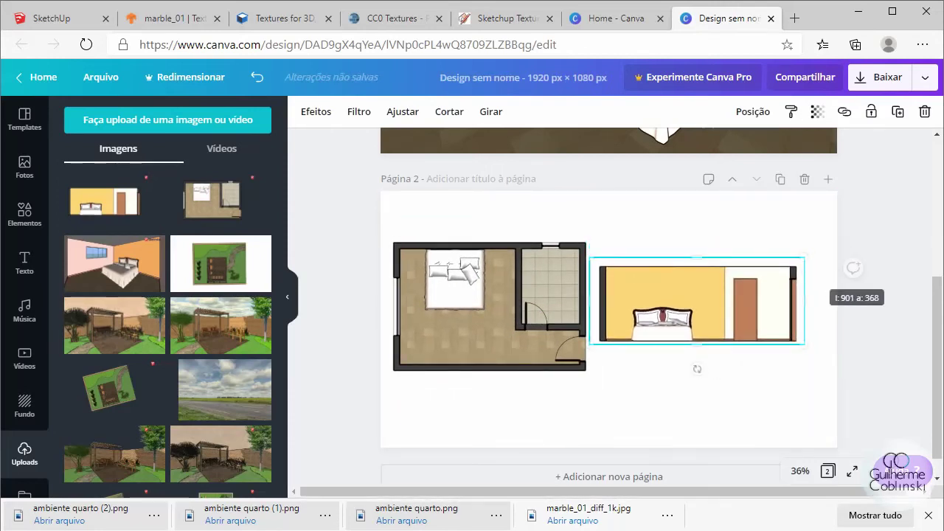
drag(662, 318, 598, 422)
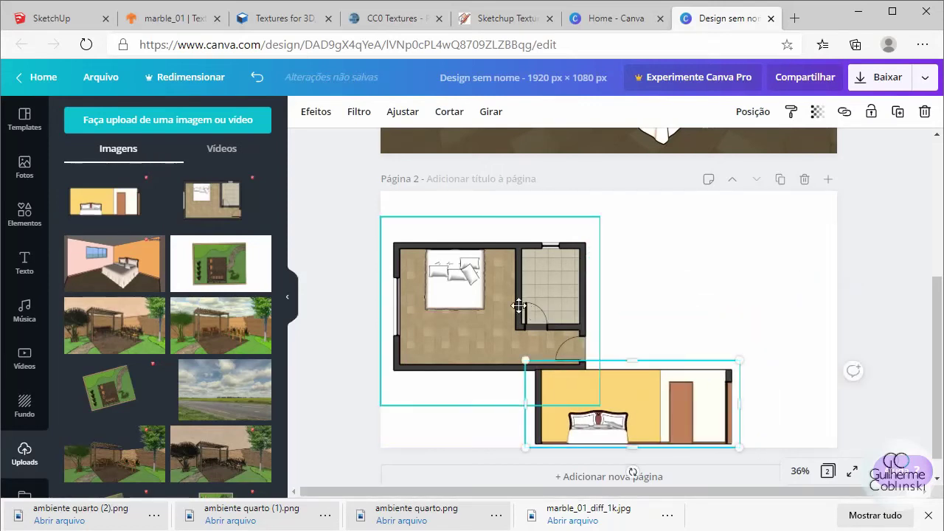
drag(526, 295, 622, 259)
drag(607, 391, 603, 383)
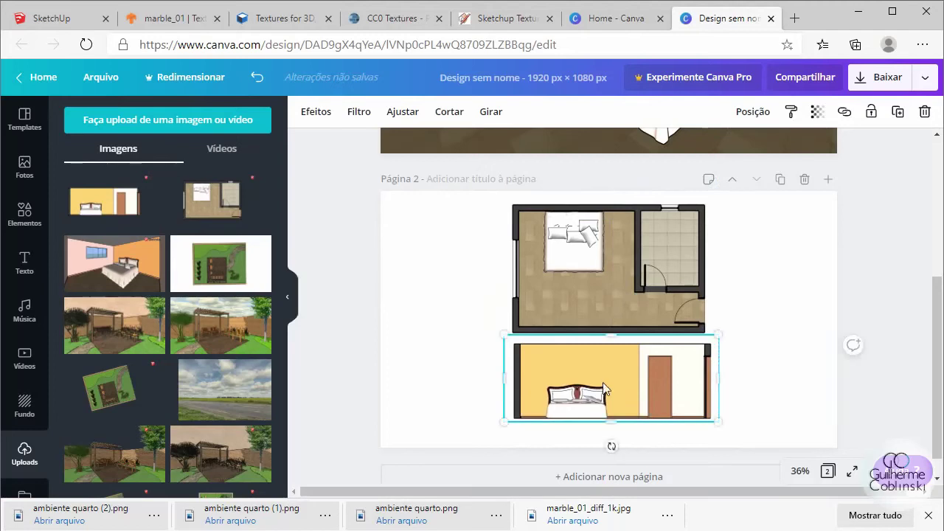
key(Left)
key(Left)
key(Left)
key(Left)
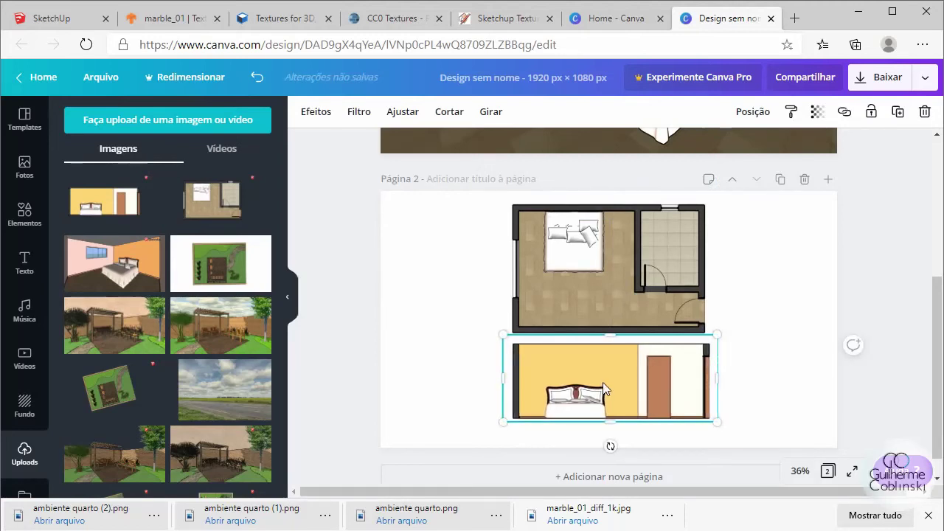
key(Left)
key(Right)
key(Right)
key(Right)
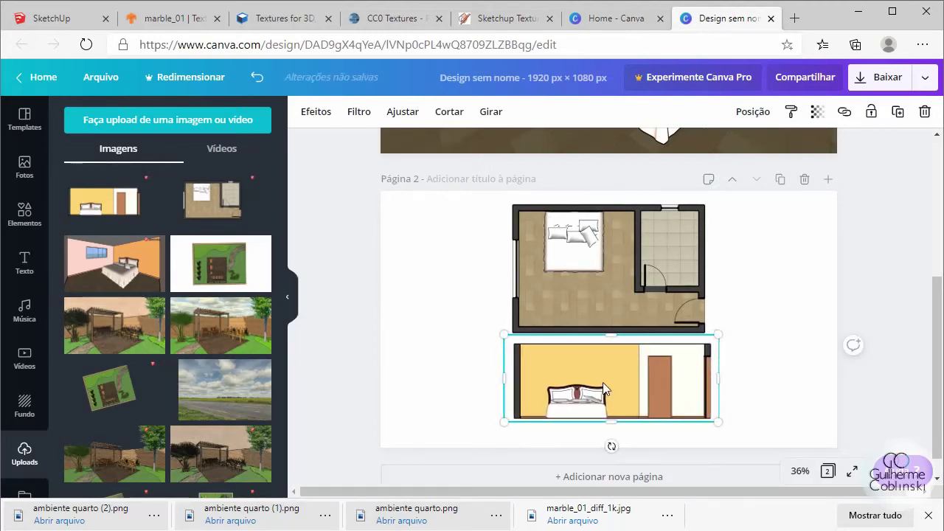
key(Right)
key(Left)
key(Left)
key(Left)
key(Left)
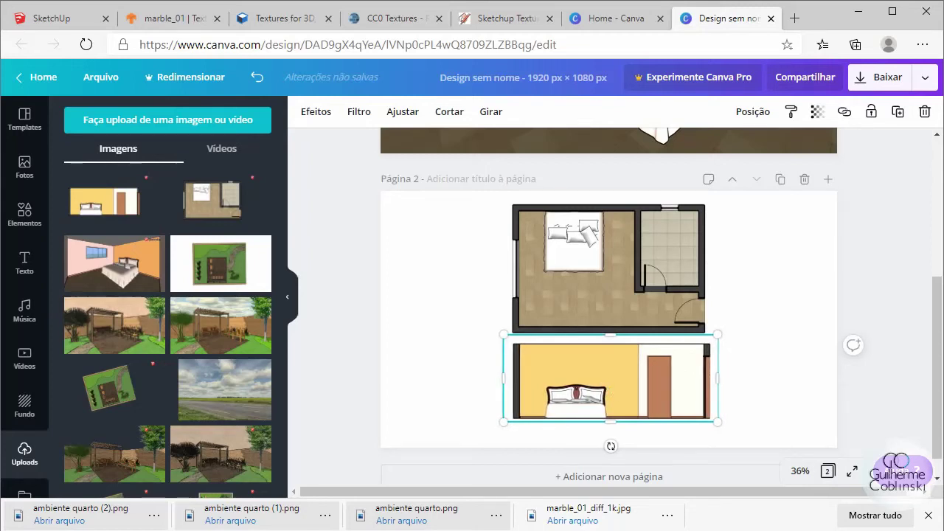
drag(719, 332, 715, 338)
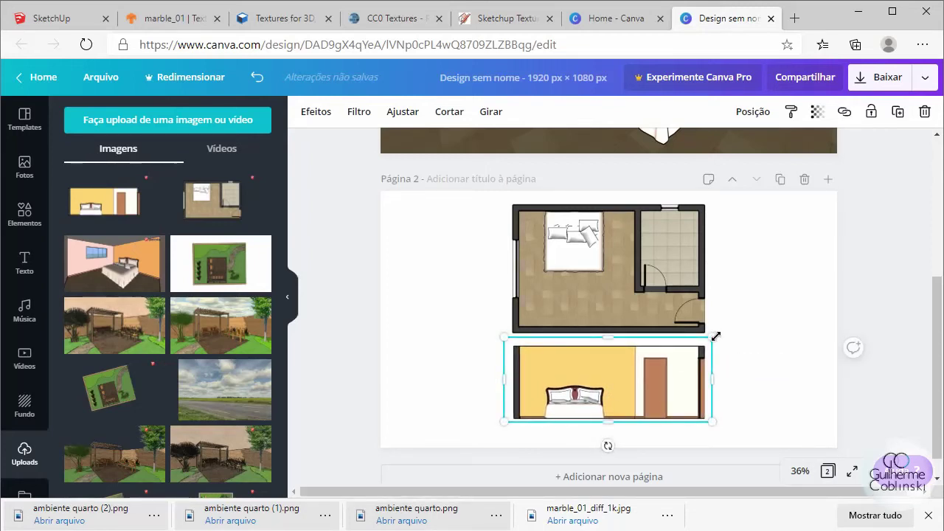
- Move the elevation above the floor plan, lower the plan, and nudge the elevation into edge alignment
click(752, 363)
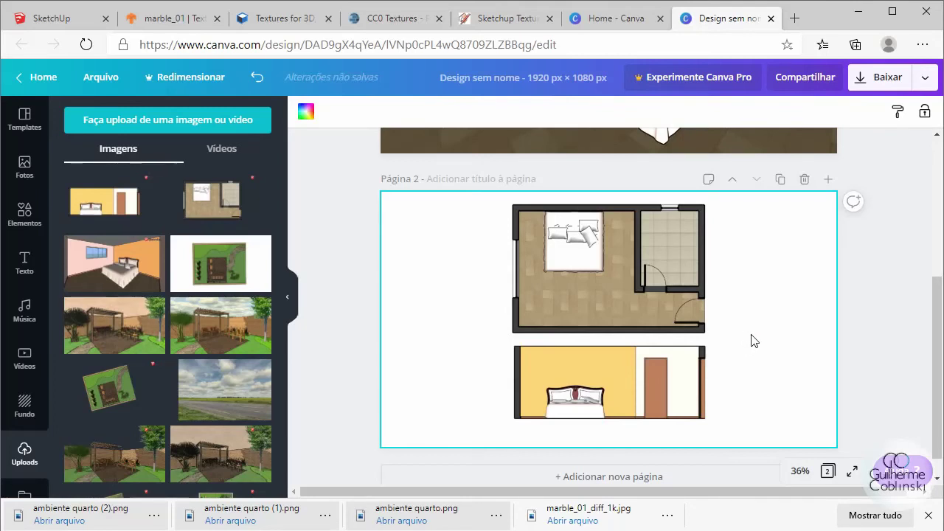
click(649, 362)
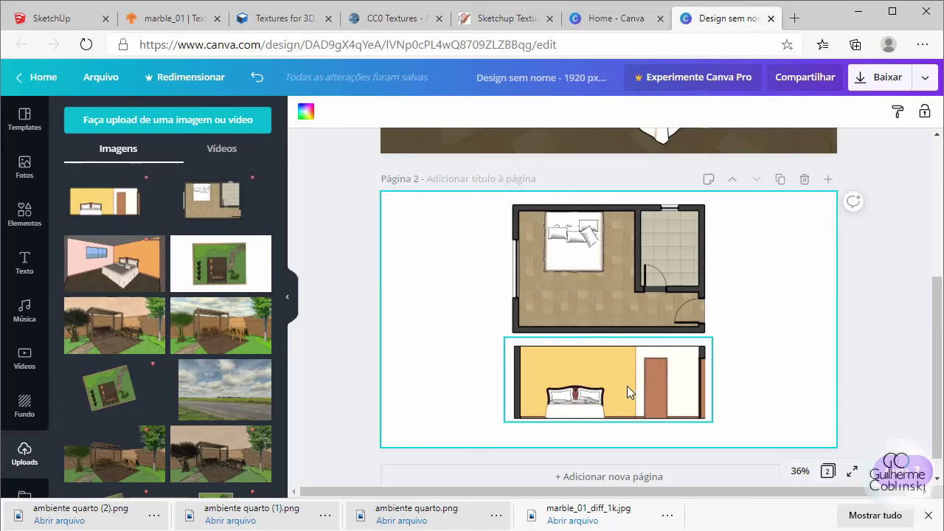
mouse_move(627, 385)
mouse_down()
mouse_move(431, 284)
mouse_move(428, 263)
mouse_up()
drag(613, 277, 601, 379)
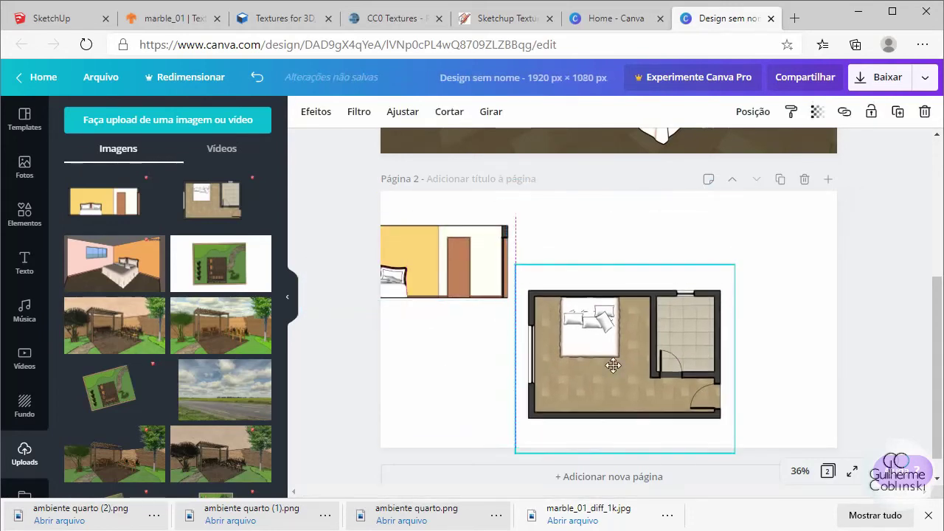
mouse_move(426, 272)
mouse_down()
mouse_move(487, 251)
mouse_move(620, 271)
mouse_up()
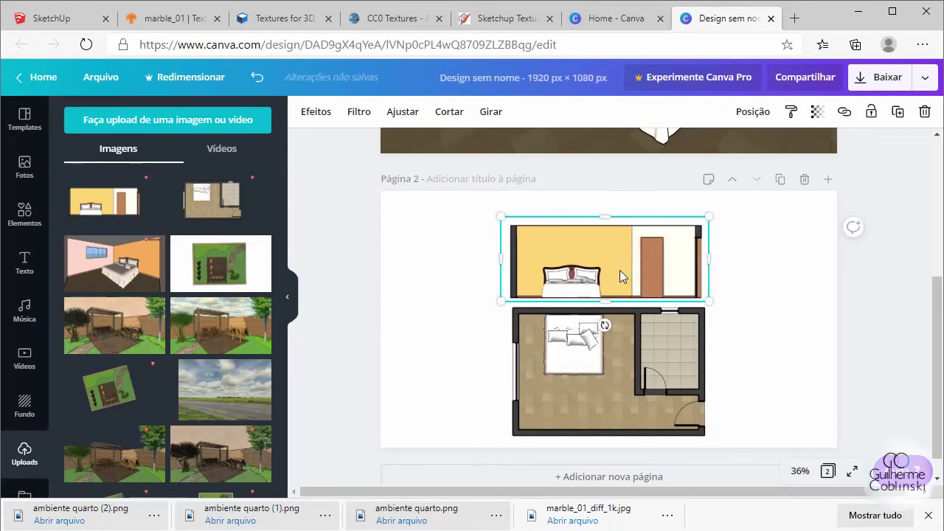
key(Right)
key(Right)
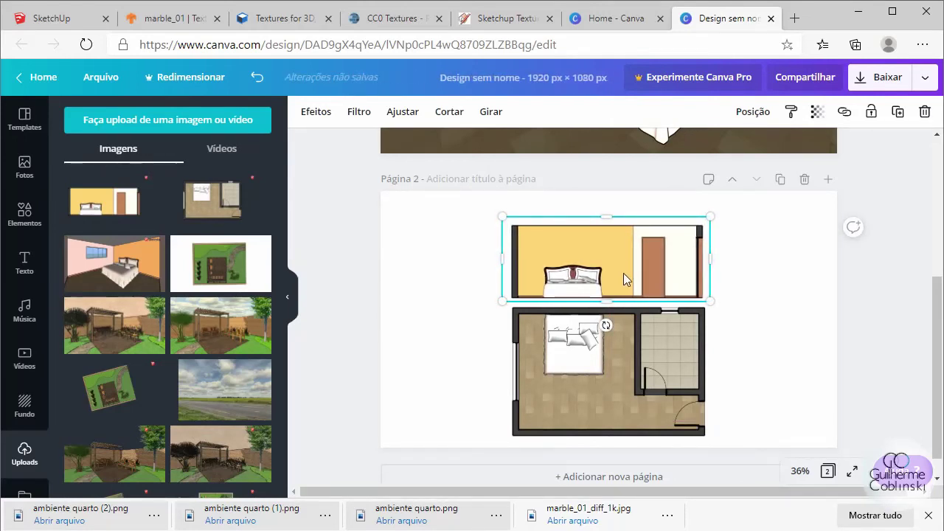
key(Up)
key(Up)
key(Up)
key(Up)
key(Up)
key(Up)
key(Up)
key(Up)
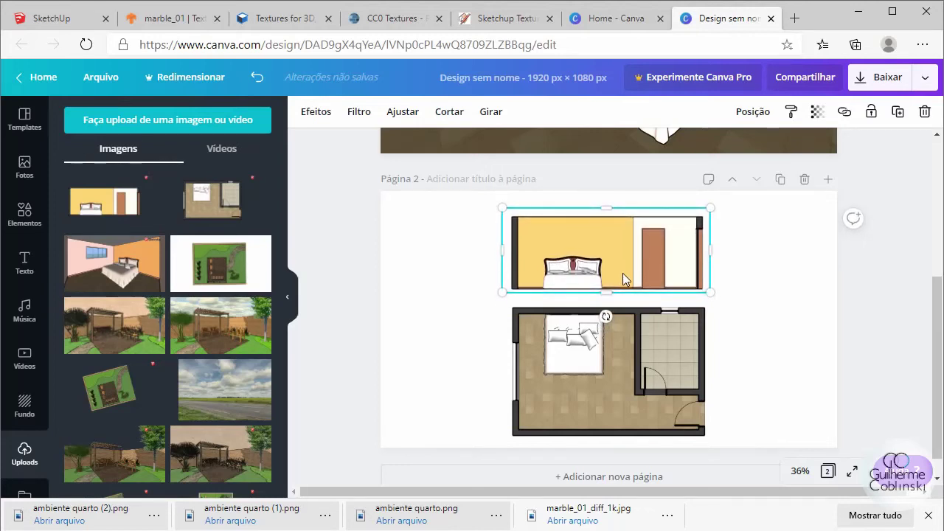
key(Up)
key(Up)
key(Up)
key(Up)
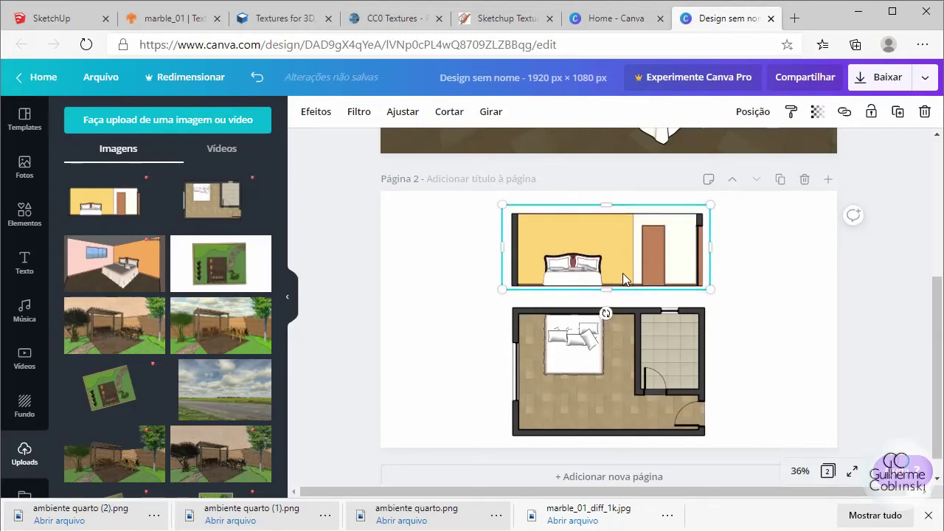
key(Up)
key(Up)
key(Up)
click(675, 289)
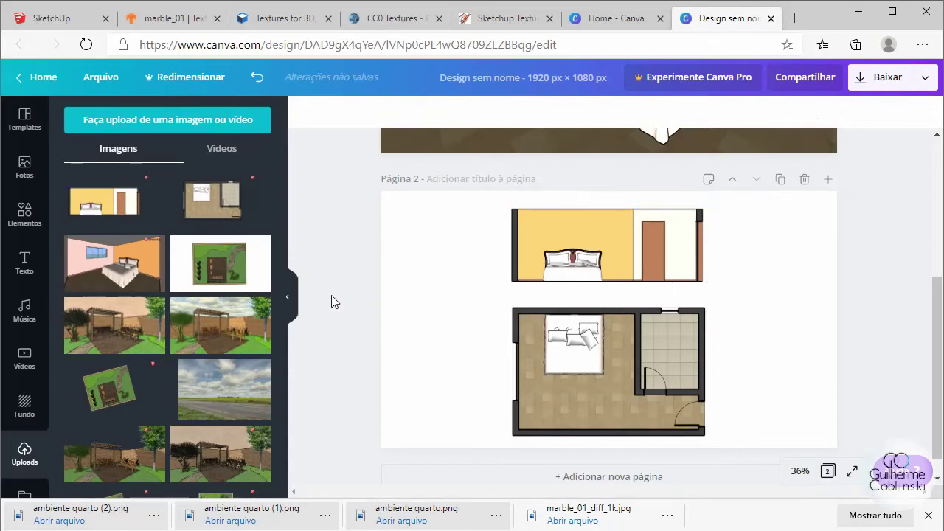
- Add a heading text box to page 2 using the Archivo Black font
click(25, 264)
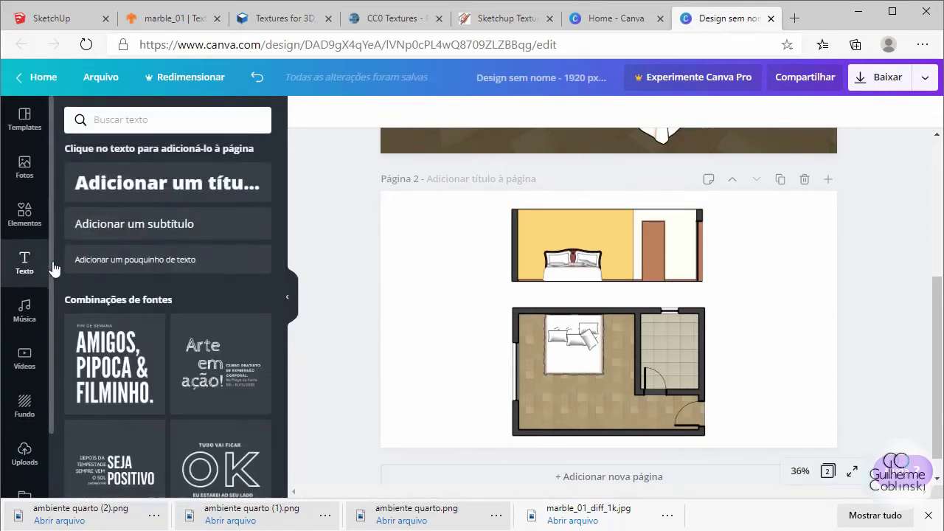
scroll(208, 280, down, 3)
scroll(216, 378, up, 3)
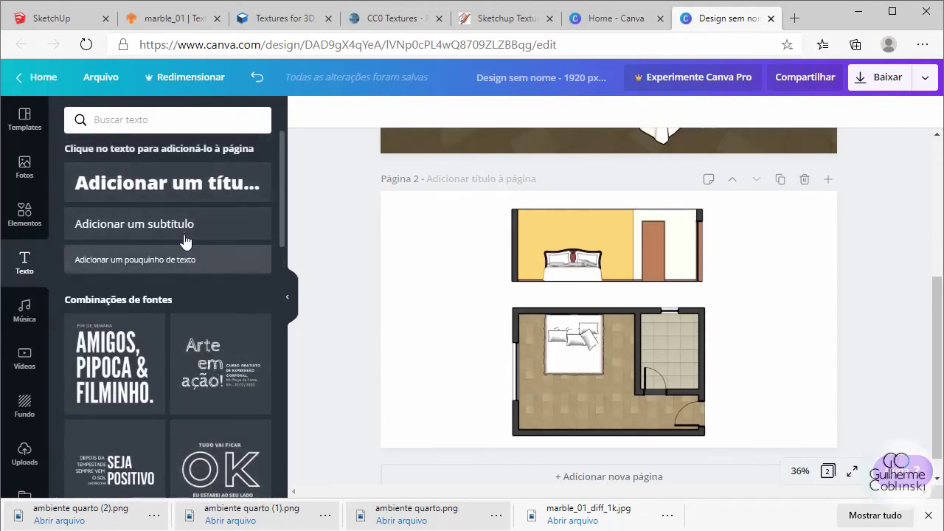
click(191, 185)
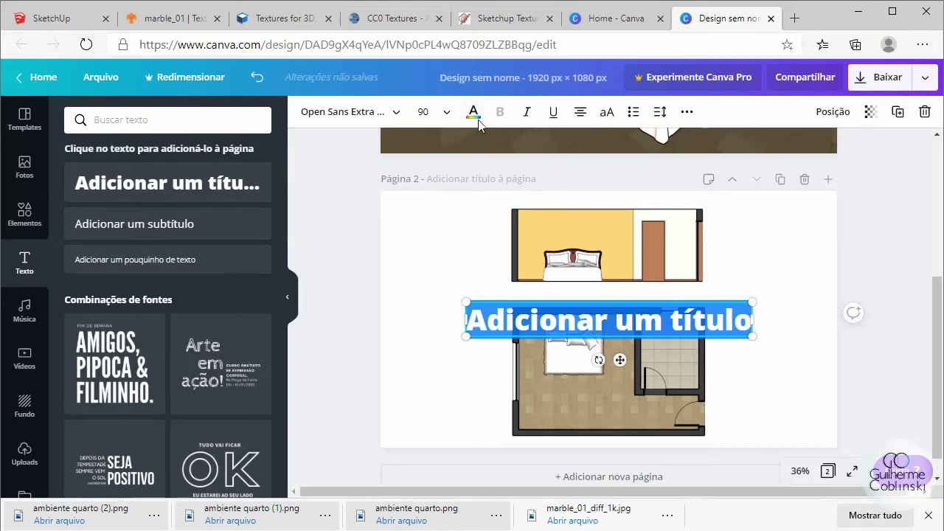
click(369, 116)
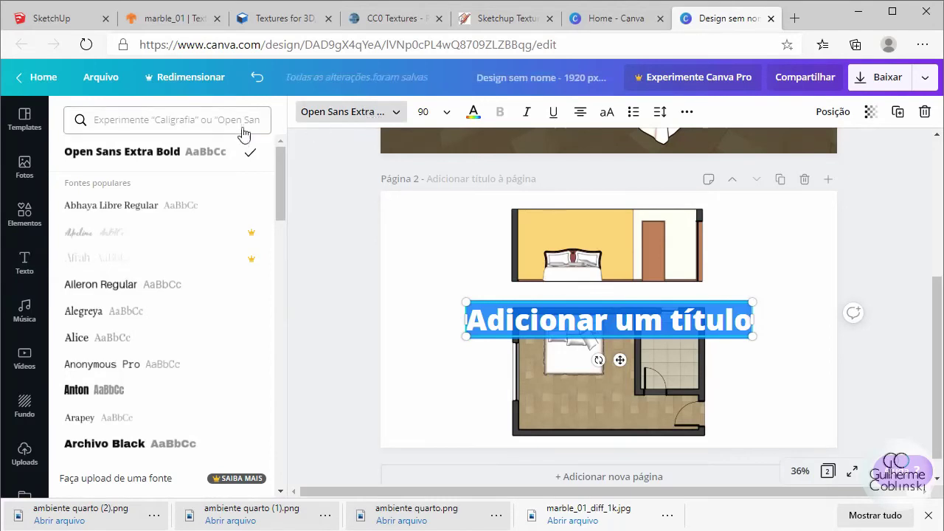
scroll(186, 289, down, 1)
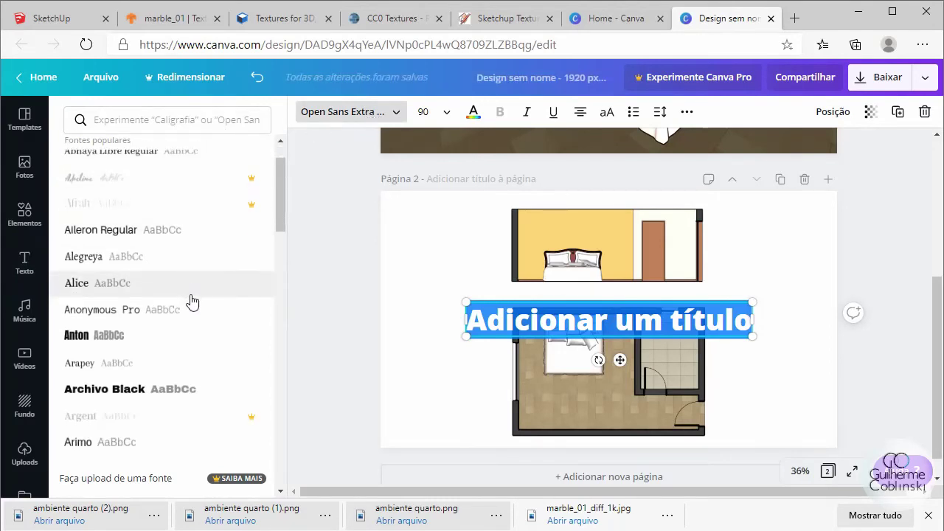
scroll(186, 332, down, 1)
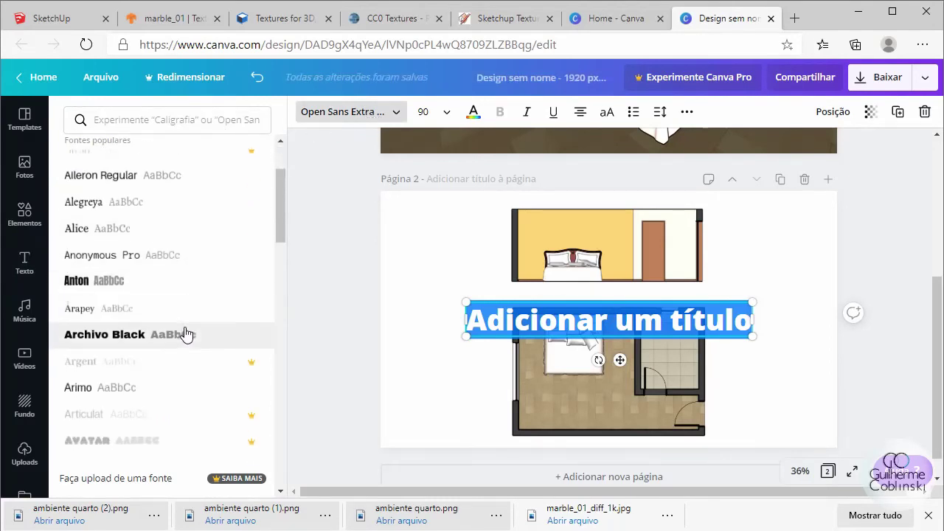
click(125, 339)
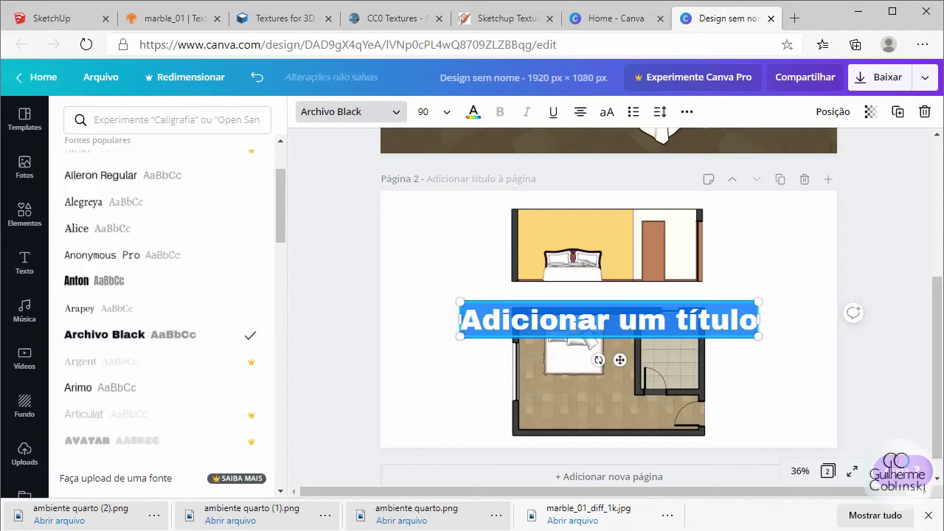
- Replace the heading text with 'Corte' and set its size to 42
click(755, 322)
mouse_move(755, 322)
mouse_down()
mouse_move(431, 326)
mouse_move(764, 323)
mouse_up()
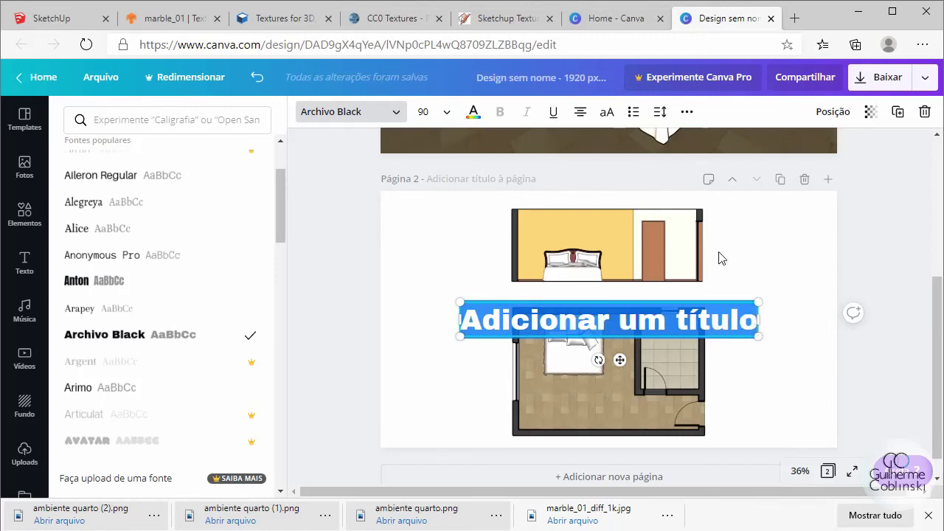
text(Co)
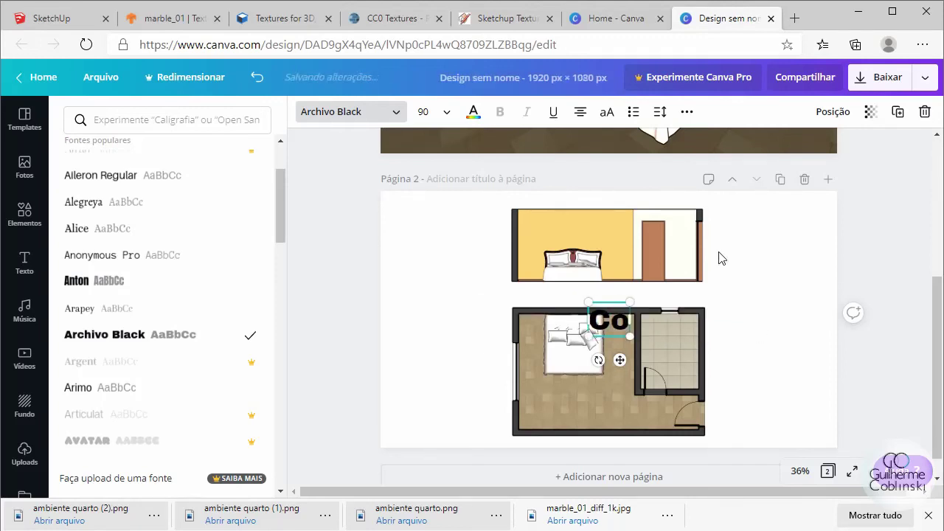
text(rte)
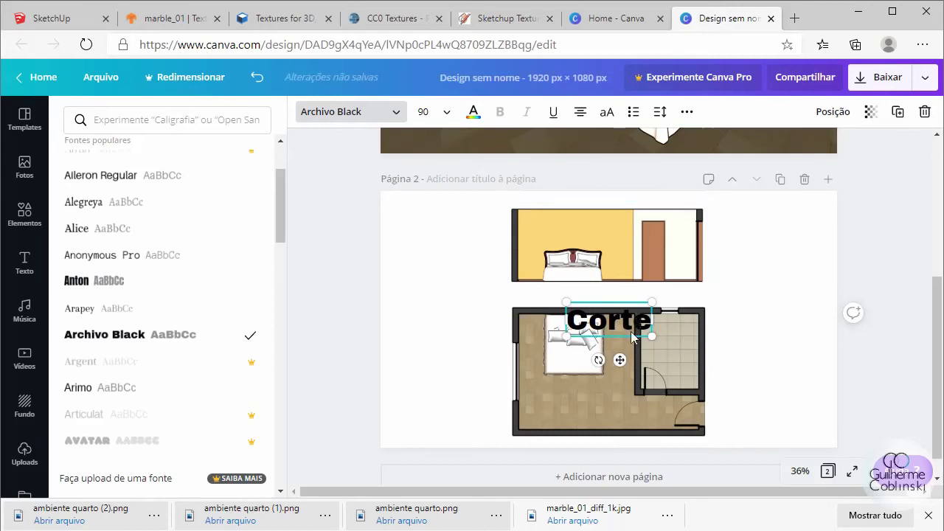
key(ctrl+a)
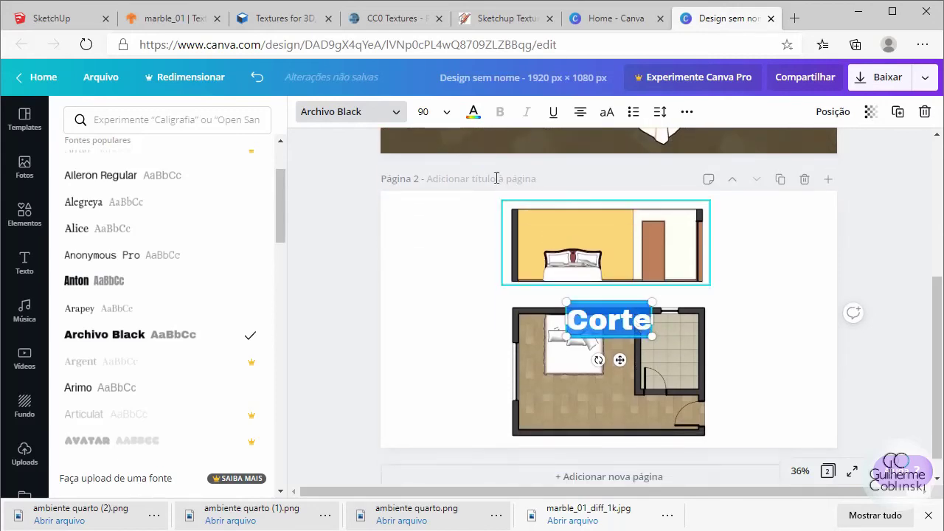
click(446, 113)
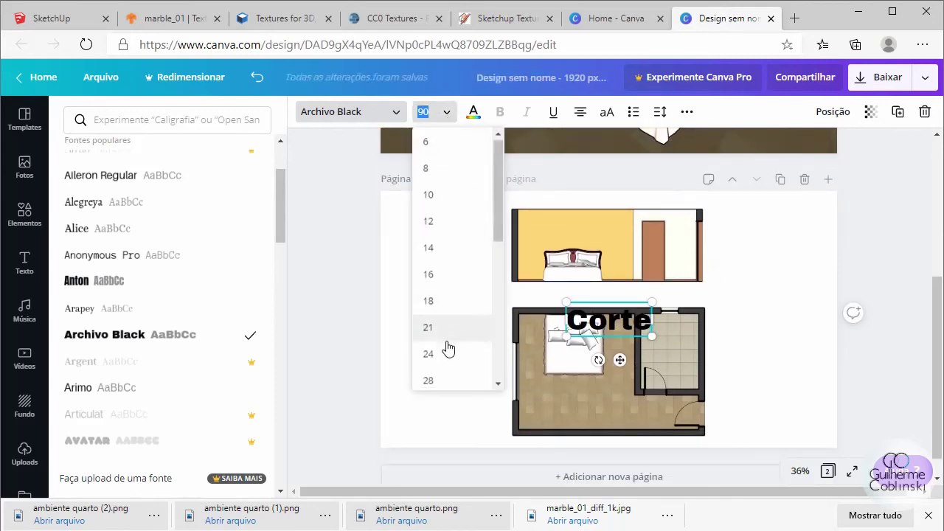
scroll(449, 336, down, 2)
click(445, 308)
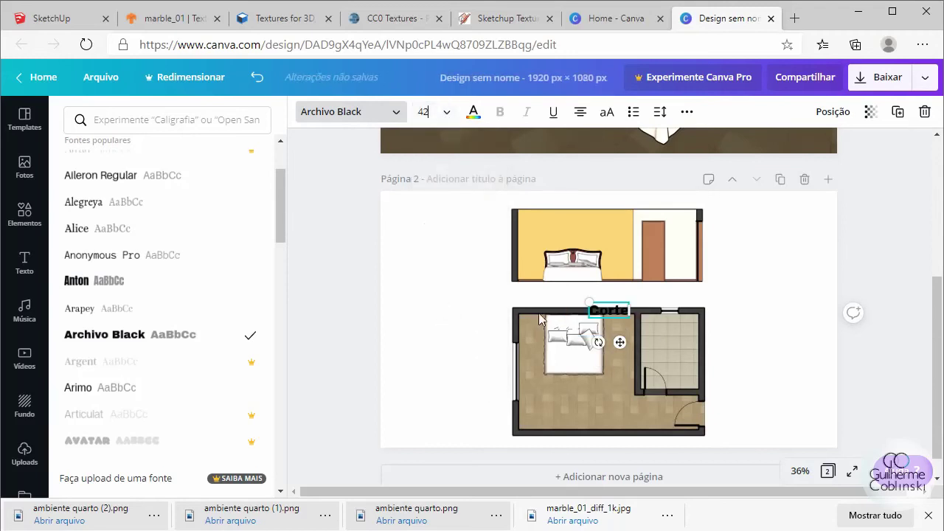
key(Escape)
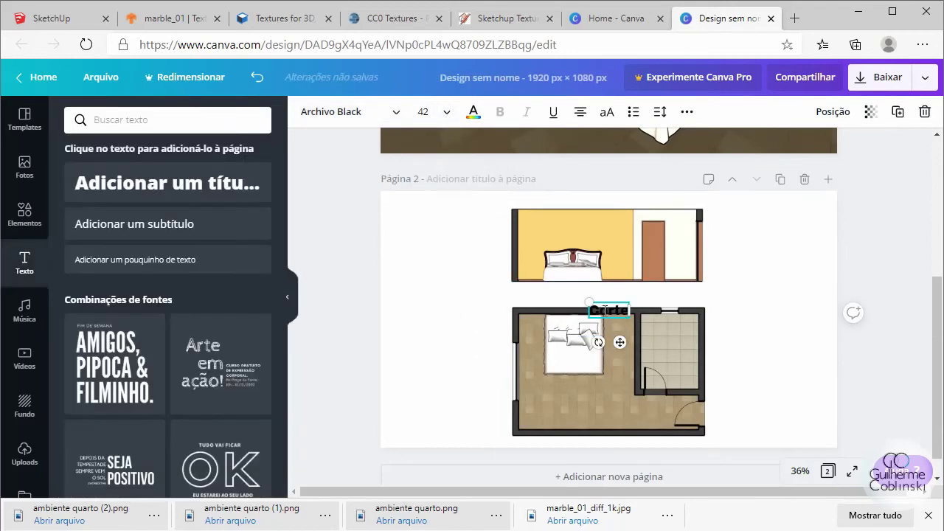
- Fit the Corte label in the gap under the elevation, left-aligned, with the floor plan beneath
drag(609, 310, 526, 289)
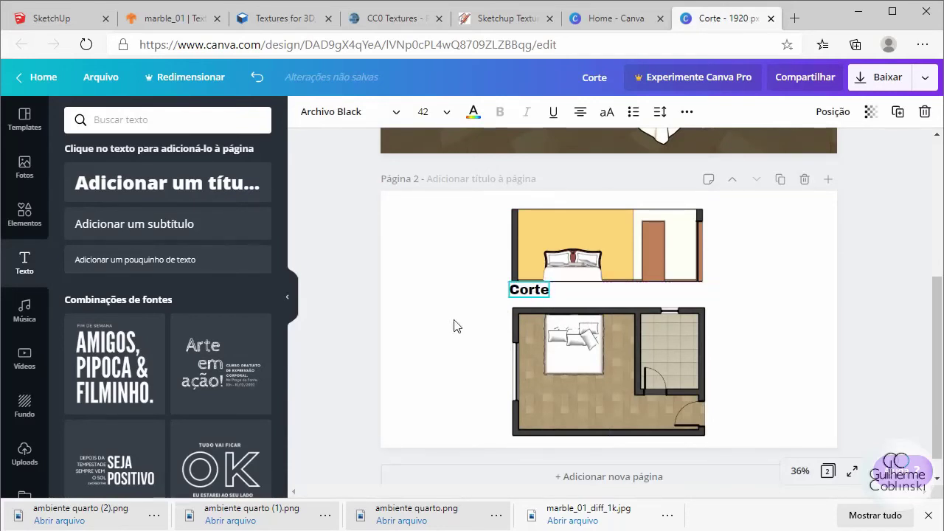
click(563, 367)
drag(579, 363, 579, 354)
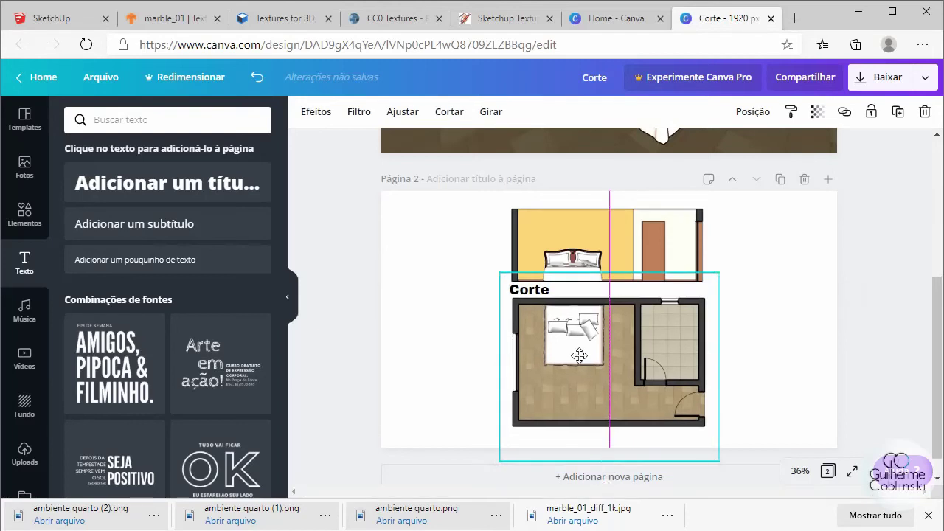
click(582, 238)
mouse_move(582, 238)
mouse_down()
mouse_move(590, 233)
mouse_move(596, 252)
mouse_up()
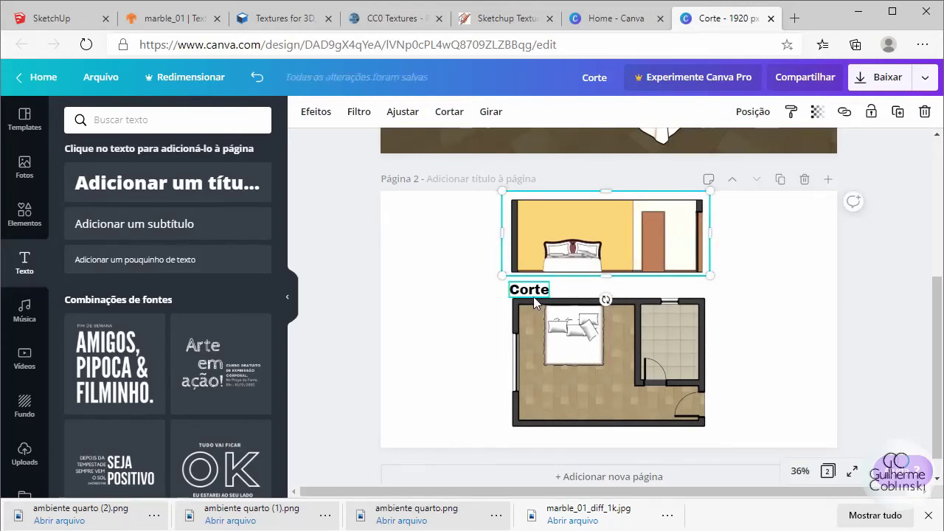
drag(533, 297, 536, 289)
click(458, 312)
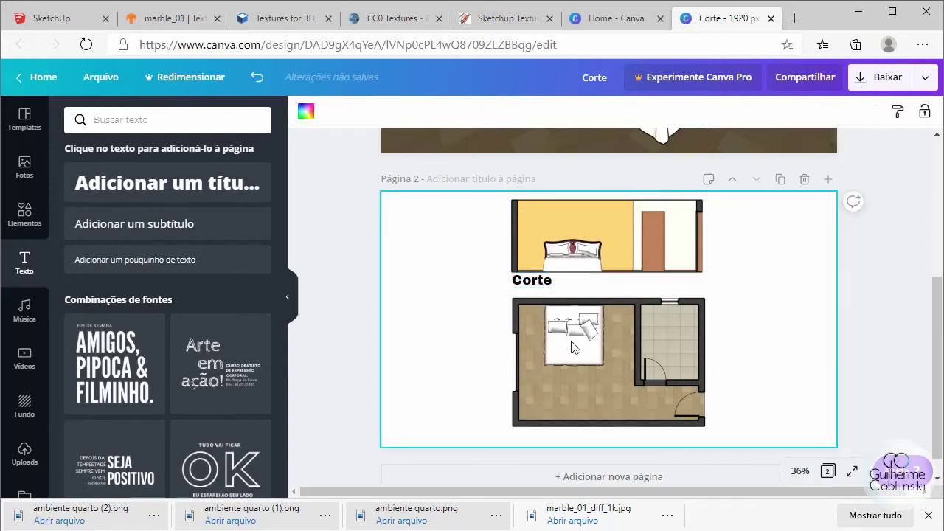
drag(580, 355, 580, 352)
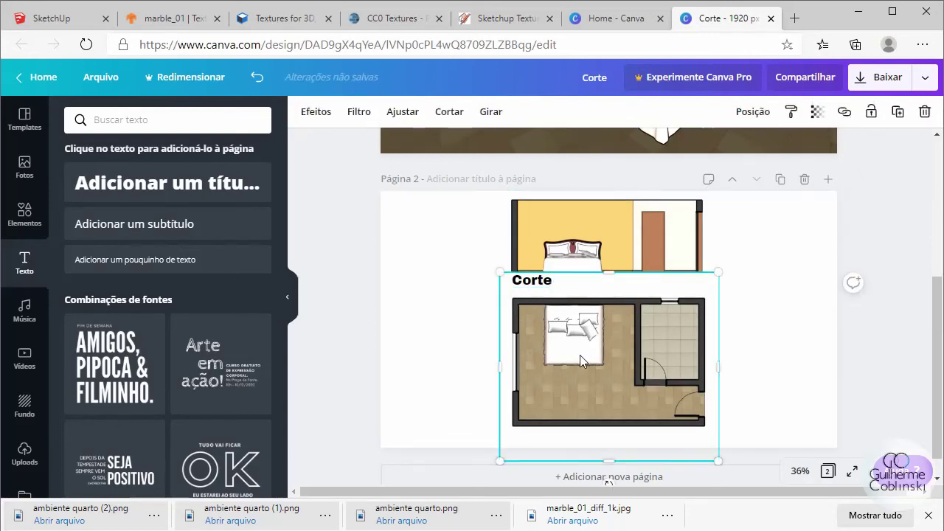
click(411, 362)
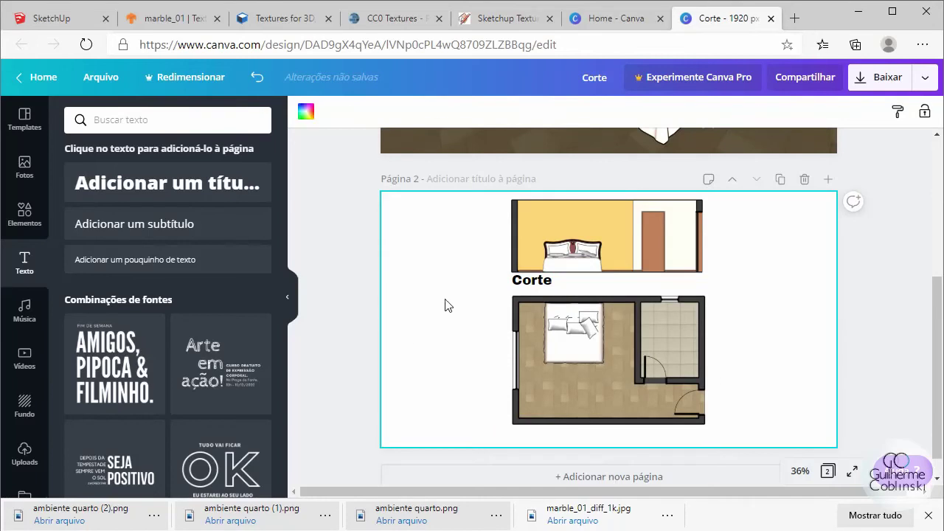
click(525, 283)
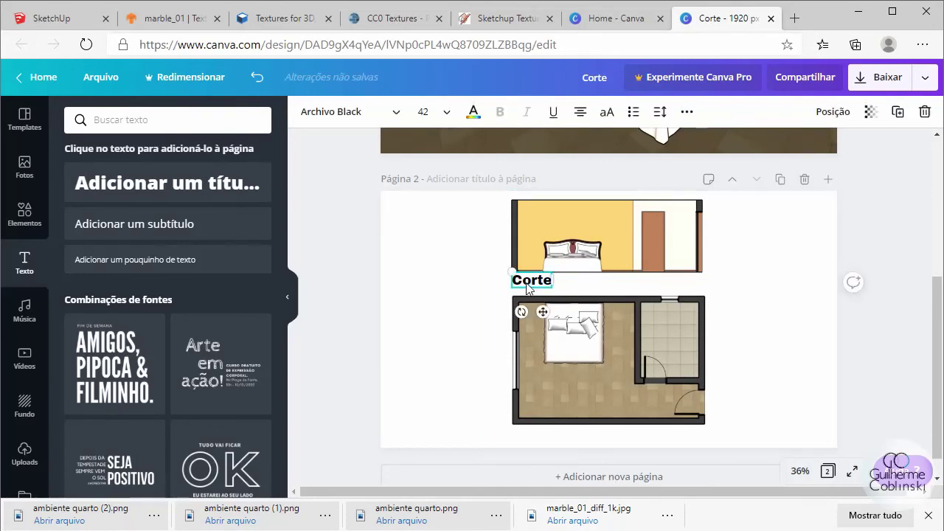
- Duplicate the Corte label below the floor plan and retitle the copy 'Planta'
alt+drag(528, 288, 531, 439)
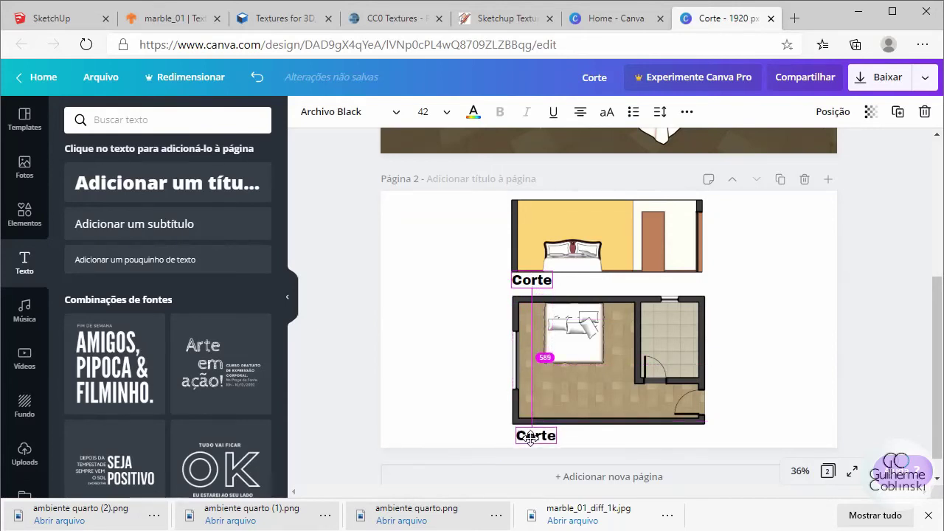
double_click(541, 435)
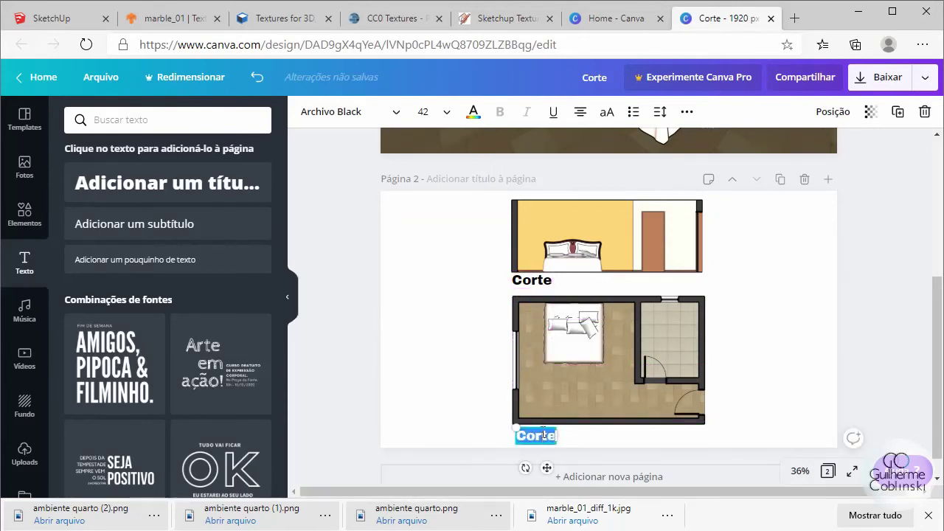
text(P)
text(lanta)
click(767, 322)
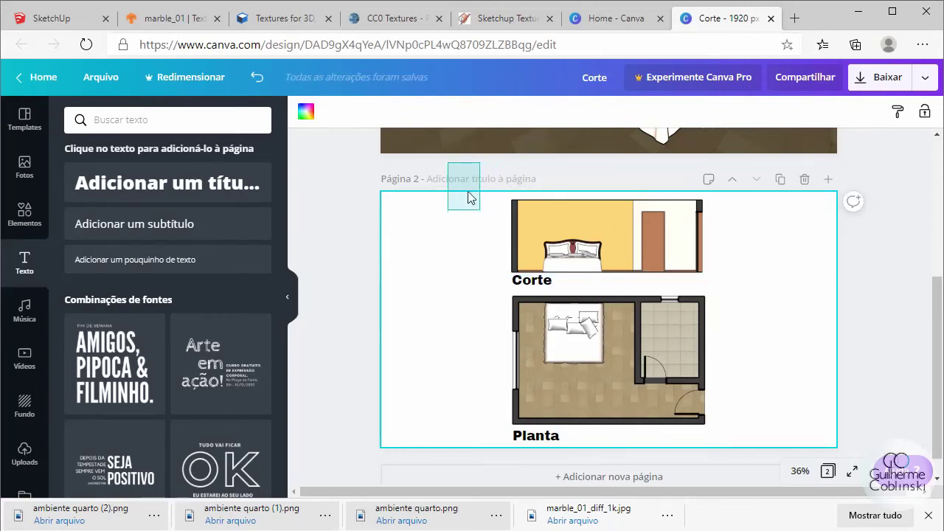
- Select everything on page 2, shrink it slightly, and nudge it down two steps
click(456, 164)
mouse_move(462, 178)
mouse_down()
mouse_move(762, 486)
mouse_move(760, 476)
mouse_up()
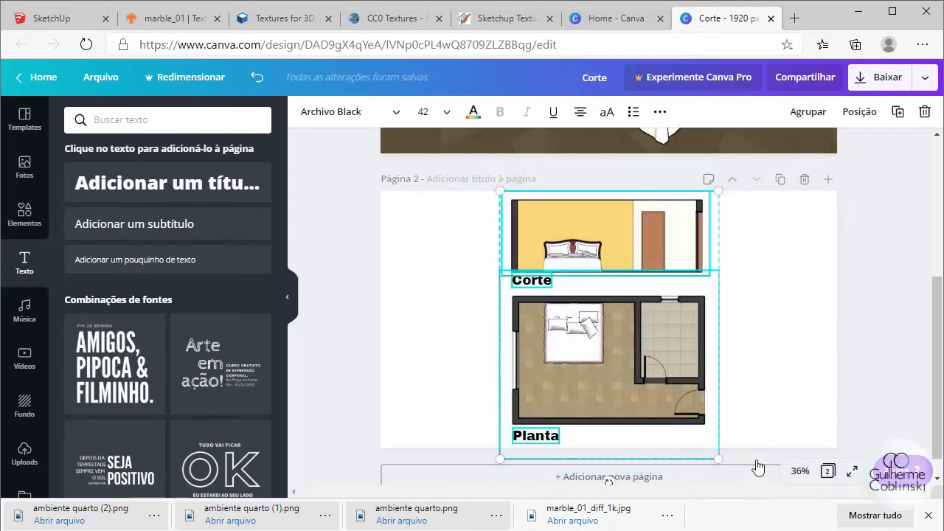
drag(713, 455, 696, 448)
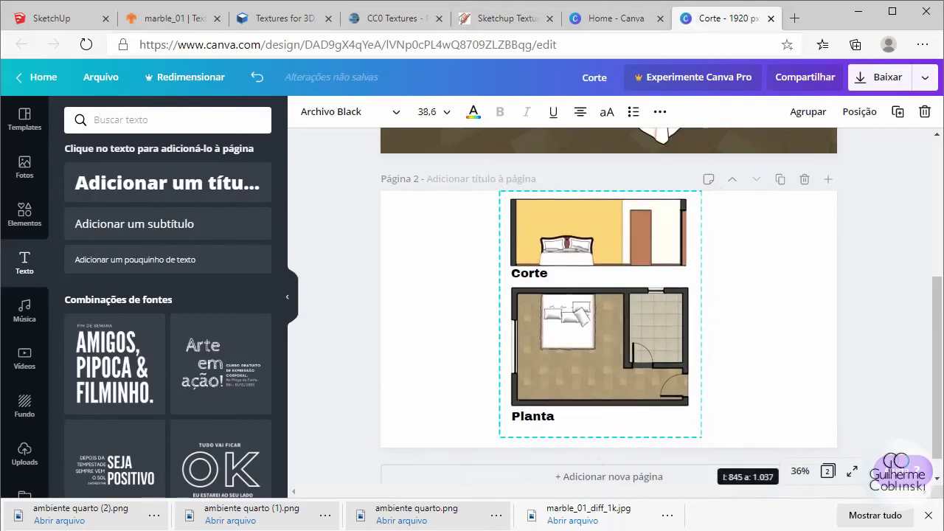
key(Down)
key(Down)
key(Down)
key(Down)
key(Down)
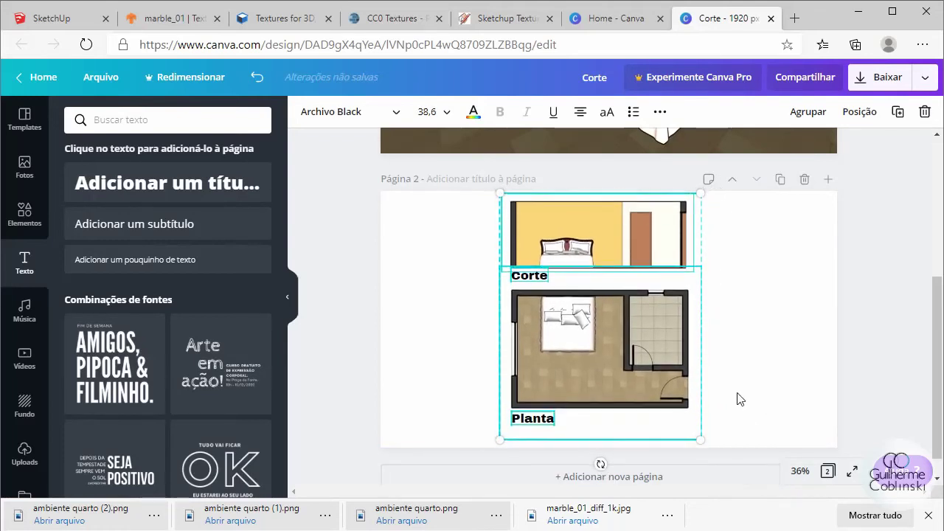
key(Down)
key(Down)
key(Down)
key(Down)
key(Down)
key(Down)
key(Down)
key(Down)
key(Down)
key(Down)
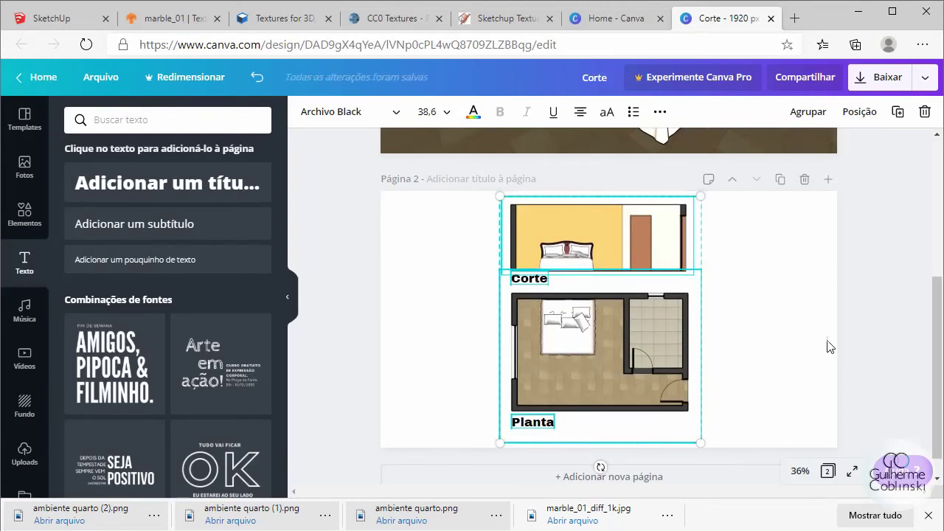
click(804, 323)
- Check the design and bring up the Baixar download options
scroll(664, 388, up, 2)
scroll(673, 387, up, 2)
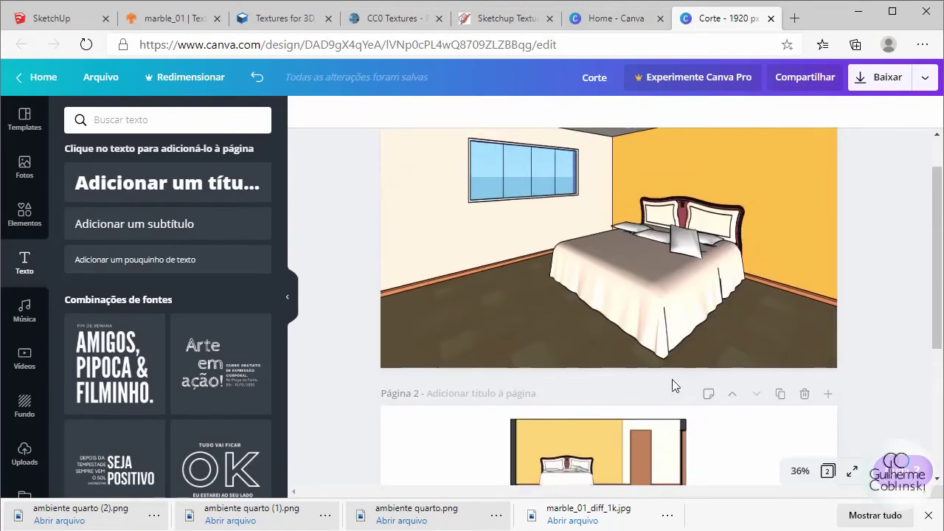
scroll(607, 238, down, 3)
scroll(604, 239, down, 2)
scroll(604, 240, up, 3)
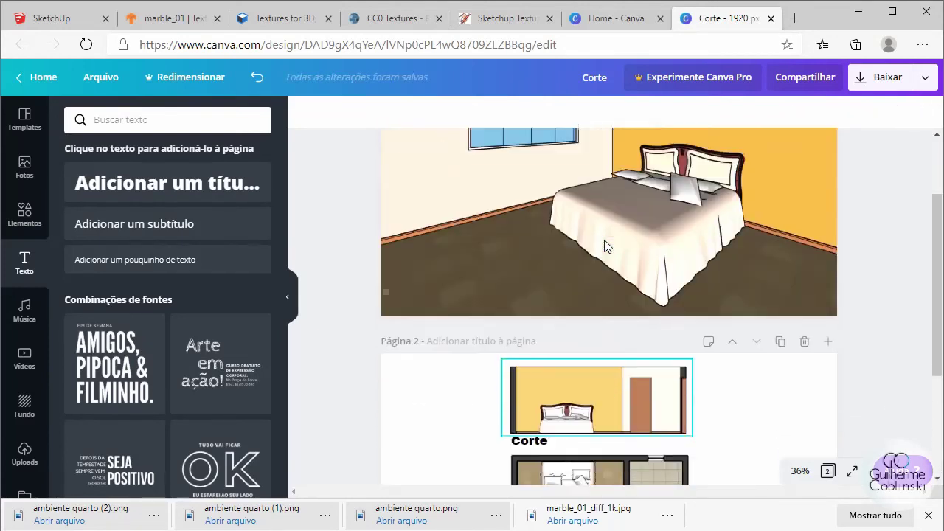
scroll(604, 240, up, 1)
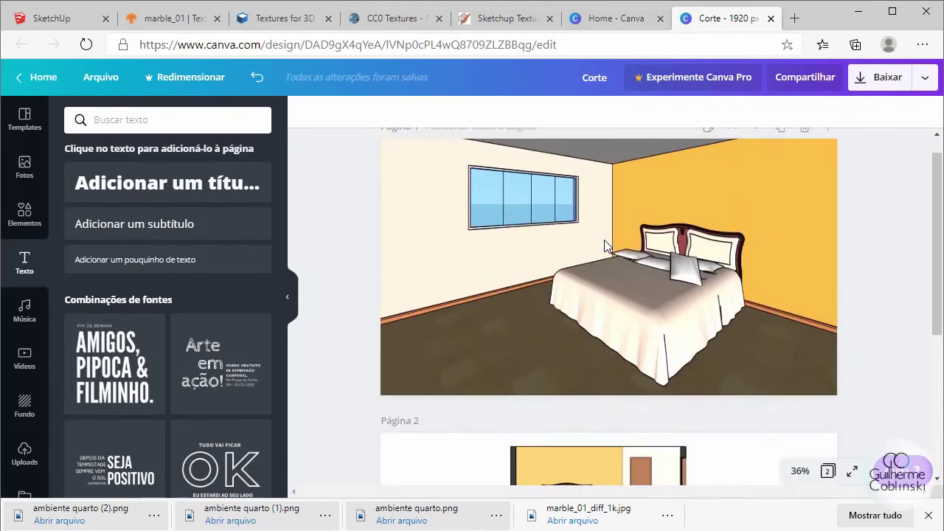
click(862, 86)
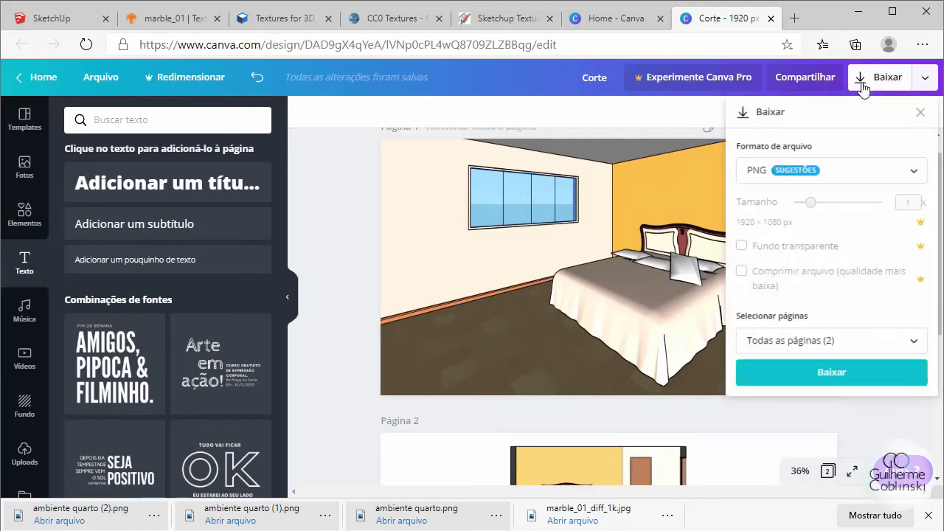
- Download both pages as JPG into Corte.zip and dismiss the Canva Pro pop-up
click(851, 175)
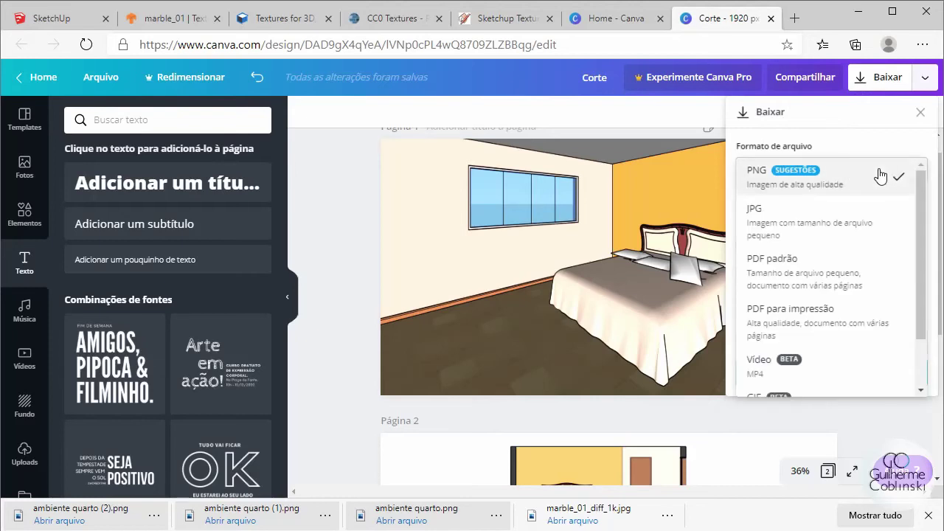
click(803, 233)
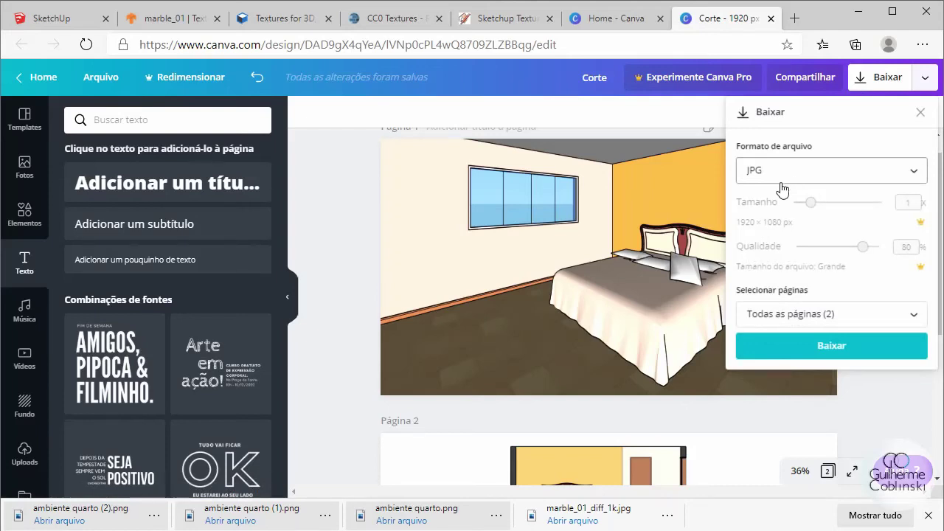
click(825, 354)
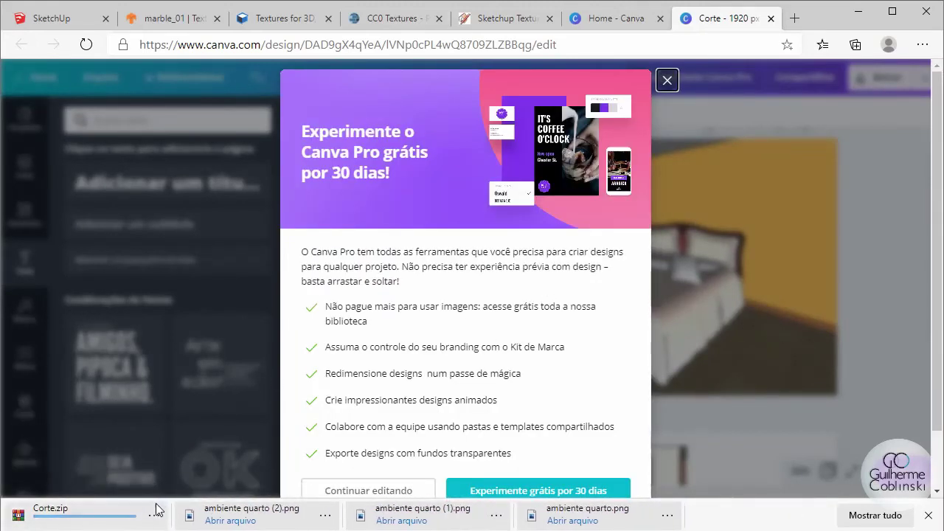
click(666, 80)
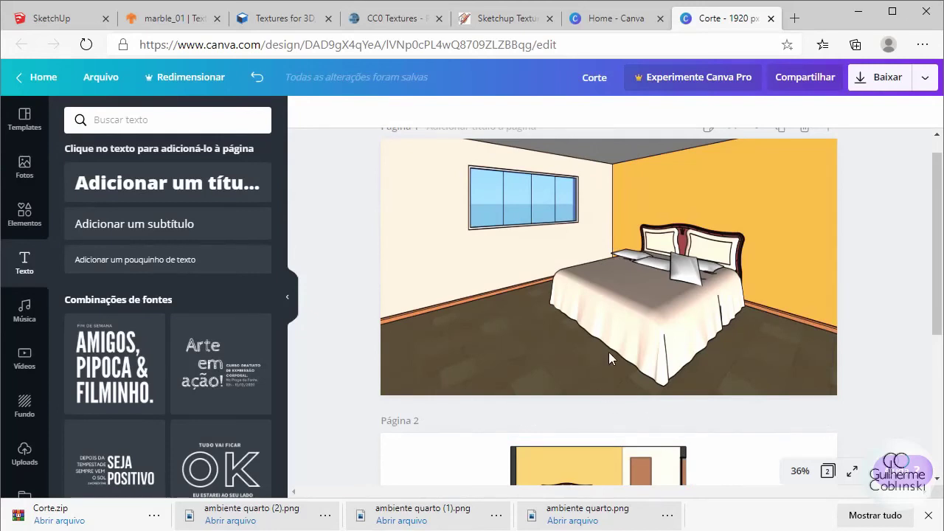
- Return to SketchUp and display the Scene 2 top-down bedroom floor plan with measuring tools ready
click(53, 22)
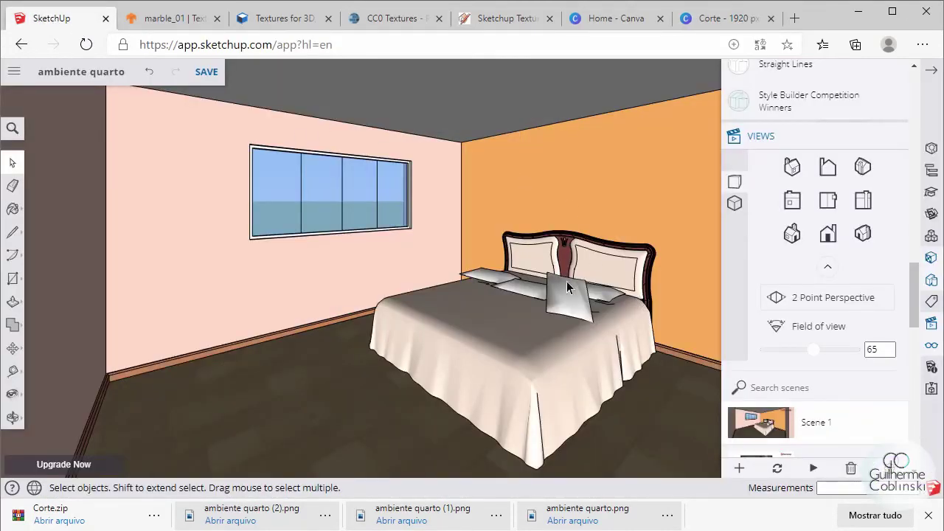
scroll(789, 322, down, 3)
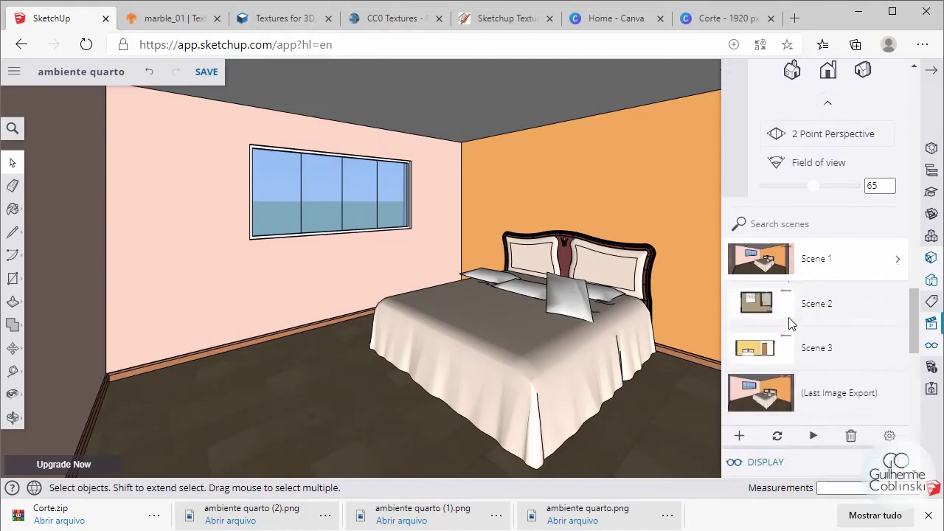
scroll(822, 285, down, 2)
scroll(849, 236, up, 1)
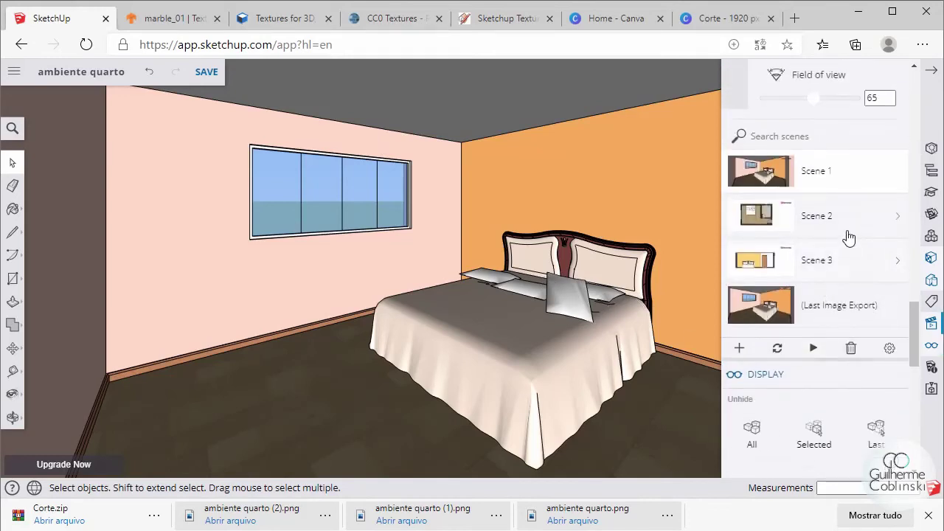
click(780, 224)
scroll(780, 223, down, 3)
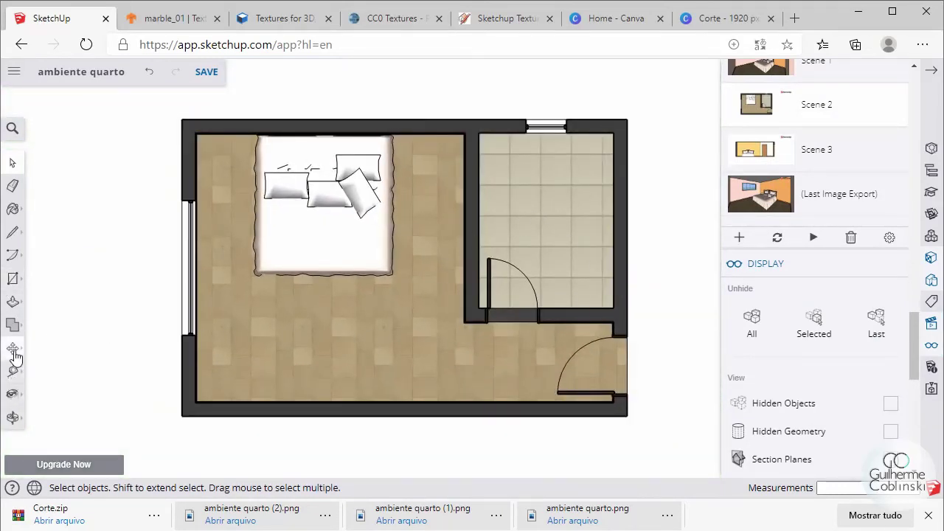
click(14, 374)
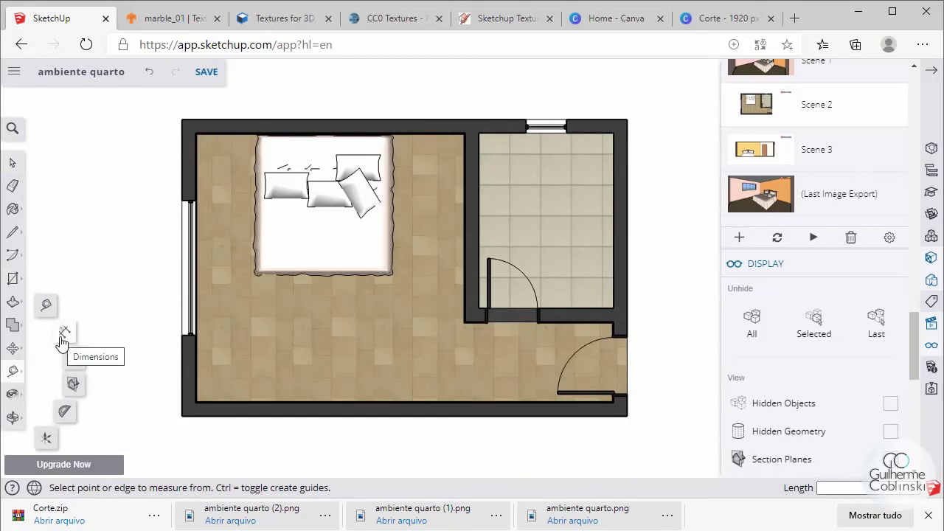
- Start a left-wall dimension with the Dimension tool, then cancel the unfinished attempt
click(63, 342)
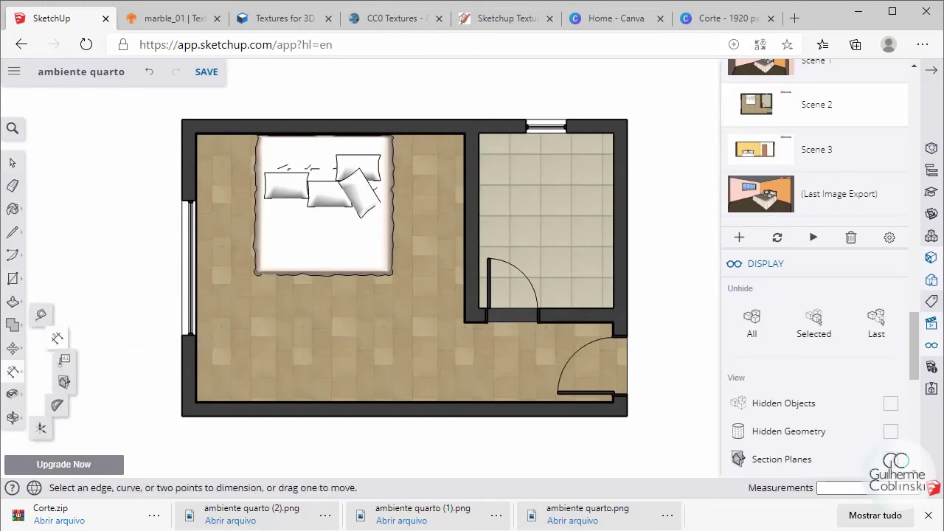
click(195, 402)
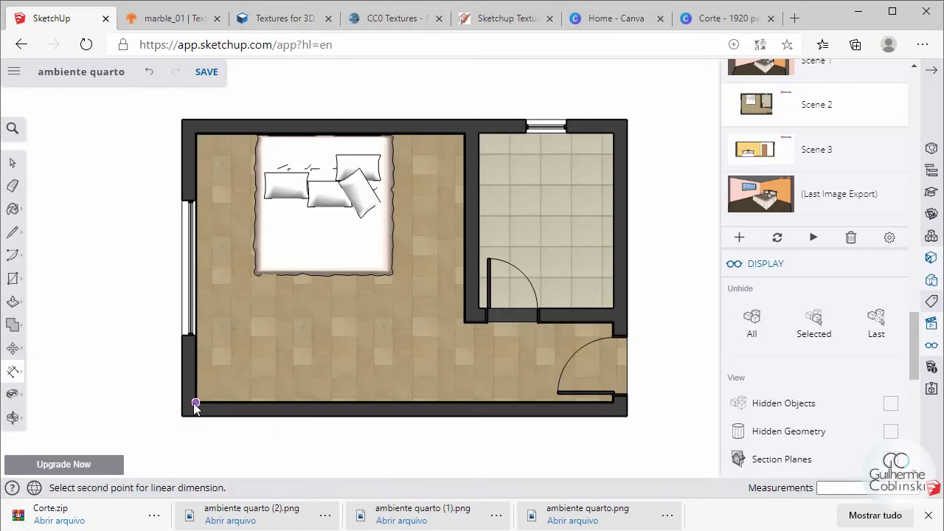
click(195, 138)
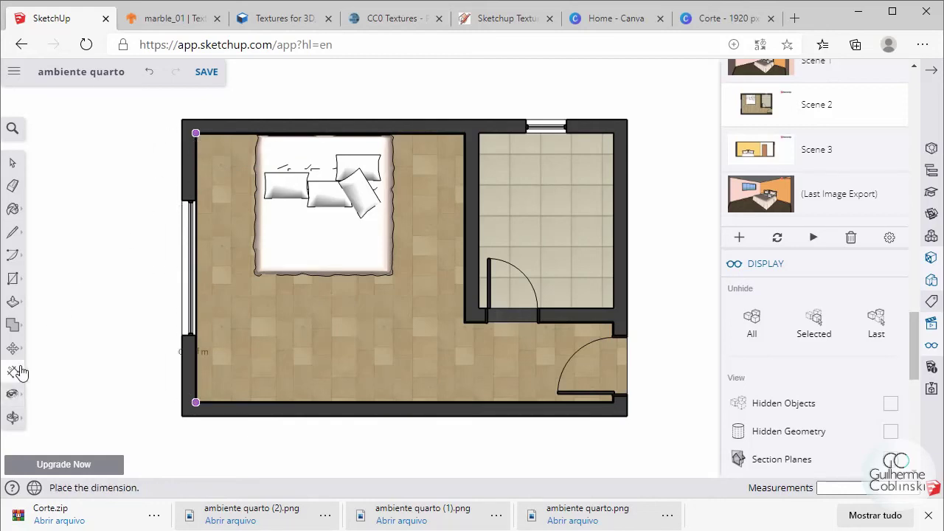
click(19, 371)
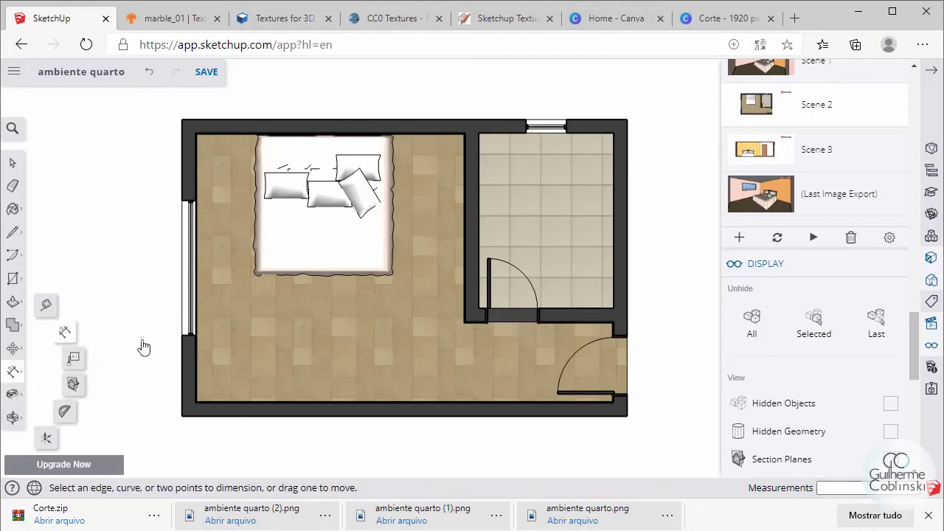
- Dimension the left wall corner to corner, placing the 4.000 m dimension left of it
scroll(197, 419, up, 3)
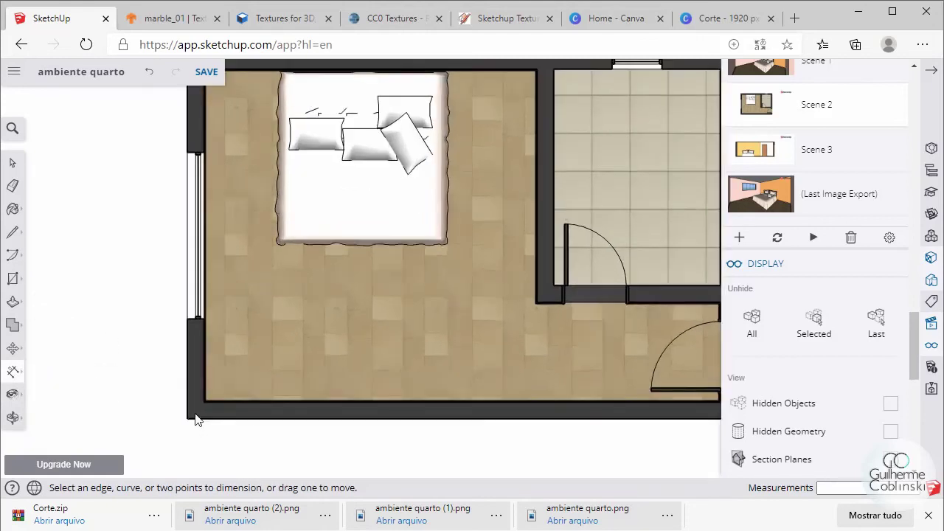
scroll(205, 411, up, 3)
scroll(207, 394, up, 2)
scroll(211, 382, up, 2)
scroll(214, 376, up, 2)
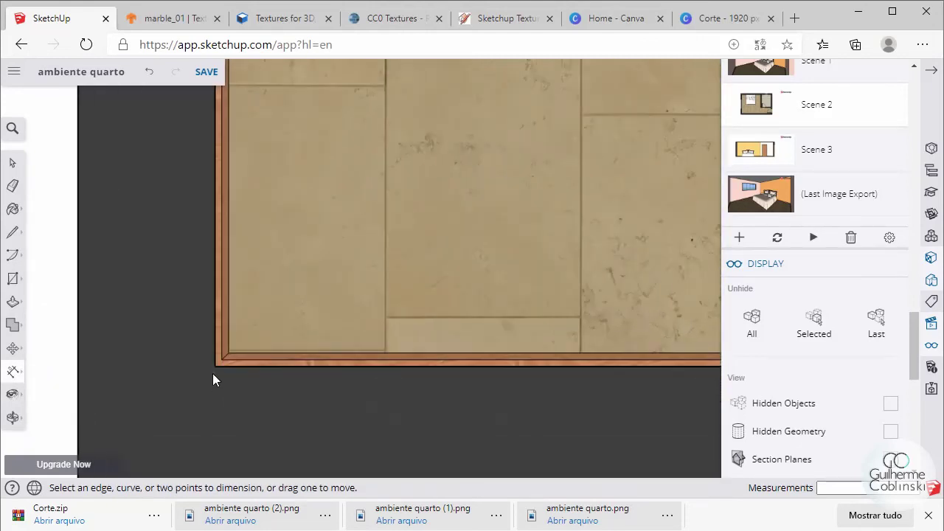
click(215, 365)
scroll(214, 376, down, 2)
scroll(216, 395, down, 2)
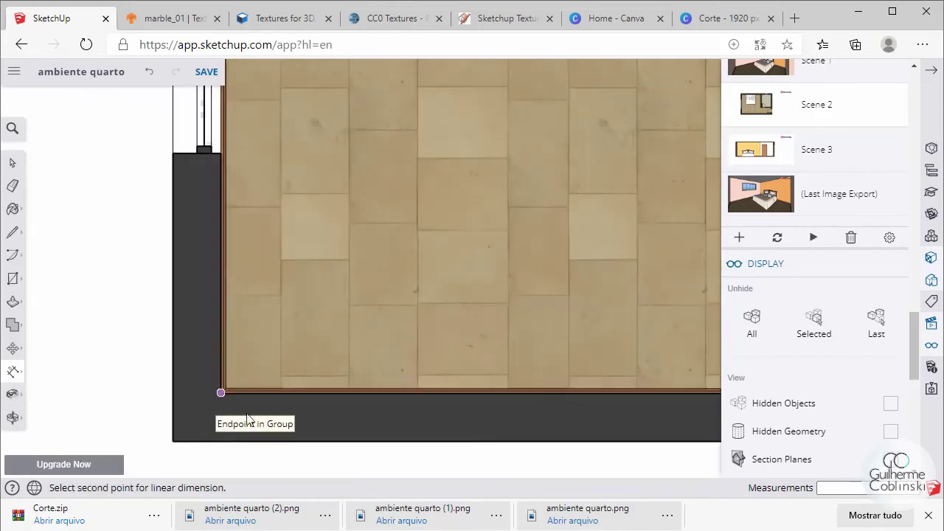
scroll(229, 410, down, 2)
scroll(243, 402, down, 1)
scroll(236, 392, down, 3)
scroll(231, 396, down, 2)
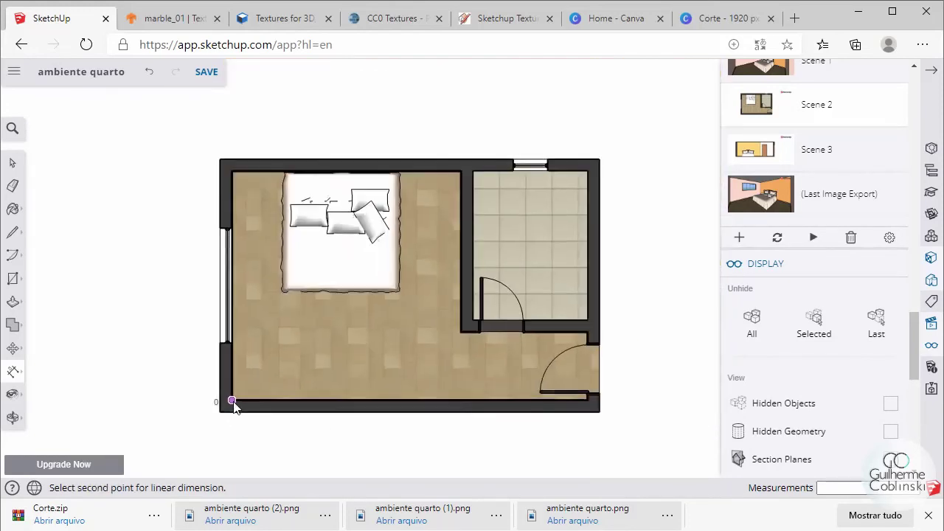
scroll(225, 170, up, 3)
scroll(229, 173, up, 3)
scroll(244, 181, up, 3)
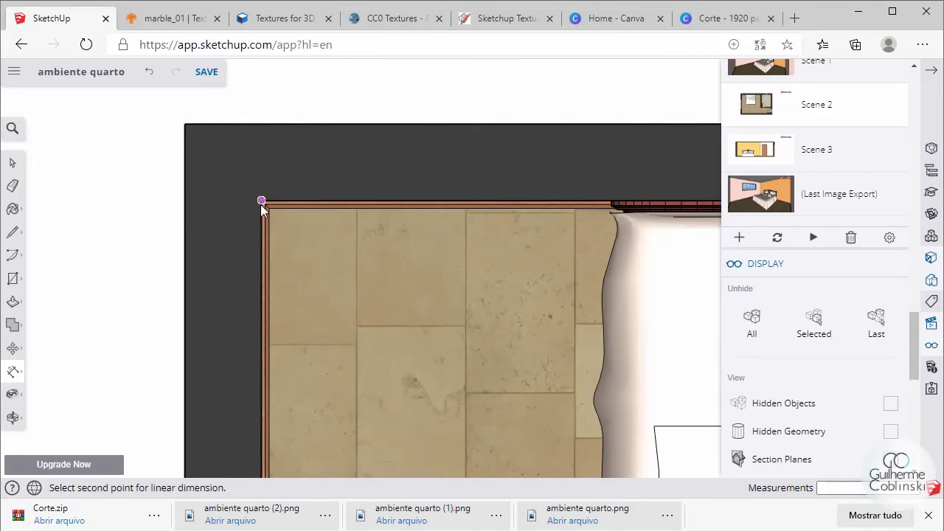
click(261, 202)
scroll(261, 204, down, 2)
scroll(255, 209, down, 2)
scroll(249, 217, down, 2)
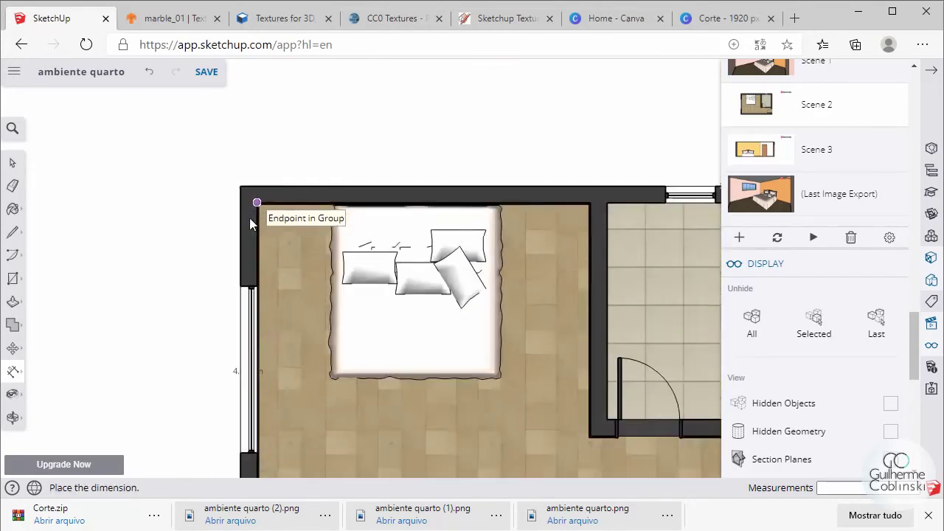
click(208, 243)
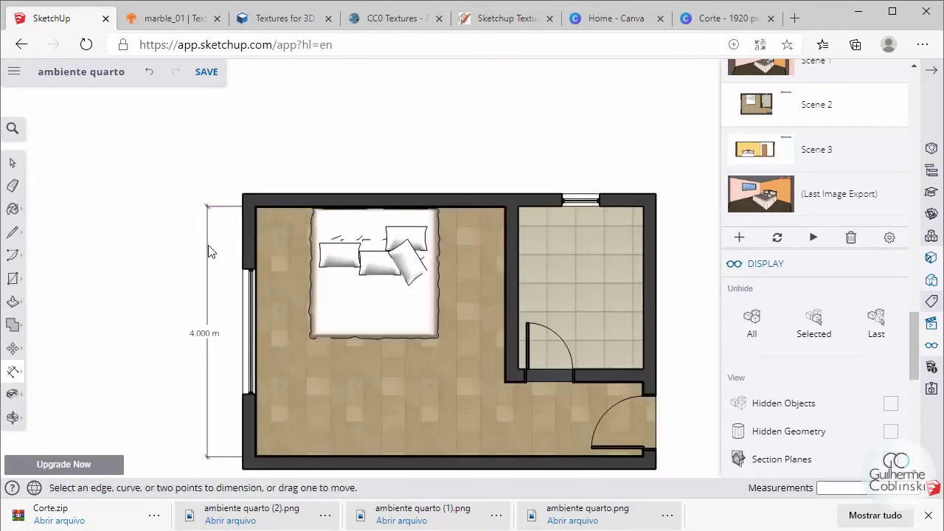
- Add a 4.000 m dimension across the bedroom's top wall, placed above it
scroll(299, 190, down, 1)
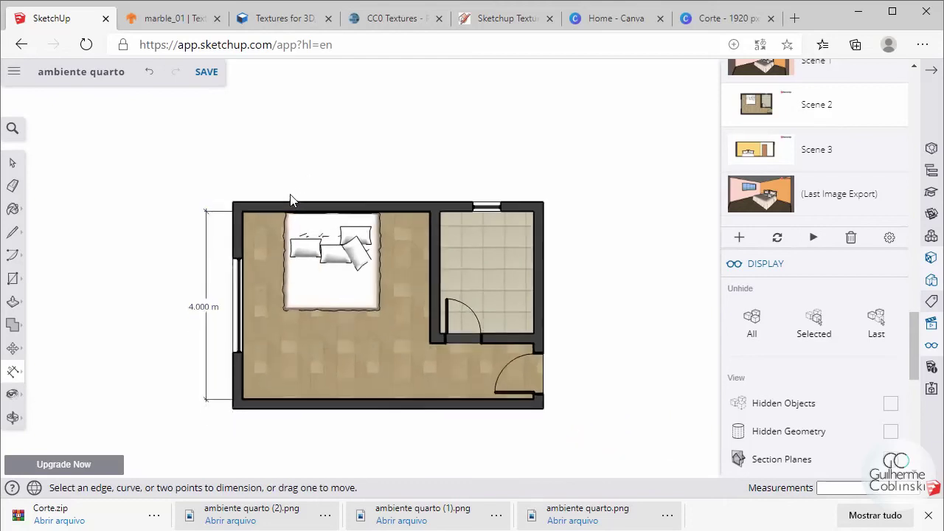
scroll(310, 213, down, 1)
scroll(294, 219, up, 1)
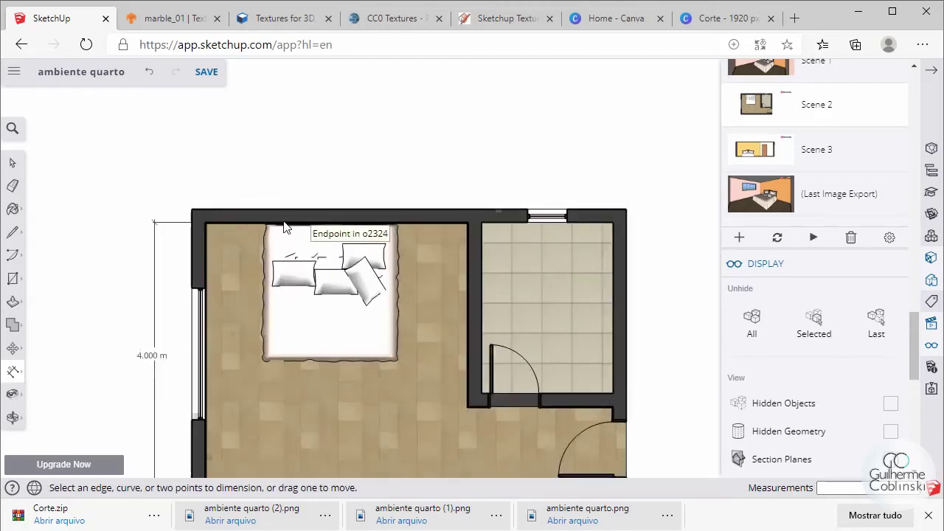
scroll(280, 225, up, 1)
scroll(251, 227, up, 1)
scroll(216, 224, up, 2)
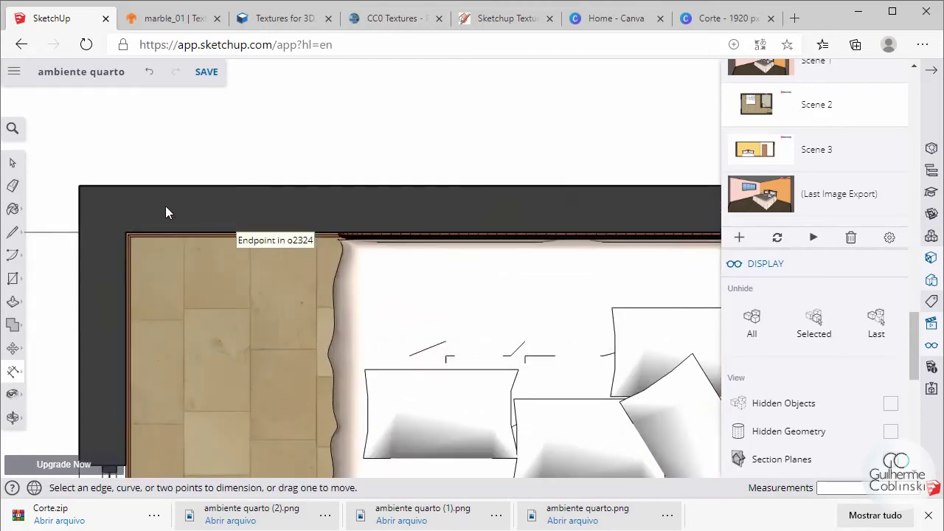
click(124, 235)
scroll(129, 230, down, 1)
scroll(139, 224, down, 1)
scroll(136, 225, down, 1)
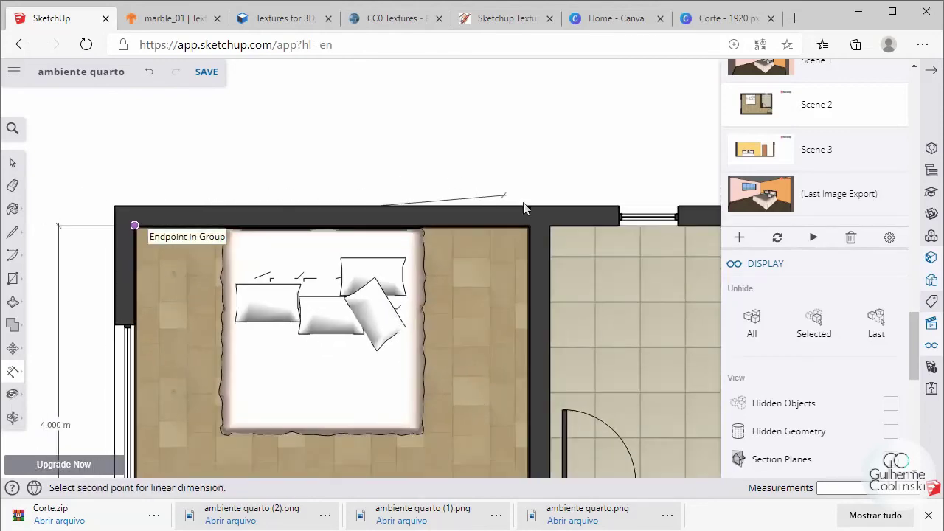
scroll(523, 214, up, 2)
scroll(524, 230, up, 1)
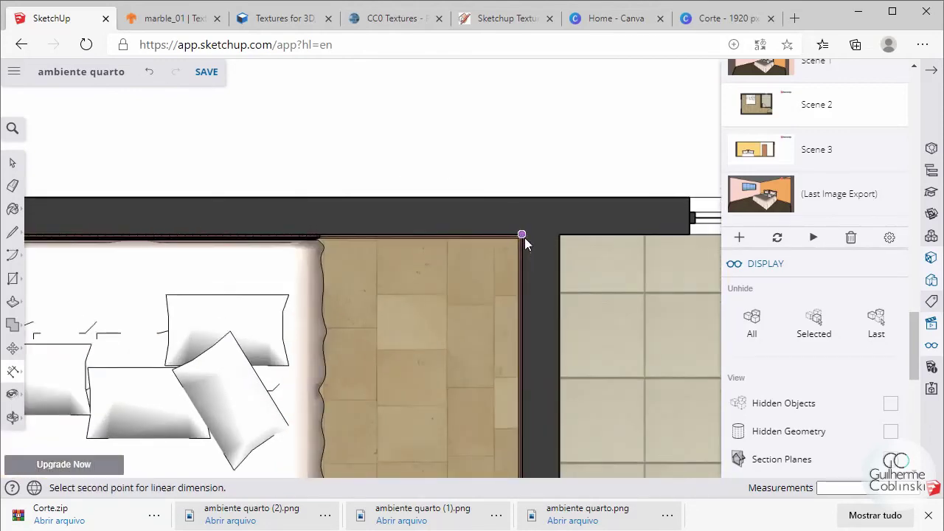
click(523, 236)
click(516, 116)
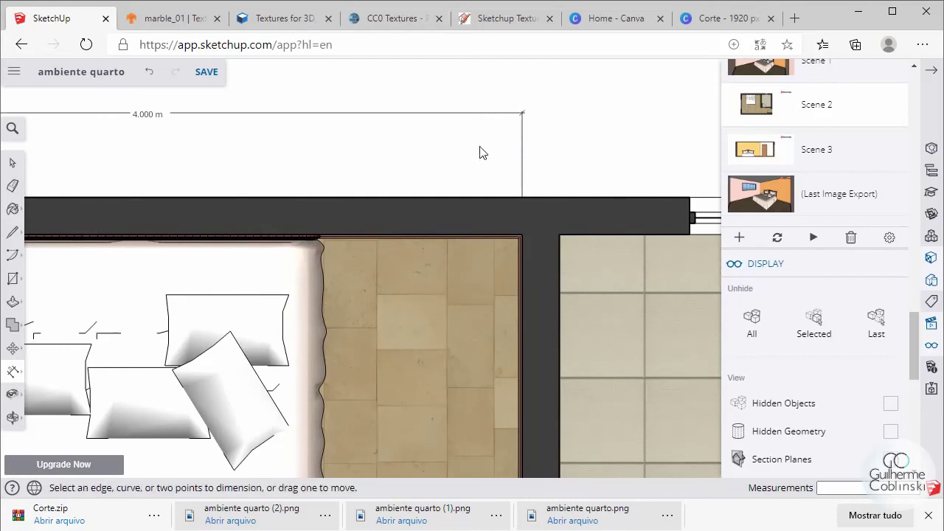
- Dimension the right-side door opening at 1.200 m, placed right of the wall
scroll(479, 152, down, 1)
scroll(432, 152, down, 1)
scroll(390, 137, down, 1)
scroll(515, 310, up, 3)
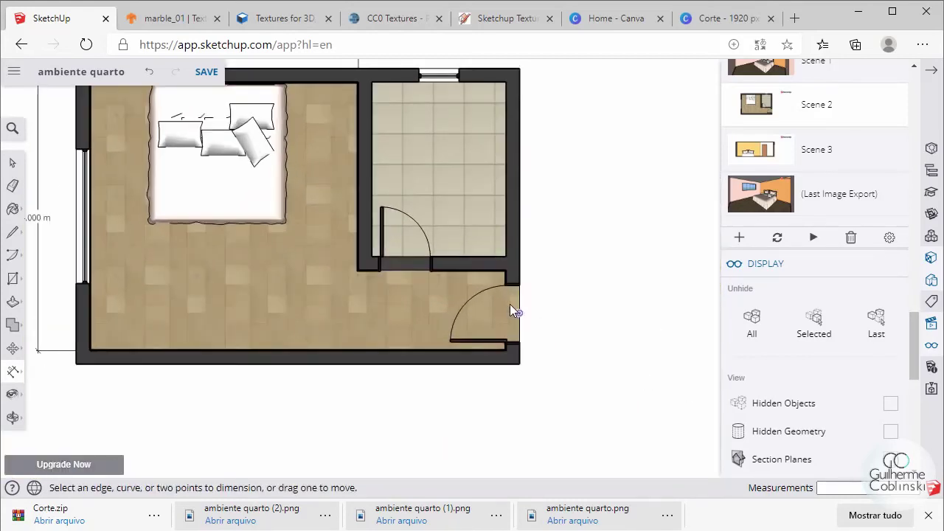
scroll(514, 304, up, 2)
scroll(506, 266, up, 2)
scroll(510, 226, up, 2)
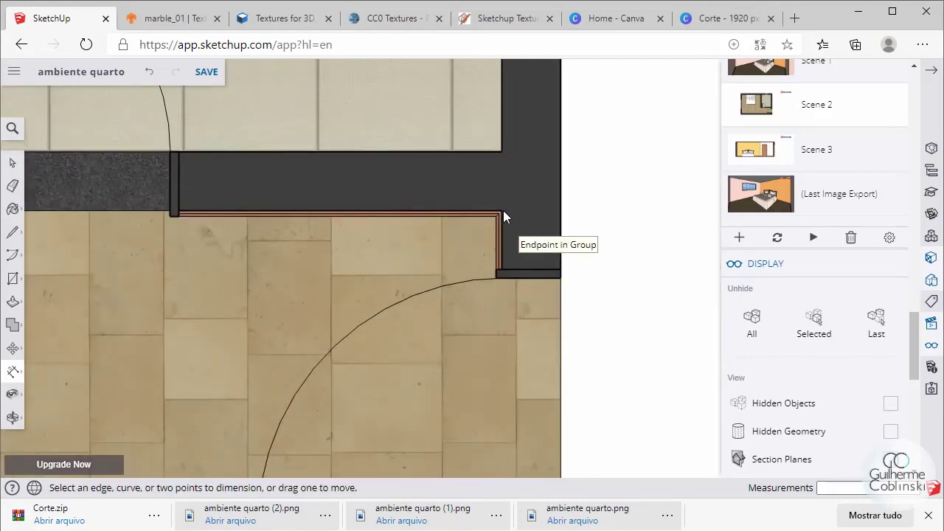
scroll(500, 210, up, 2)
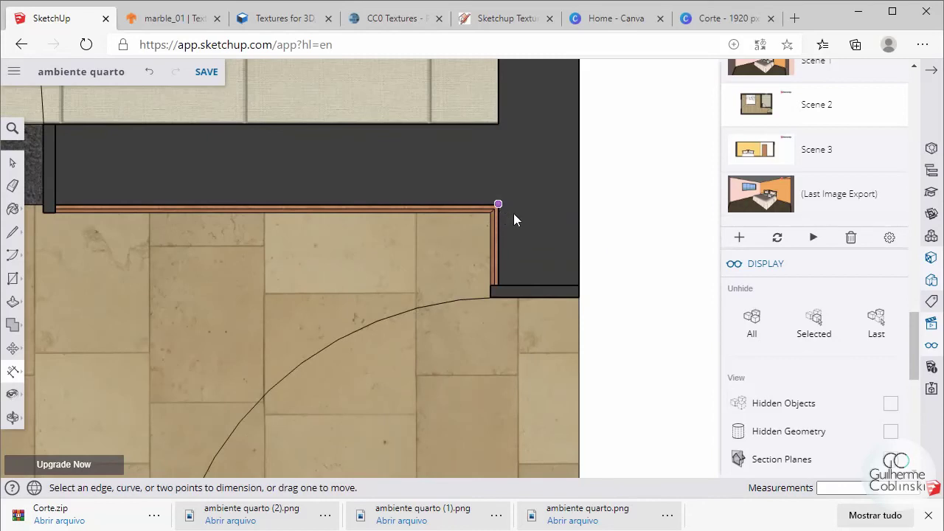
click(498, 204)
scroll(501, 206, down, 2)
scroll(480, 221, down, 2)
scroll(494, 309, up, 1)
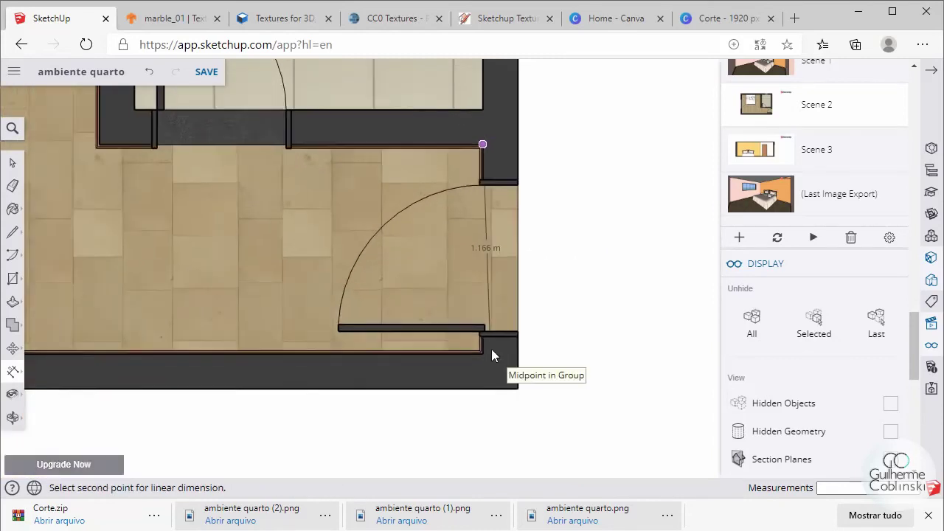
scroll(491, 350, up, 1)
click(481, 355)
click(616, 355)
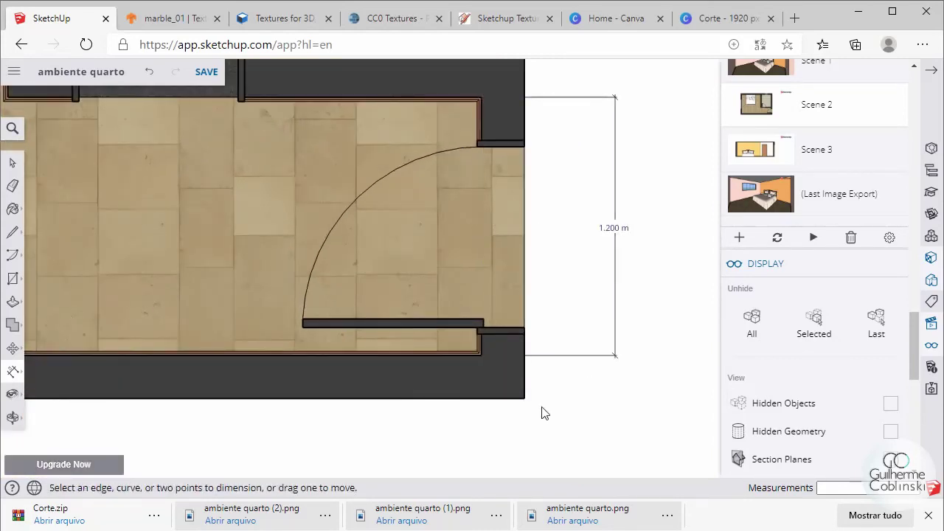
- Add a 2.000 m dimension across the bathroom's top, placed above it
scroll(544, 413, down, 2)
scroll(517, 410, down, 2)
scroll(512, 394, down, 1)
scroll(356, 165, up, 3)
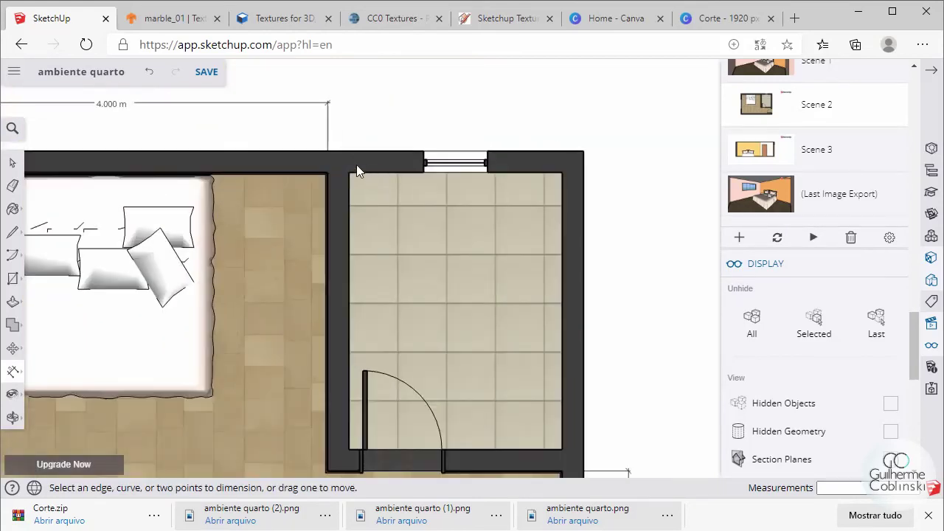
scroll(357, 169, up, 2)
click(345, 190)
scroll(343, 193, down, 1)
scroll(343, 194, down, 2)
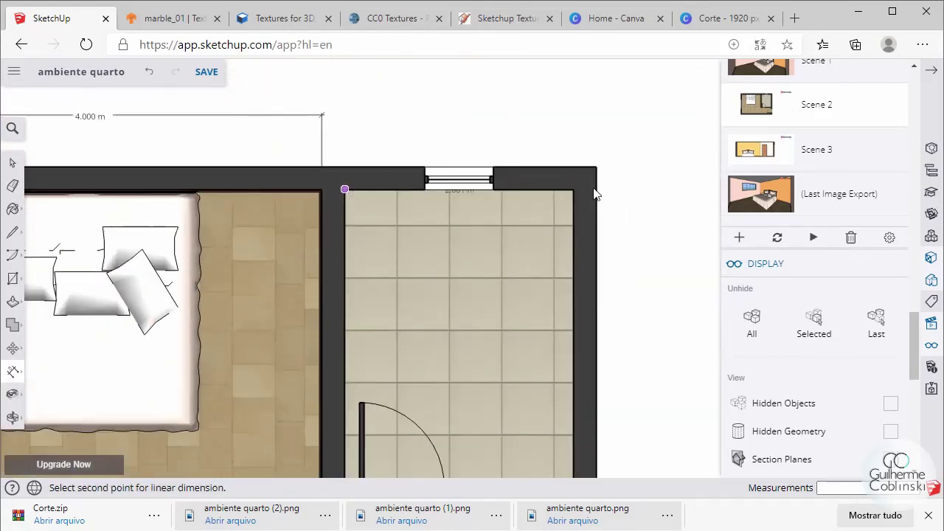
click(573, 190)
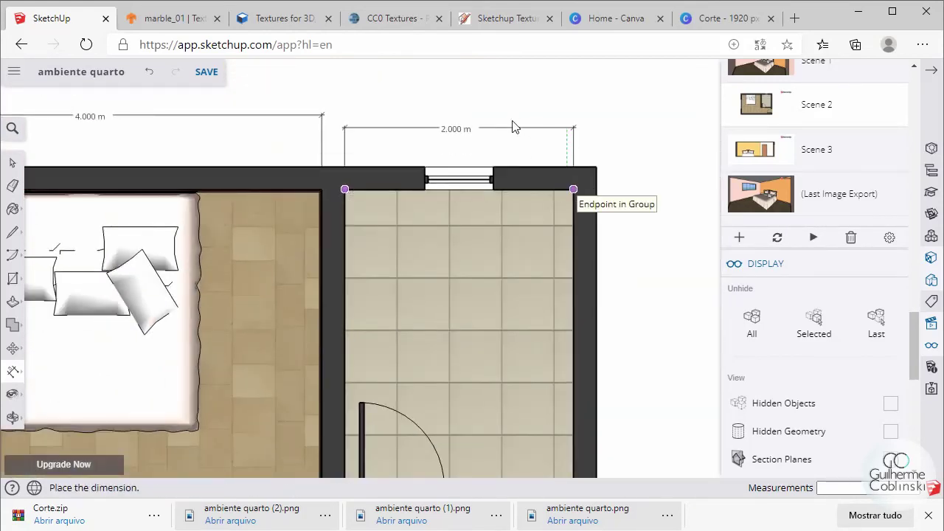
click(322, 120)
scroll(416, 139, down, 1)
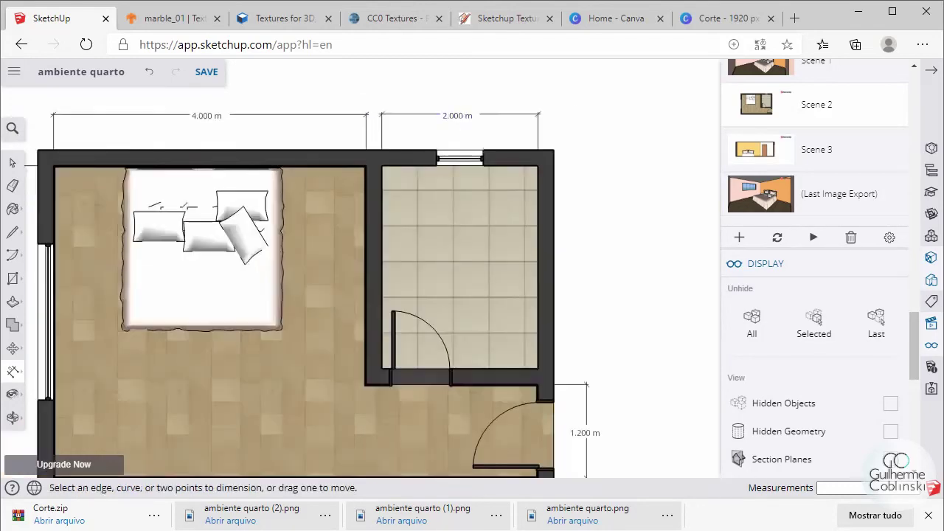
scroll(594, 132, down, 1)
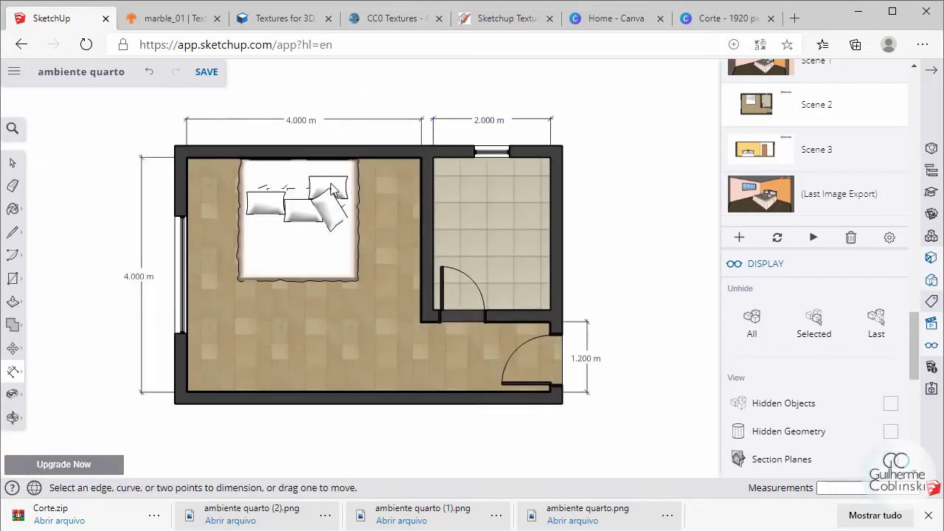
scroll(332, 188, down, 1)
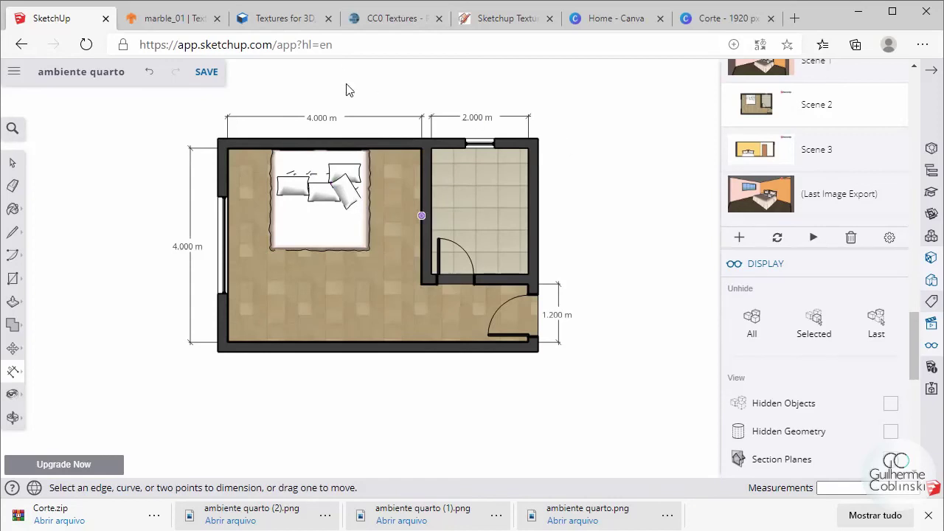
scroll(384, 111, up, 1)
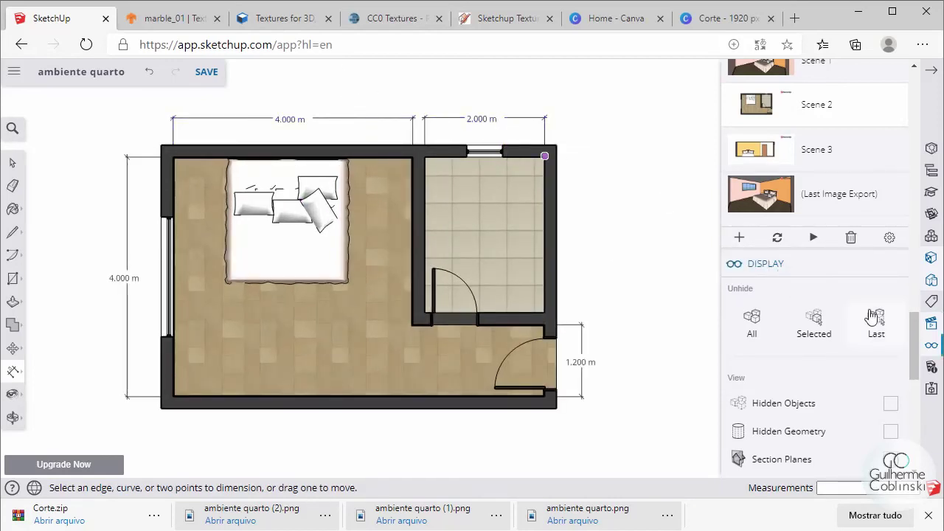
scroll(873, 317, up, 2)
scroll(872, 317, up, 2)
scroll(871, 315, up, 3)
scroll(868, 315, down, 1)
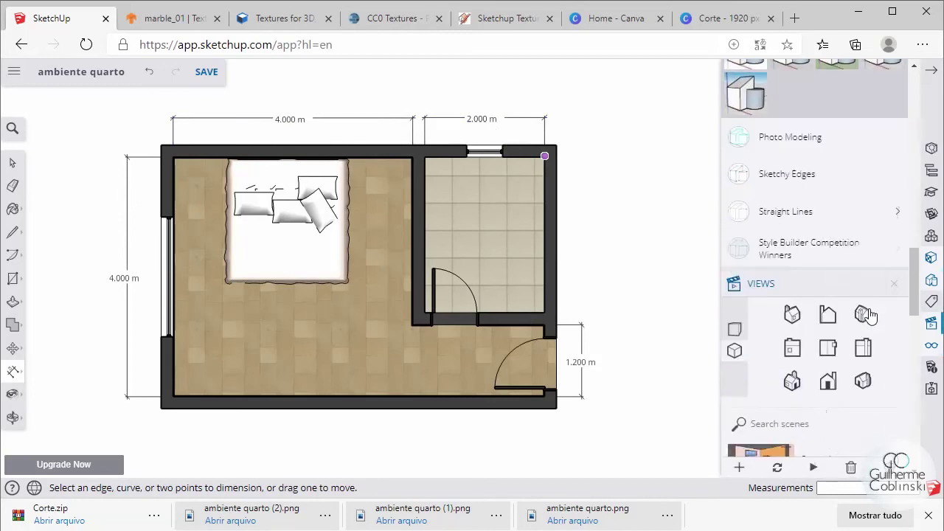
scroll(868, 315, down, 5)
scroll(870, 316, down, 2)
- Set Model Info dimension endpoints to dots, update all dimensions, and return to Select
scroll(870, 316, down, 2)
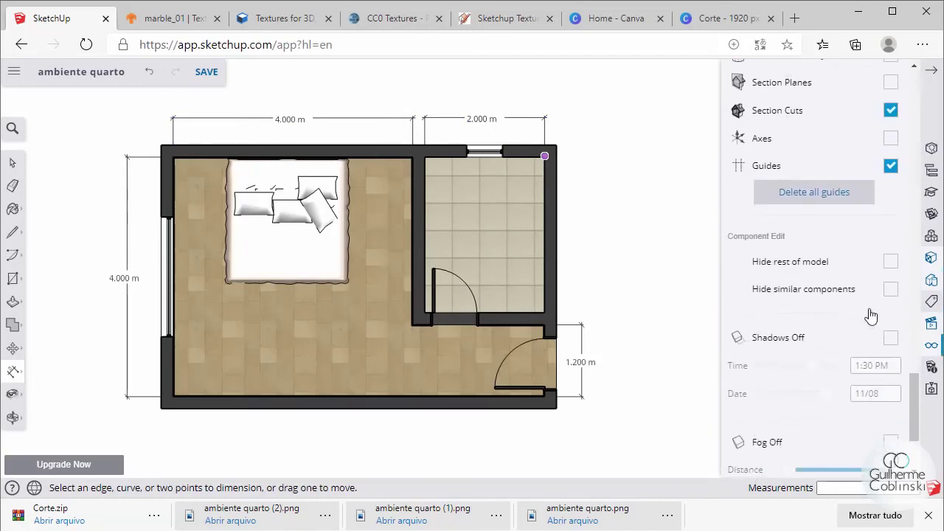
scroll(871, 316, down, 2)
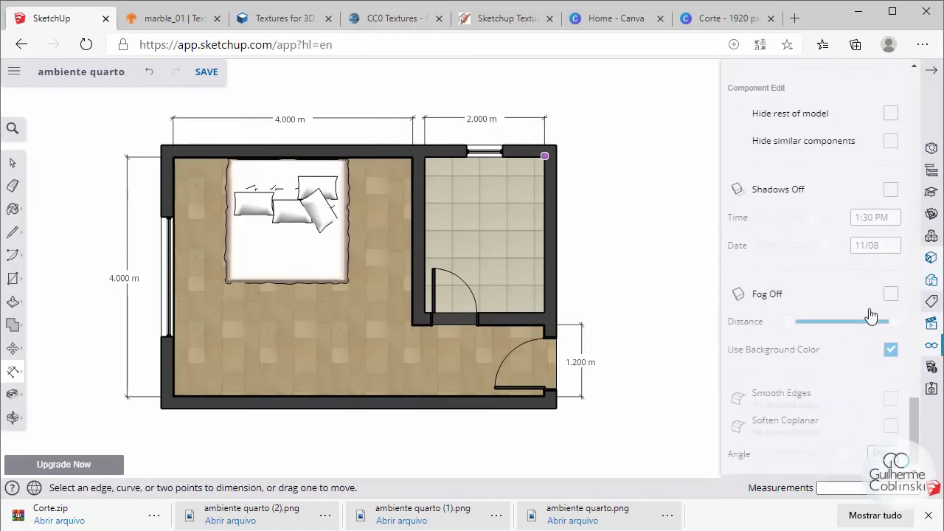
click(931, 366)
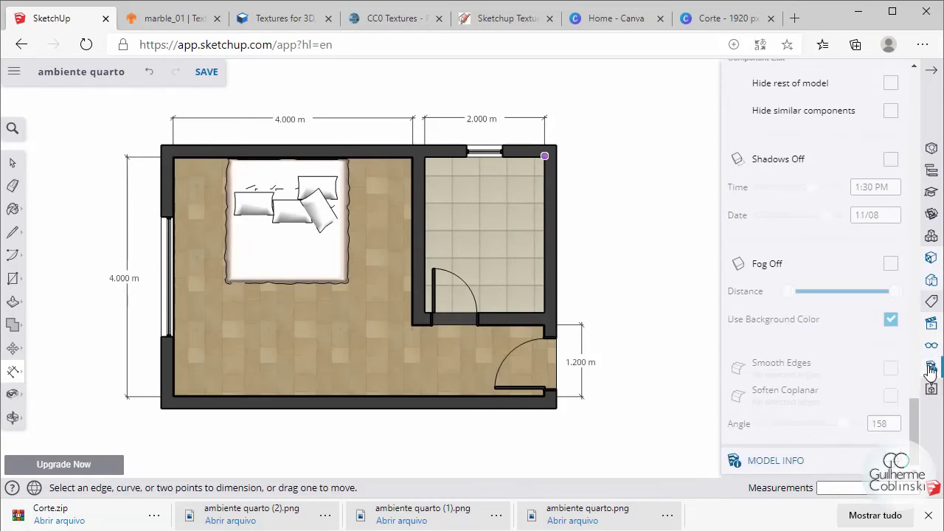
scroll(801, 319, down, 4)
scroll(800, 319, down, 1)
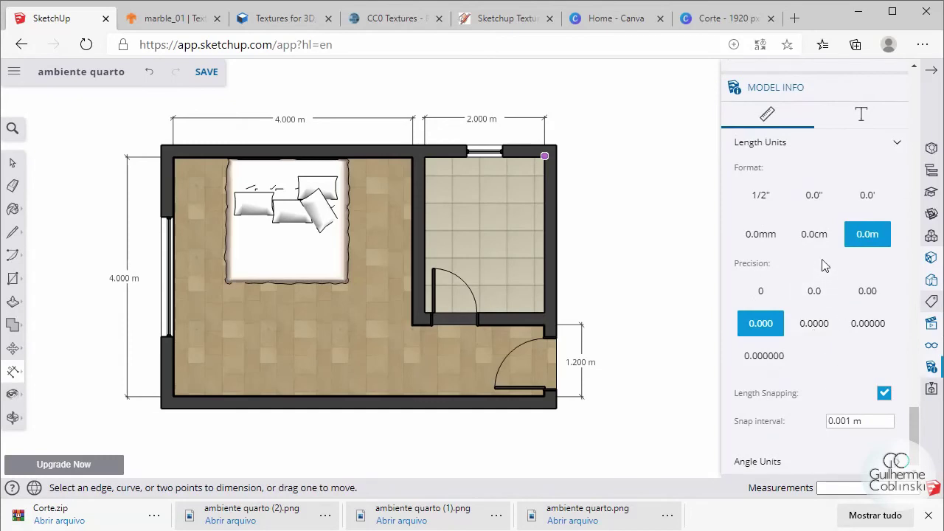
click(860, 118)
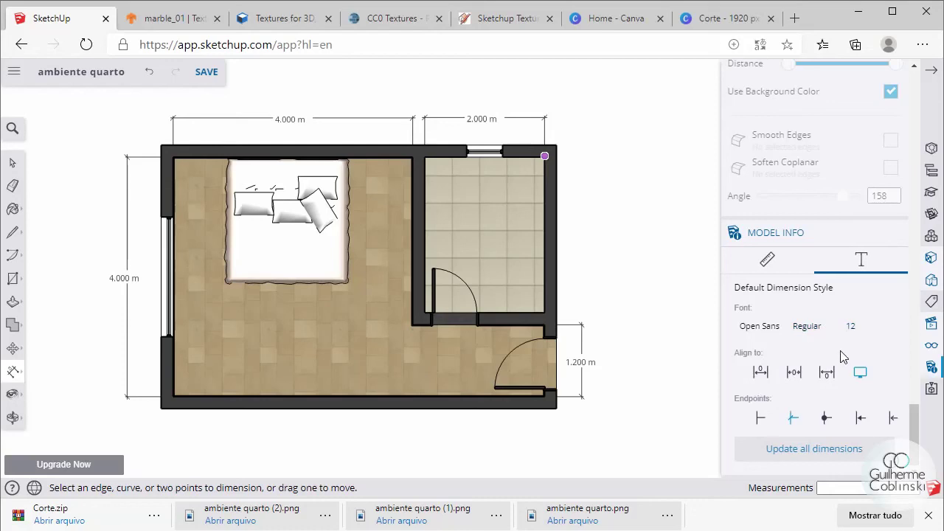
click(827, 419)
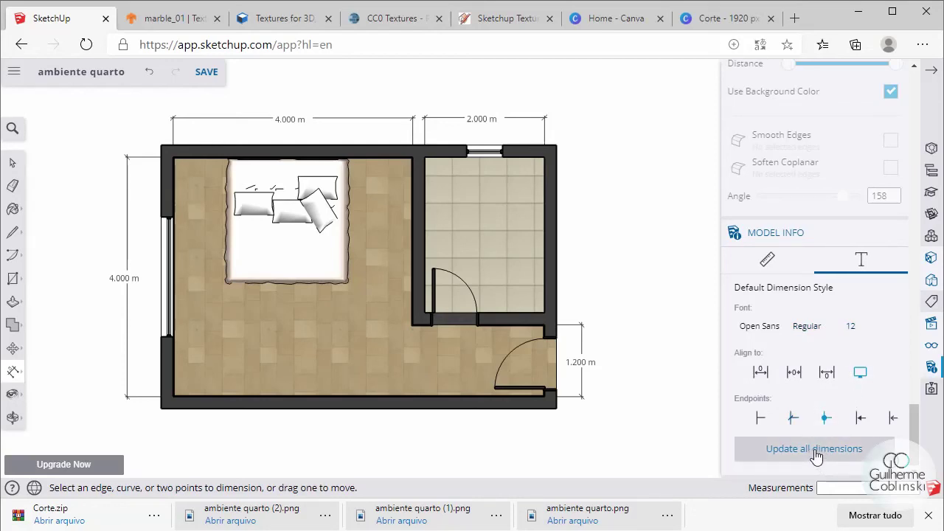
click(816, 449)
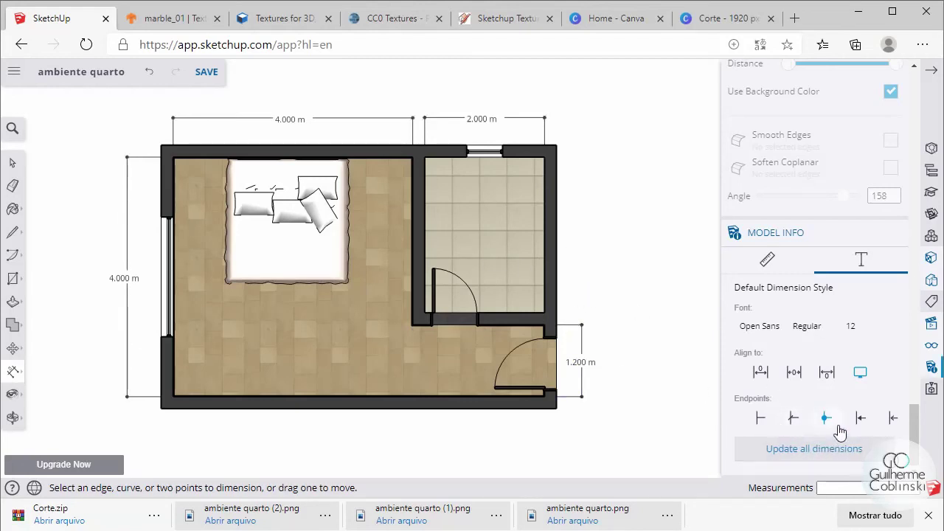
click(13, 162)
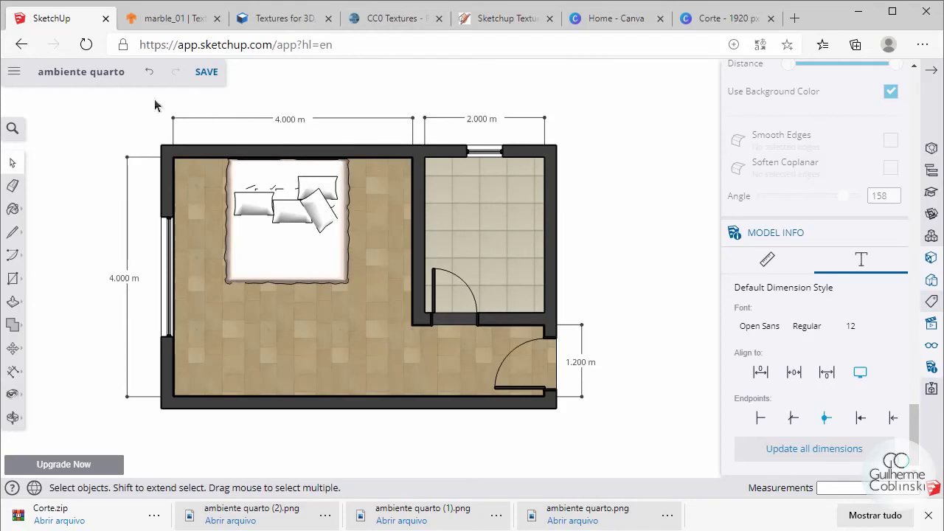
- Export the floor plan as a 1920 × 1080 transparent-background PNG and return to Canva
click(14, 72)
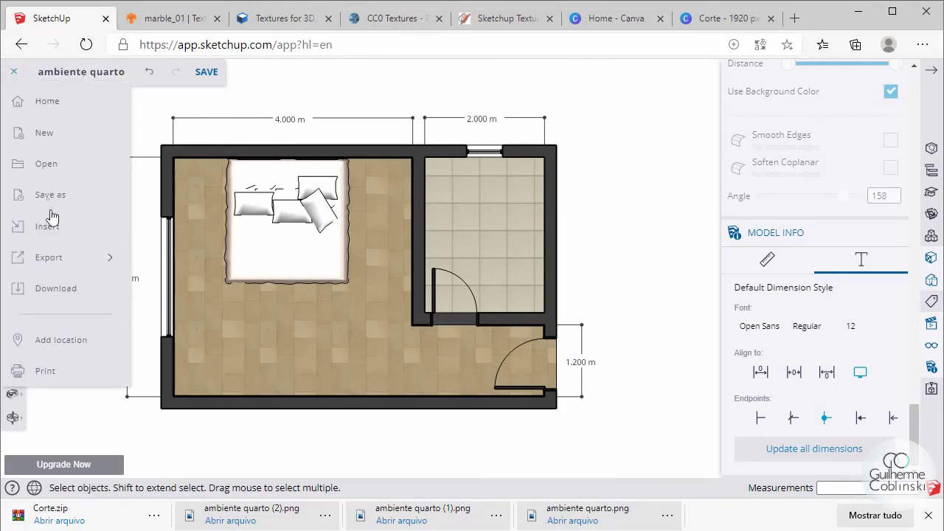
click(50, 259)
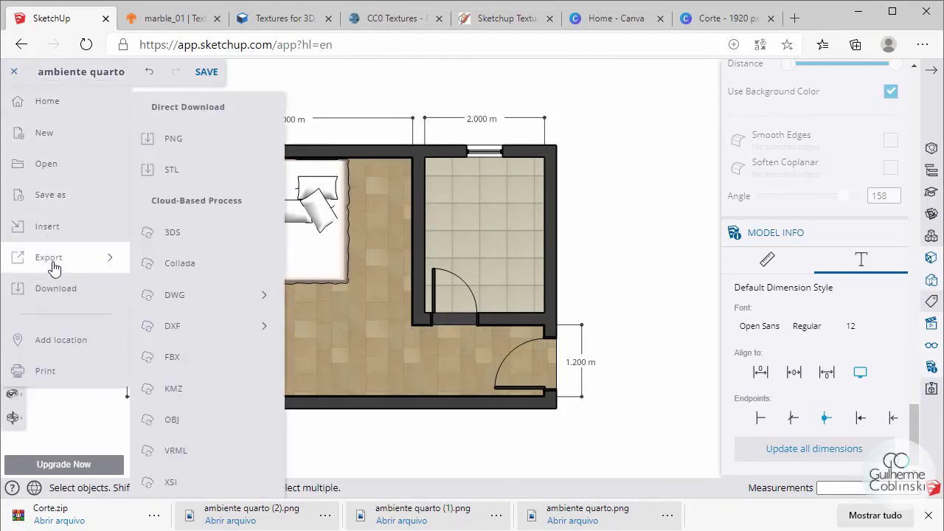
click(193, 153)
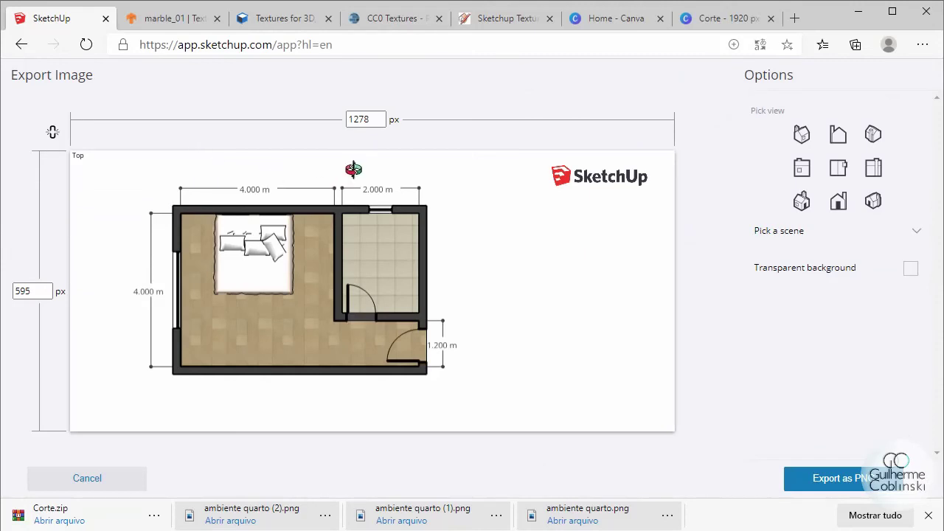
drag(375, 117, 318, 125)
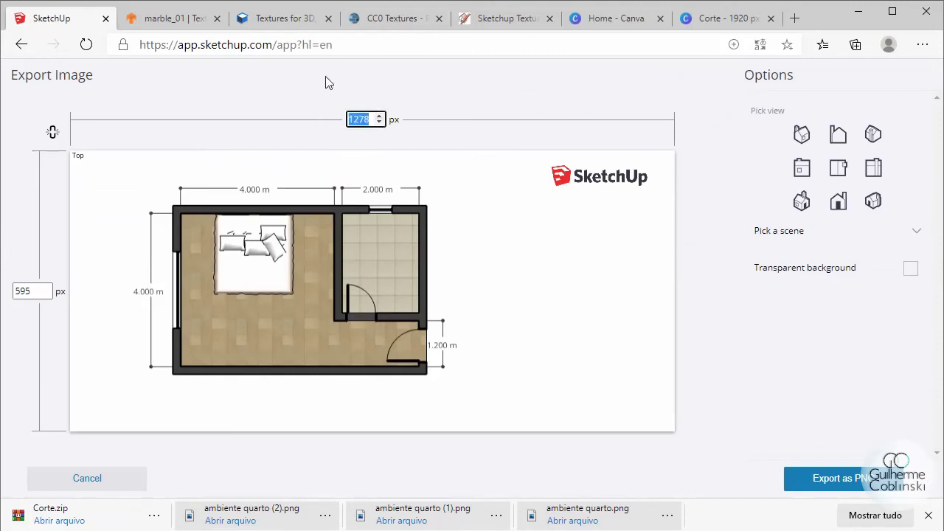
text(1920)
drag(34, 291, 17, 289)
text(1080)
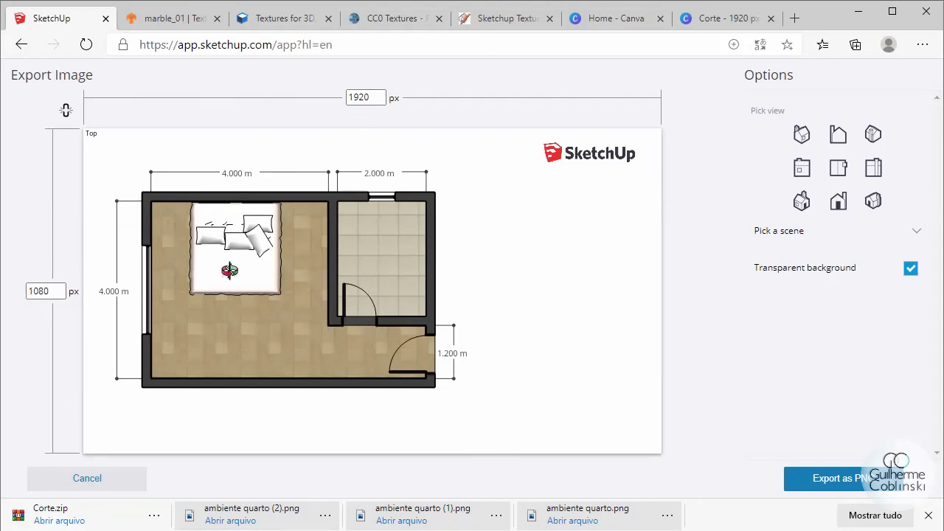
click(832, 478)
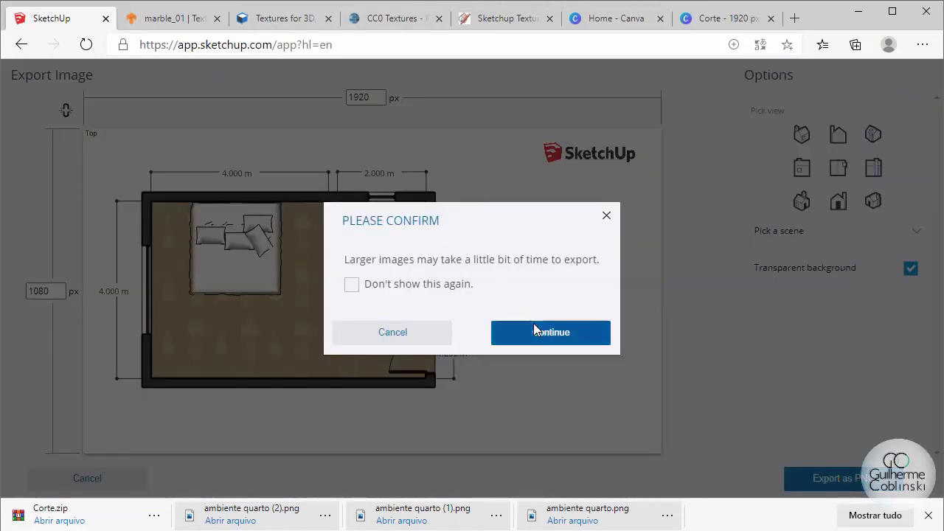
click(534, 323)
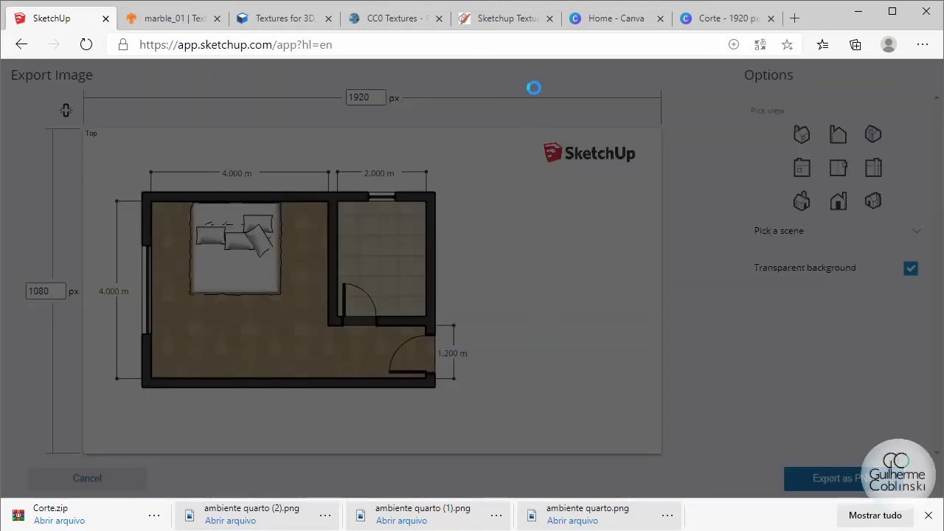
click(704, 22)
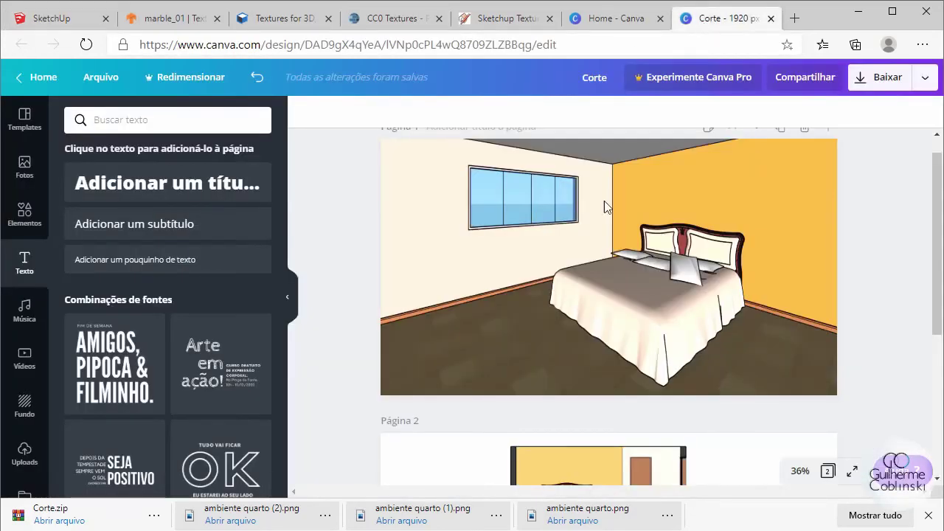
- Add page 3 and drop the exported ambiente quarto (3).png onto it
scroll(583, 265, down, 4)
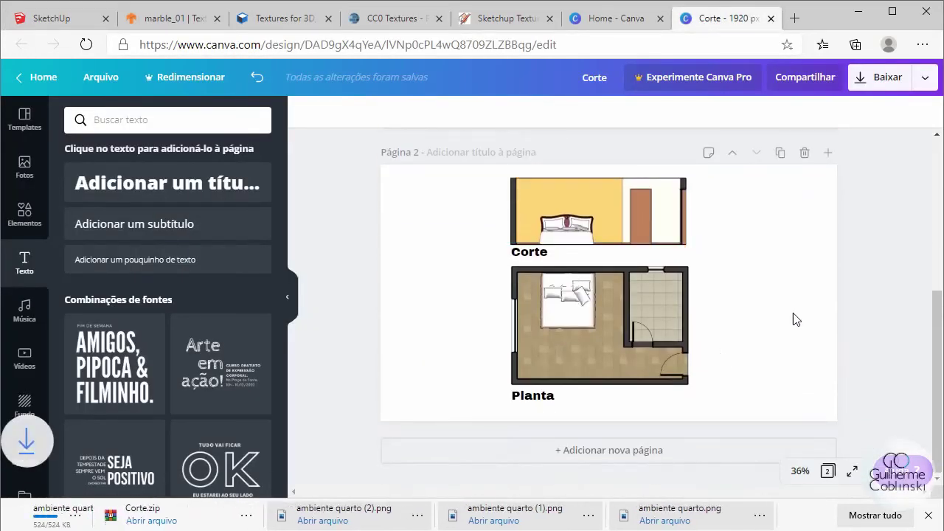
click(827, 157)
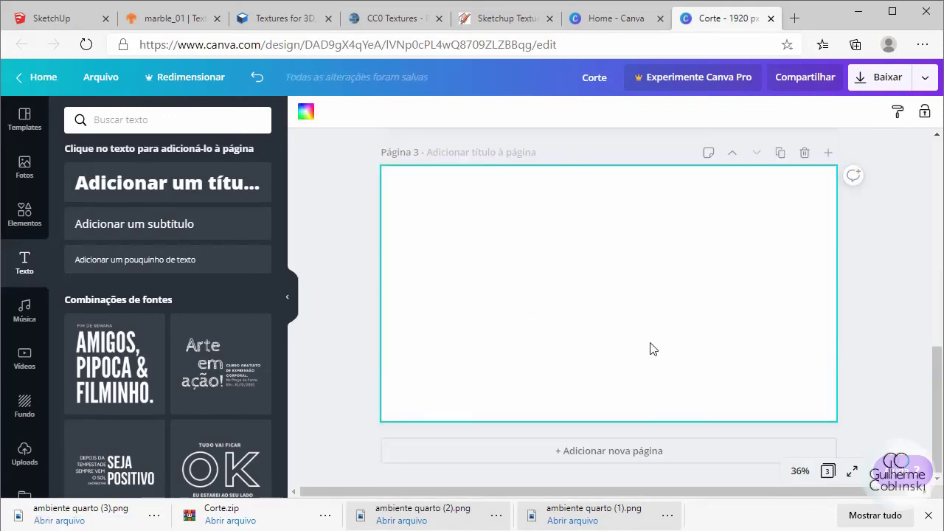
mouse_move(74, 515)
mouse_down()
mouse_move(321, 391)
mouse_move(603, 285)
mouse_up()
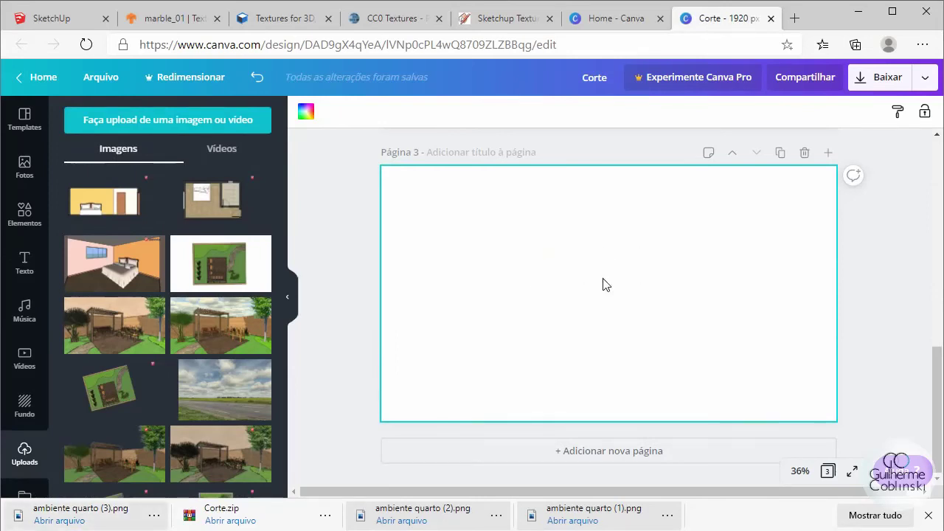
- Crop the SketchUp logo off the plan's right edge, then enlarge and center it
drag(778, 293, 670, 303)
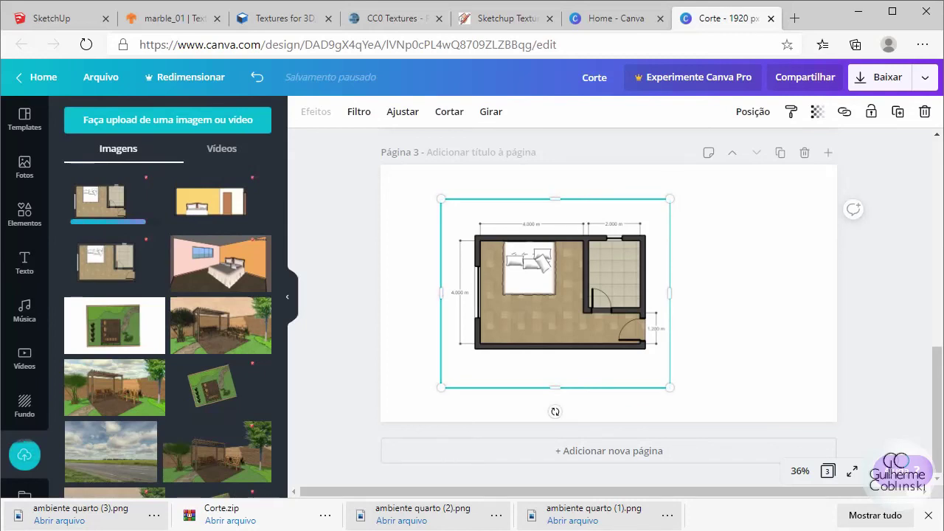
drag(670, 198, 736, 143)
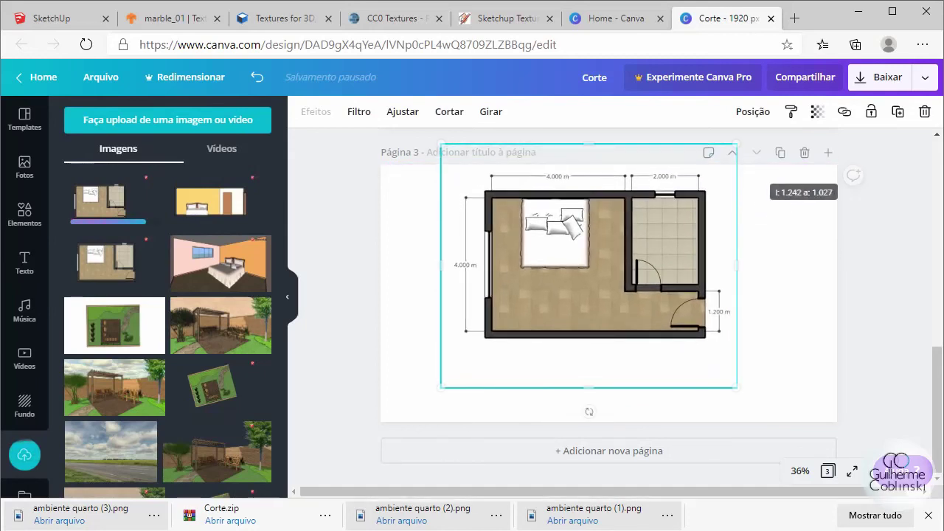
drag(736, 388, 812, 449)
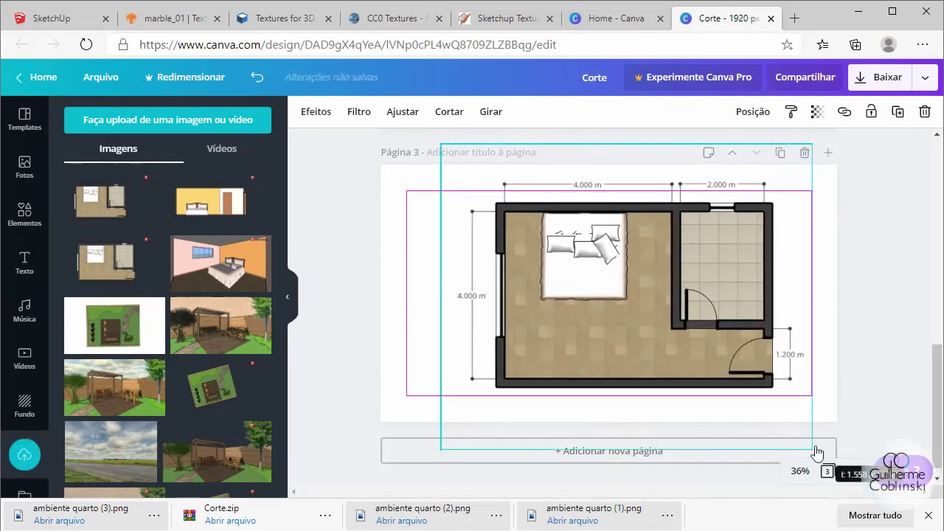
drag(602, 314, 598, 312)
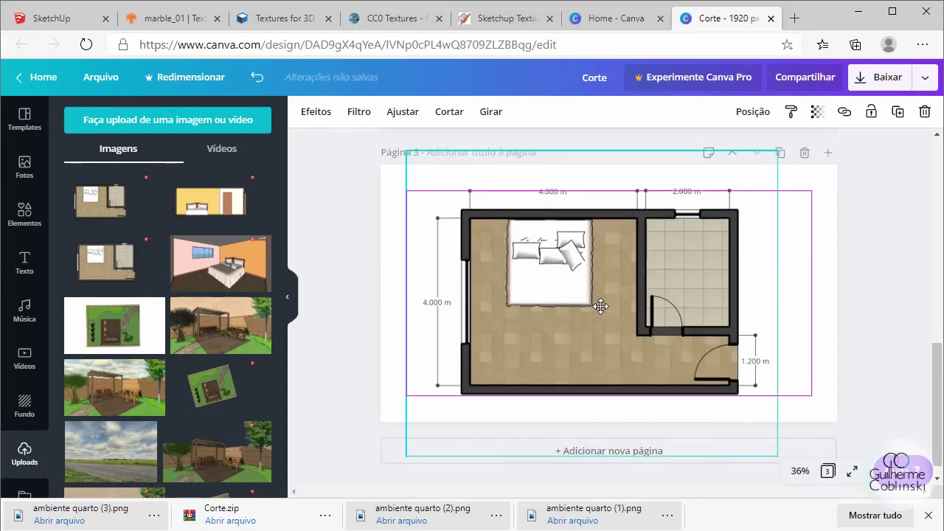
drag(600, 311, 599, 306)
click(861, 279)
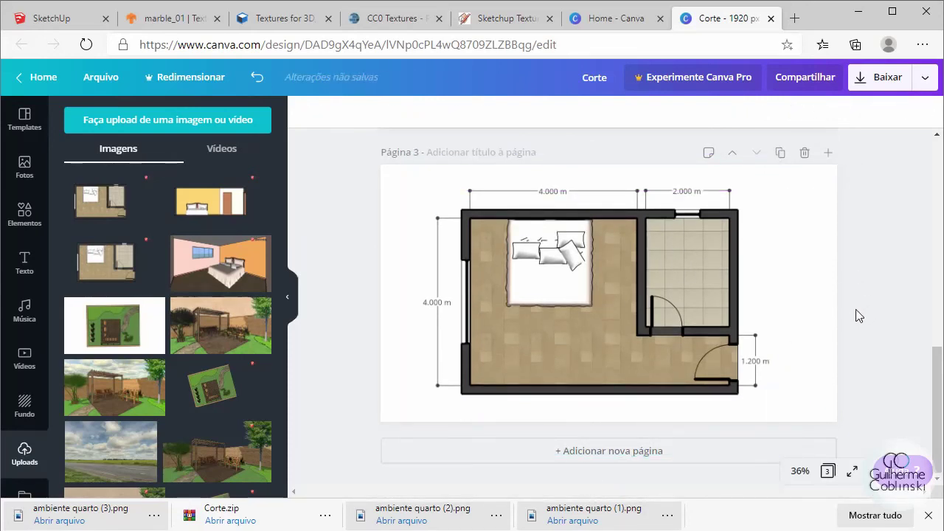
scroll(858, 316, up, 1)
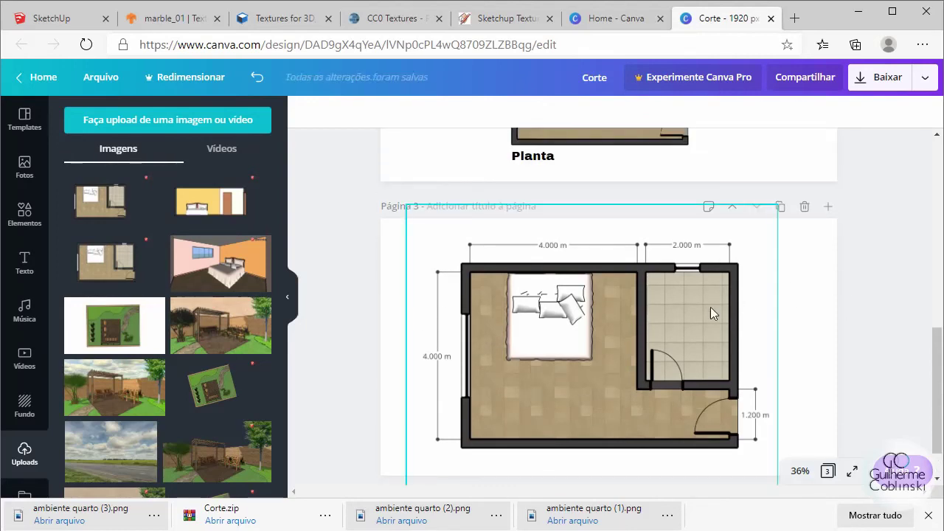
- Download only Página 3 as JPG, then open Corte.jpg and dismiss the promo
click(861, 85)
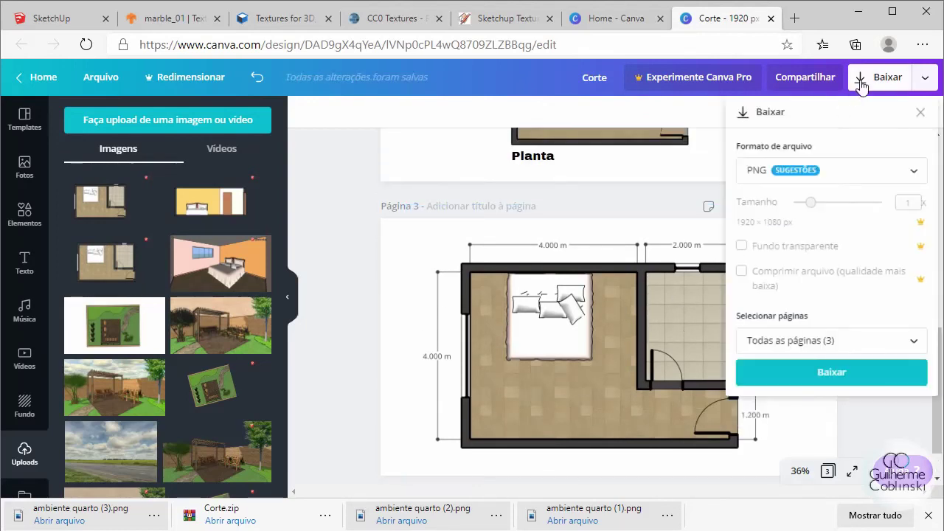
click(809, 351)
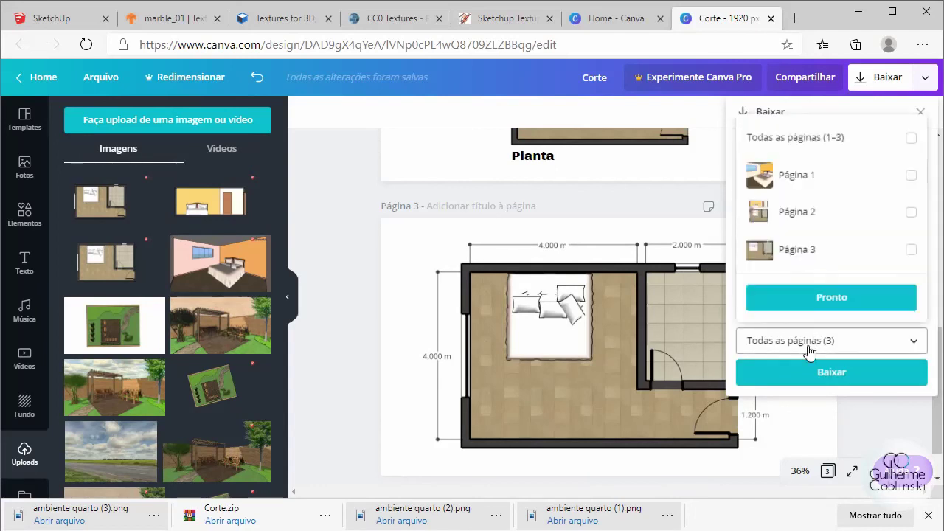
click(911, 251)
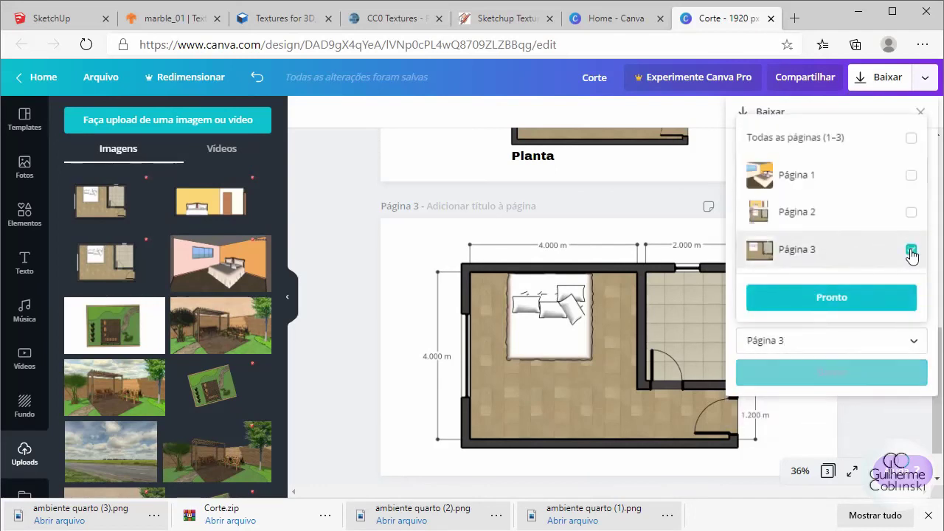
click(843, 306)
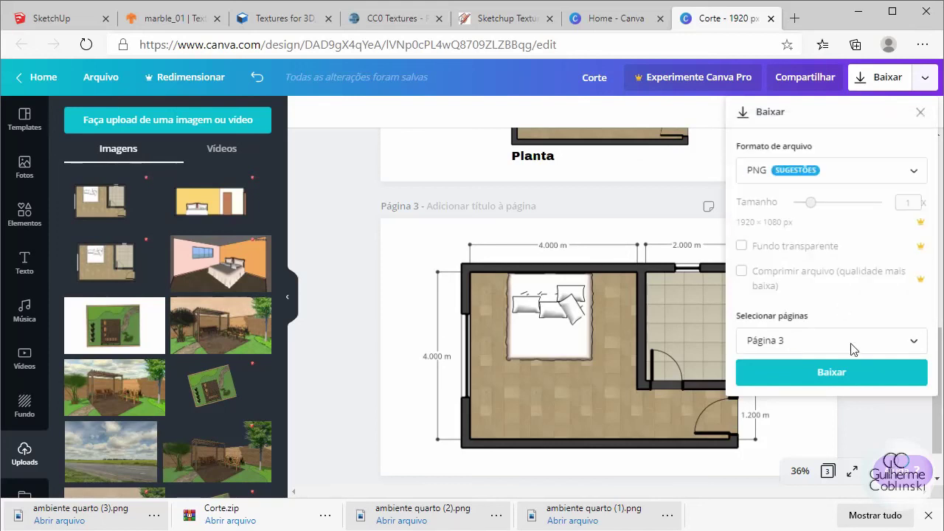
click(811, 171)
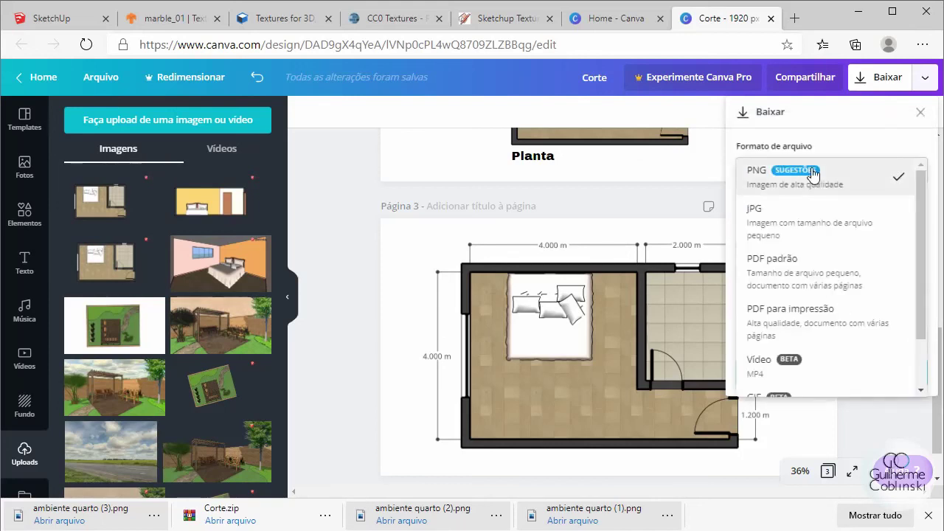
click(789, 216)
click(832, 357)
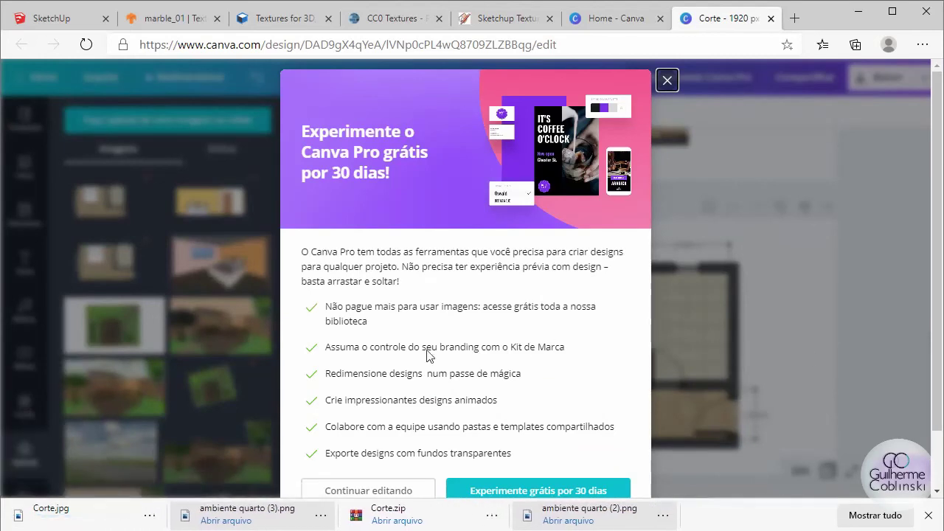
click(76, 515)
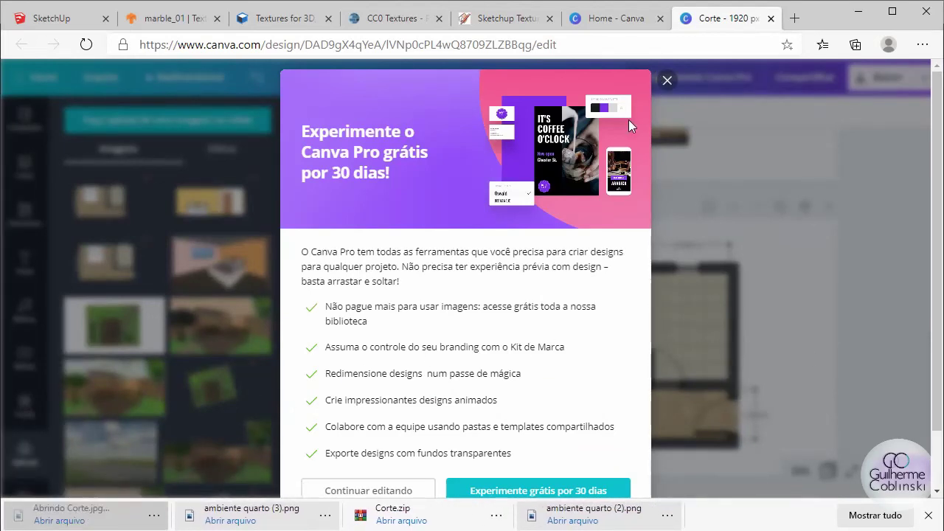
key(Escape)
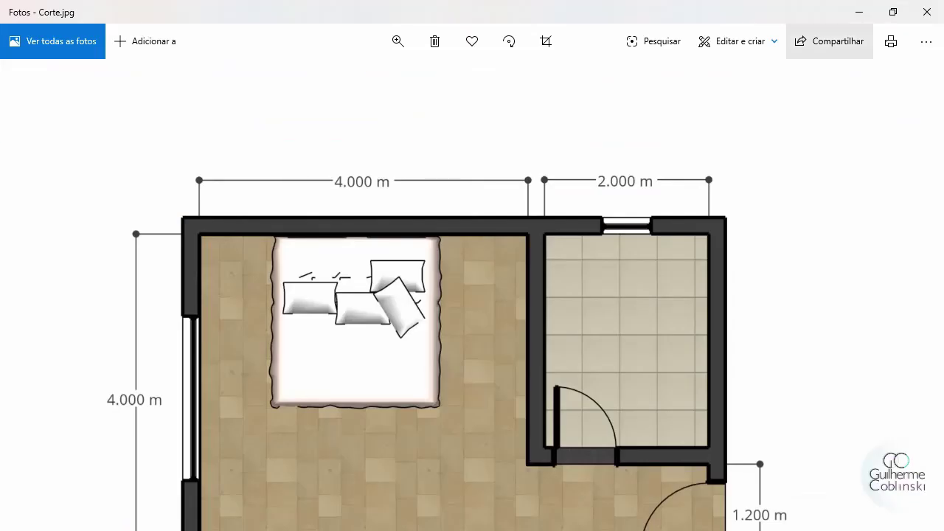
- Restore the Photos viewer to a window, move it up, and widen it to the screen edge
click(892, 12)
drag(295, 76, 367, 20)
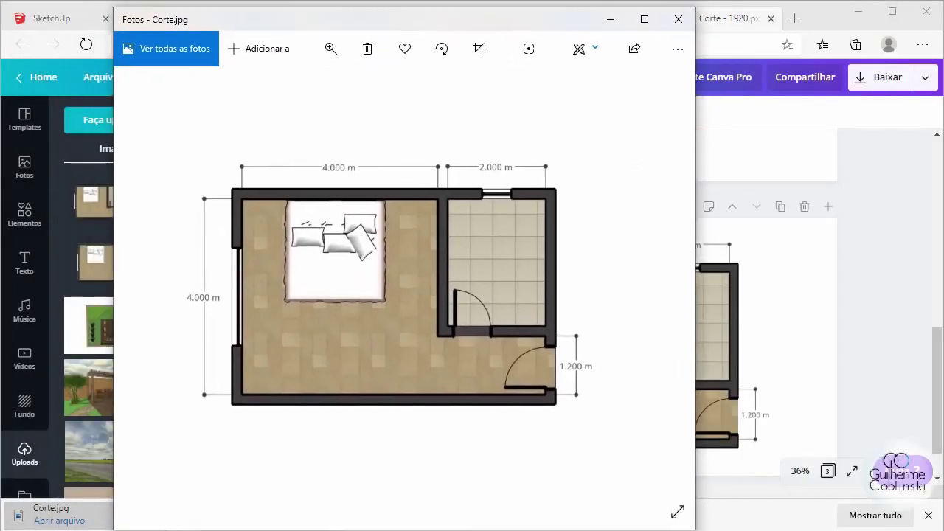
drag(698, 295, 943, 295)
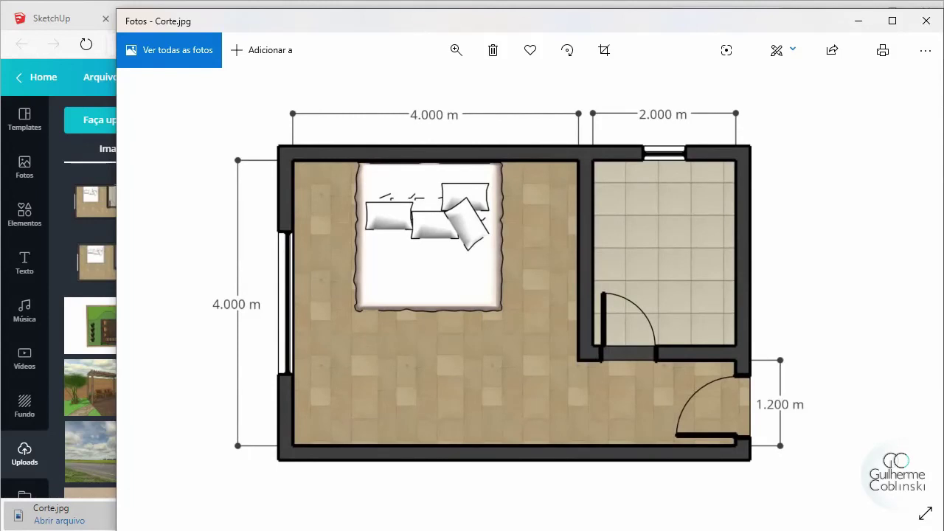
- Zoom into the Corte.jpg floor plan to inspect it, then close Photos
scroll(595, 248, up, 1)
scroll(595, 249, up, 1)
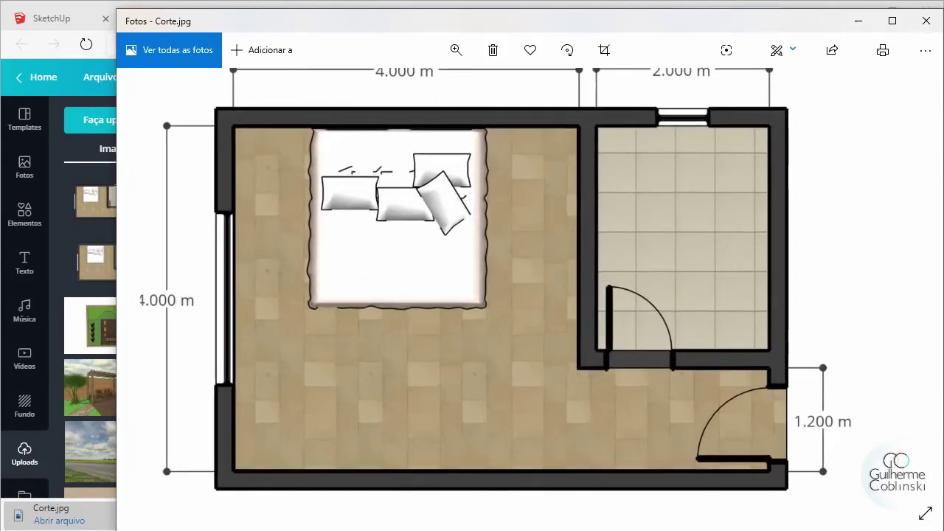
scroll(595, 248, up, 1)
scroll(595, 248, up, 2)
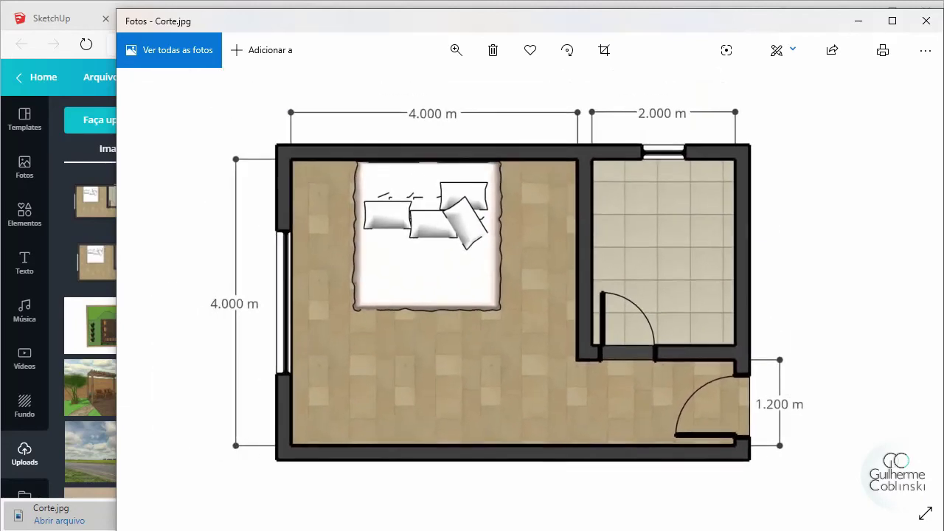
click(926, 20)
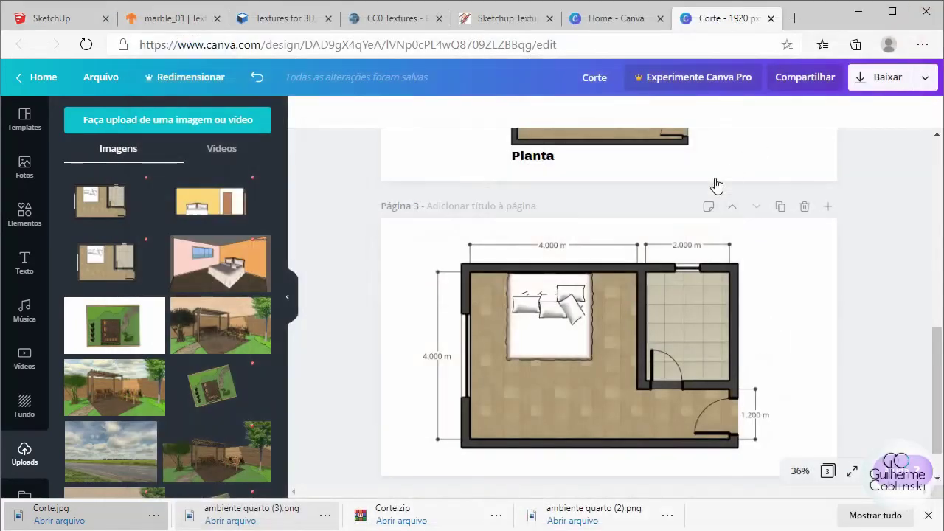